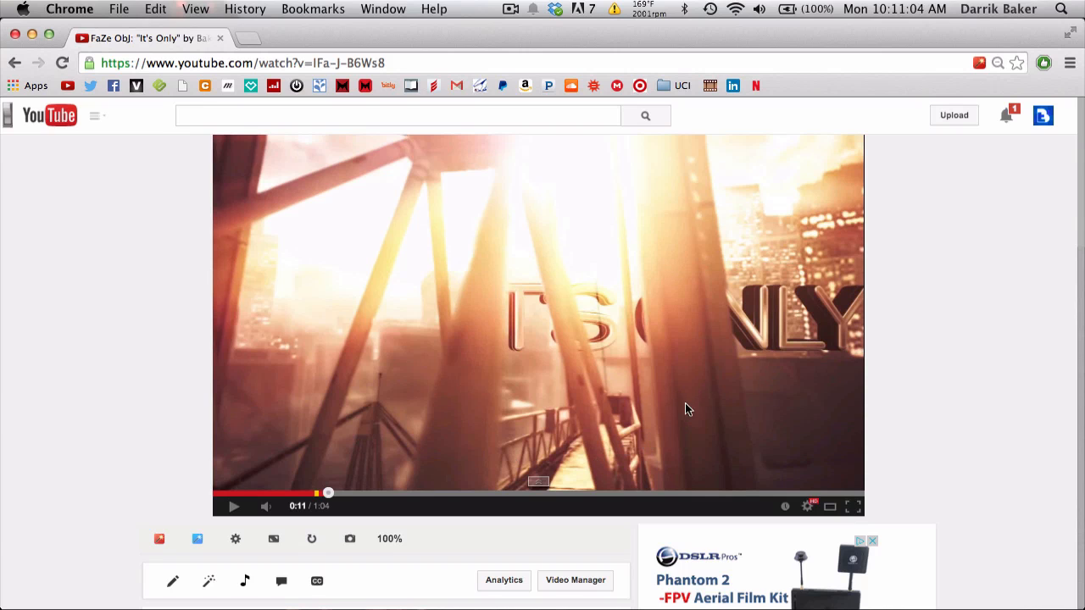
Step: Switch to After Effects and slide the Cin Title 3 layer in Main 2 to start at about 11;30
key(ctrl+Right)
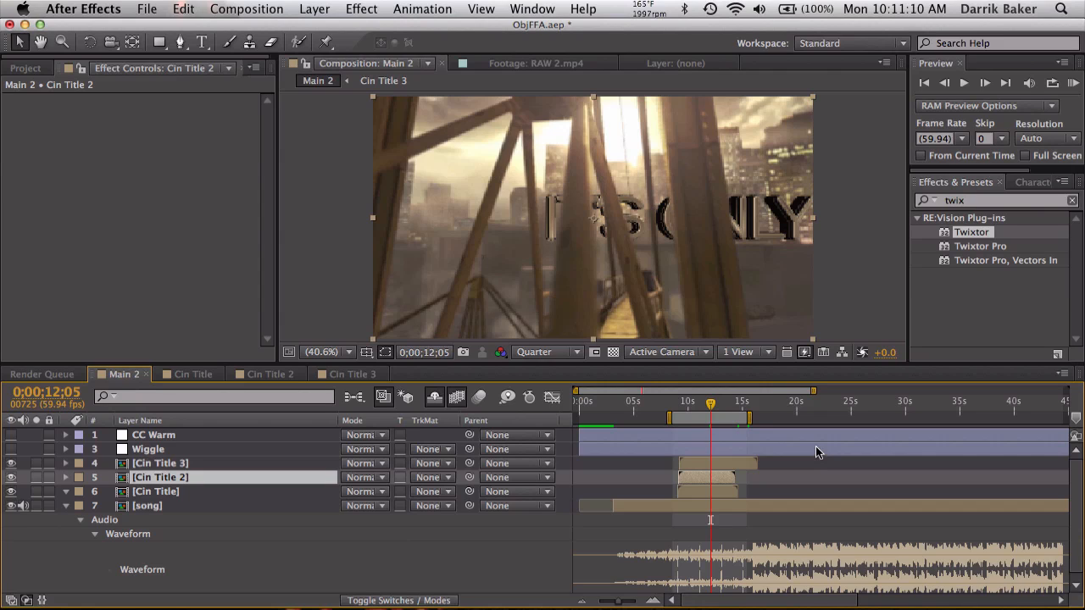
key(=)
key(=)
key(=)
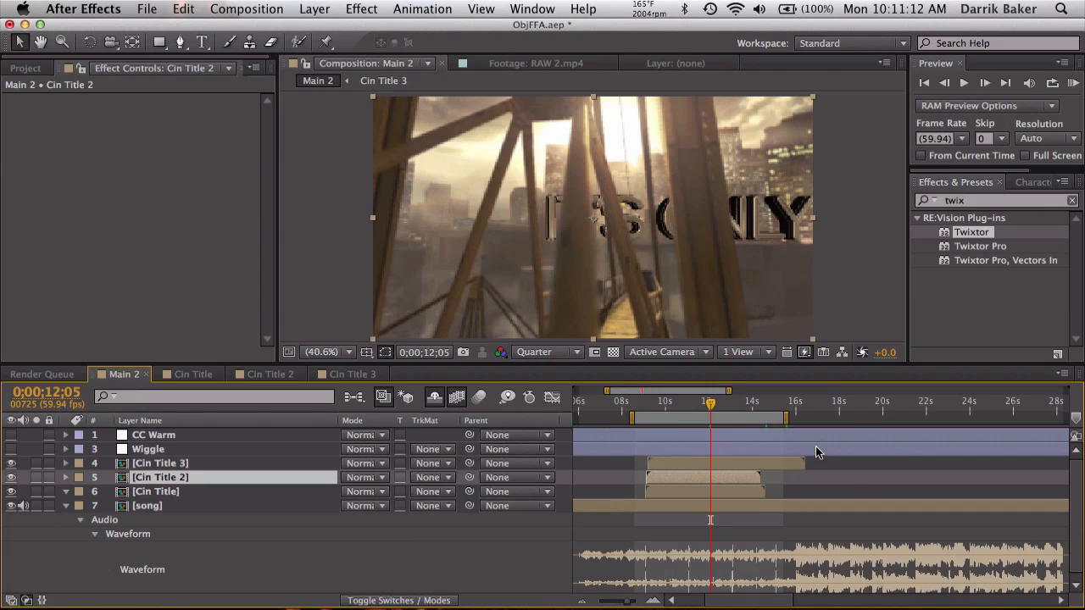
scroll(805, 464, left, 2)
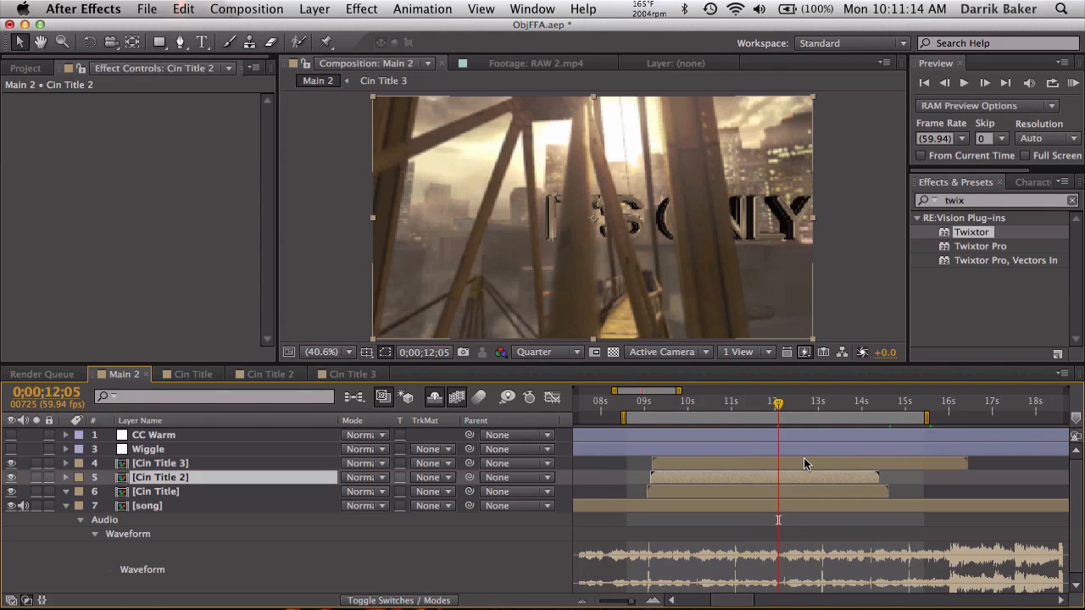
click(235, 492)
click(227, 479)
click(216, 465)
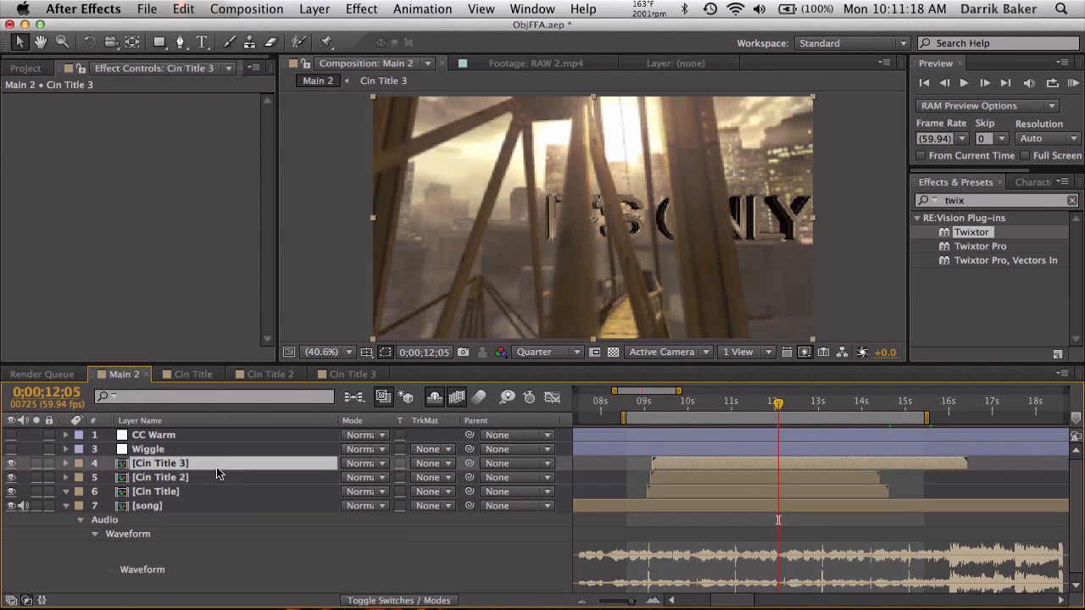
drag(670, 463, 771, 466)
drag(788, 409, 805, 405)
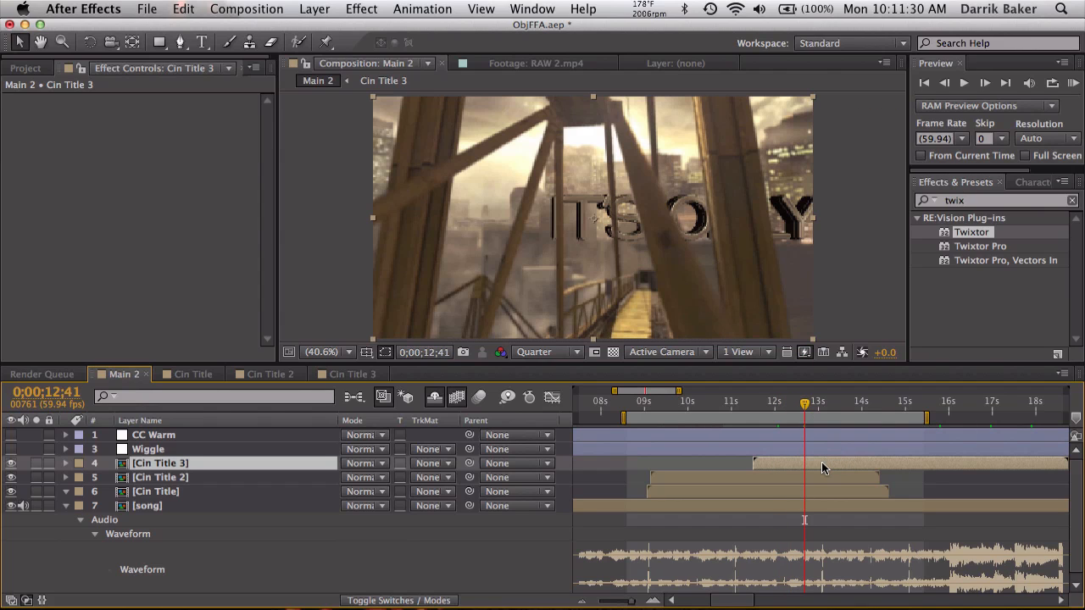
Step: Align the start of the Cin Title layer with the music beat at 0;00;09;06
click(647, 402)
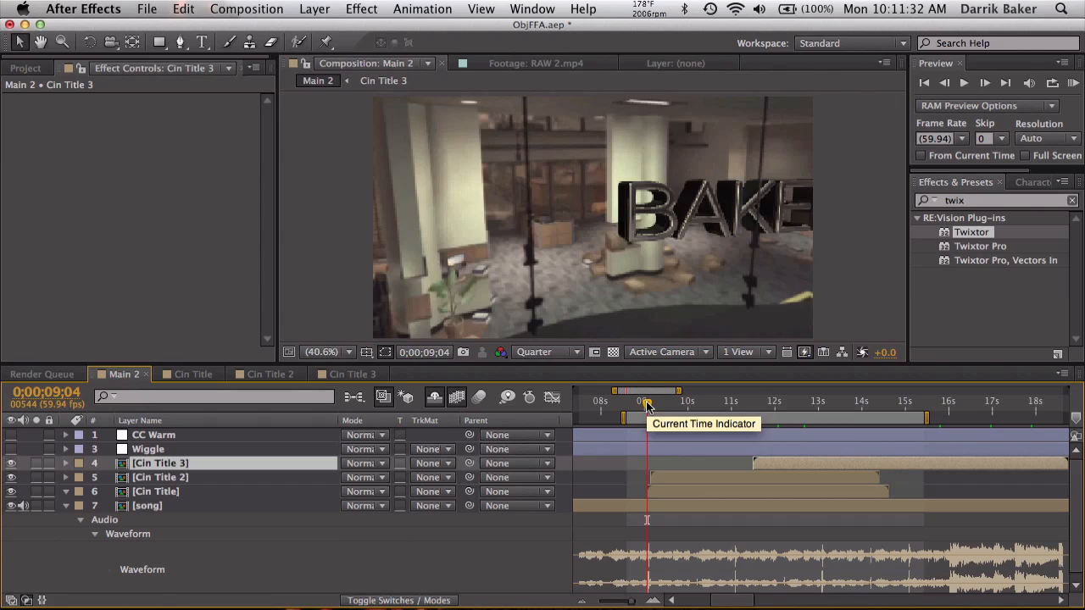
key(=)
key(=)
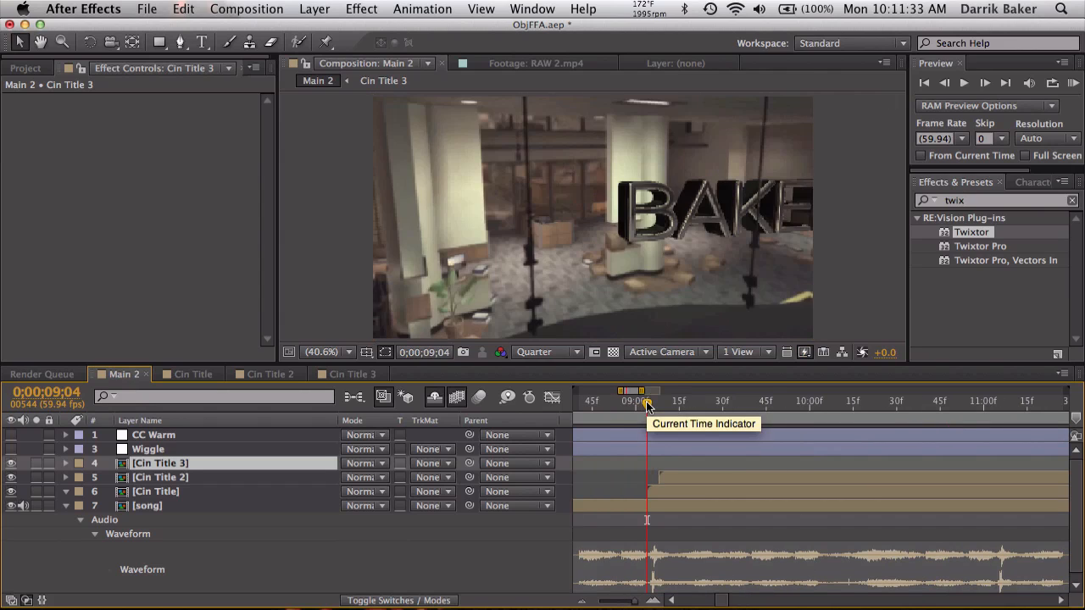
click(983, 83)
click(984, 83)
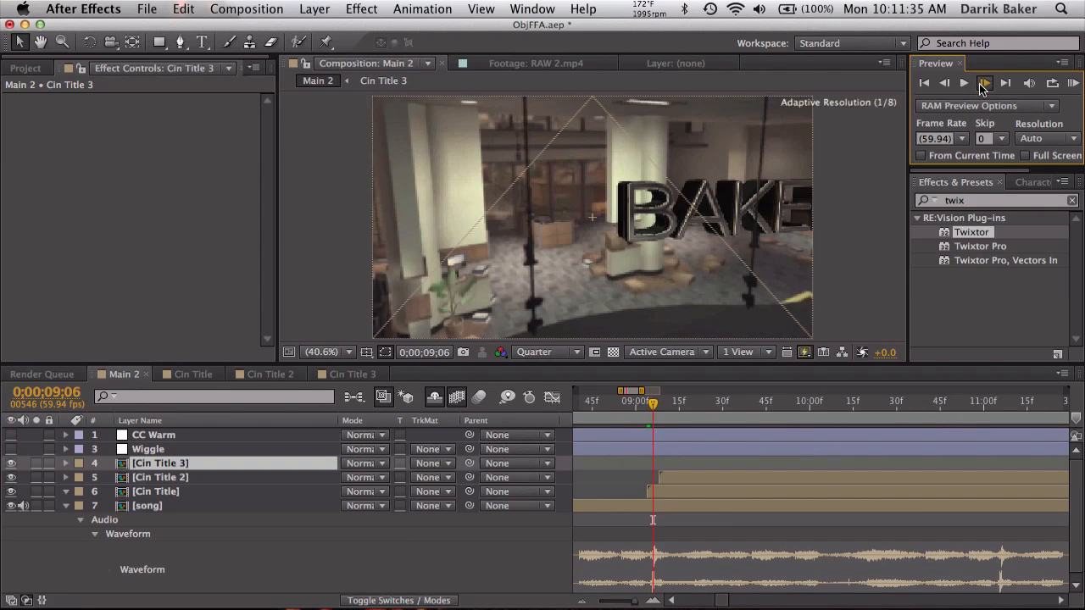
click(676, 492)
key(alt+bracketleft)
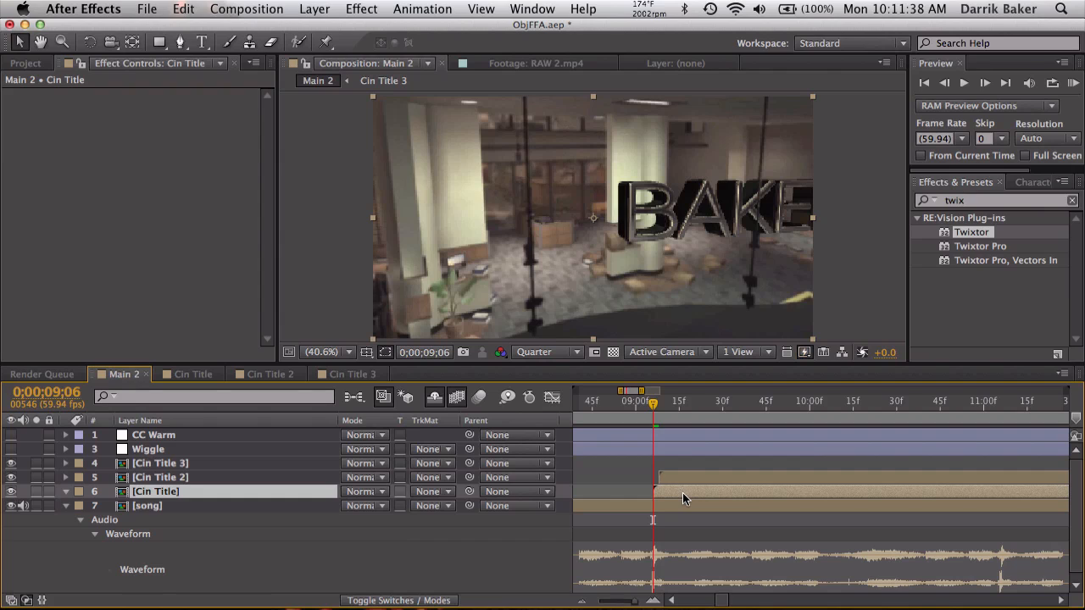
Step: Move the Cin Title 2 layer to start on the next music beat at 0;00;11;05
scroll(682, 492, right, 2)
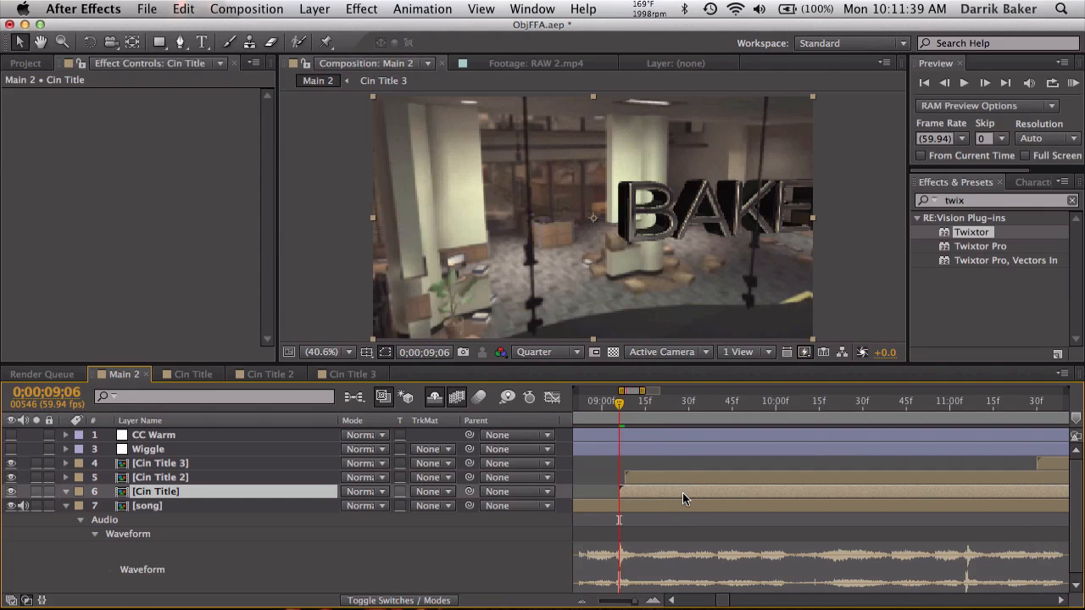
click(964, 402)
click(743, 478)
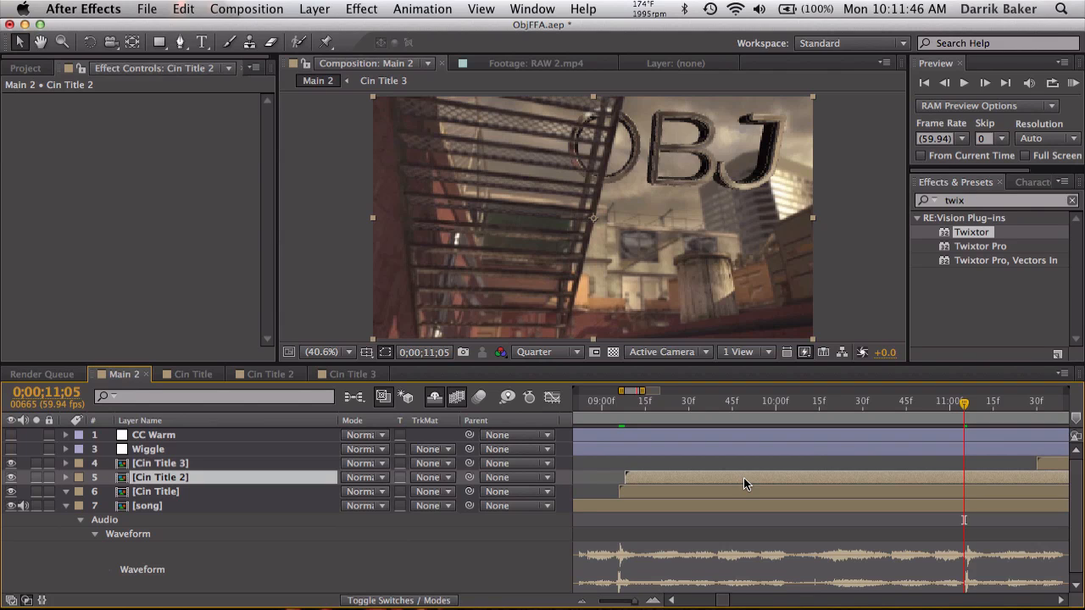
key(bracketleft)
Step: Move the Cin Title 3 layer to start on the following music beat at 0;00;13;05
scroll(768, 478, right, 3)
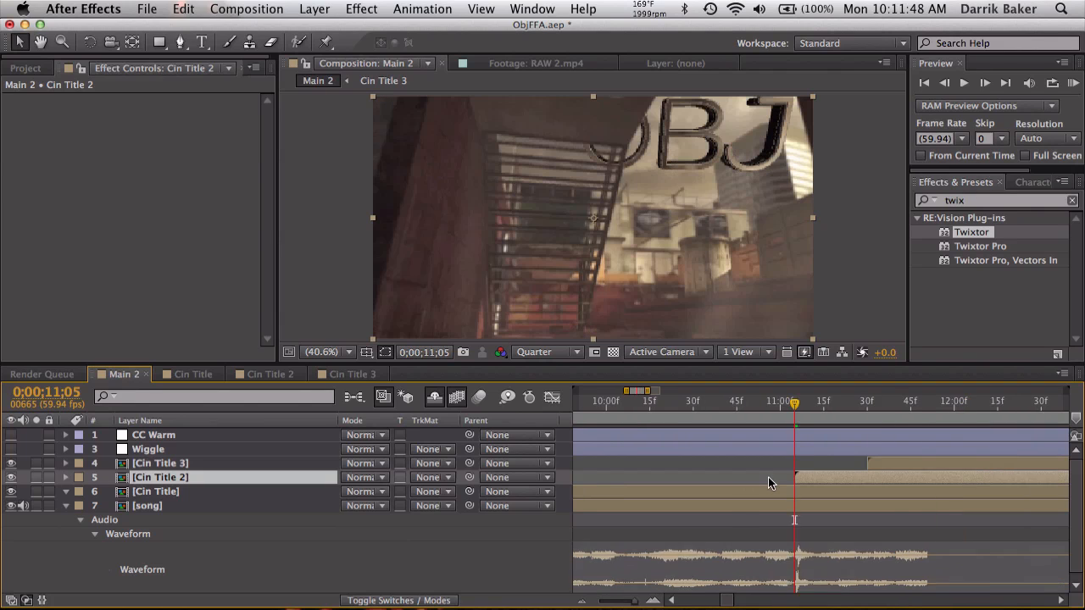
key(minus)
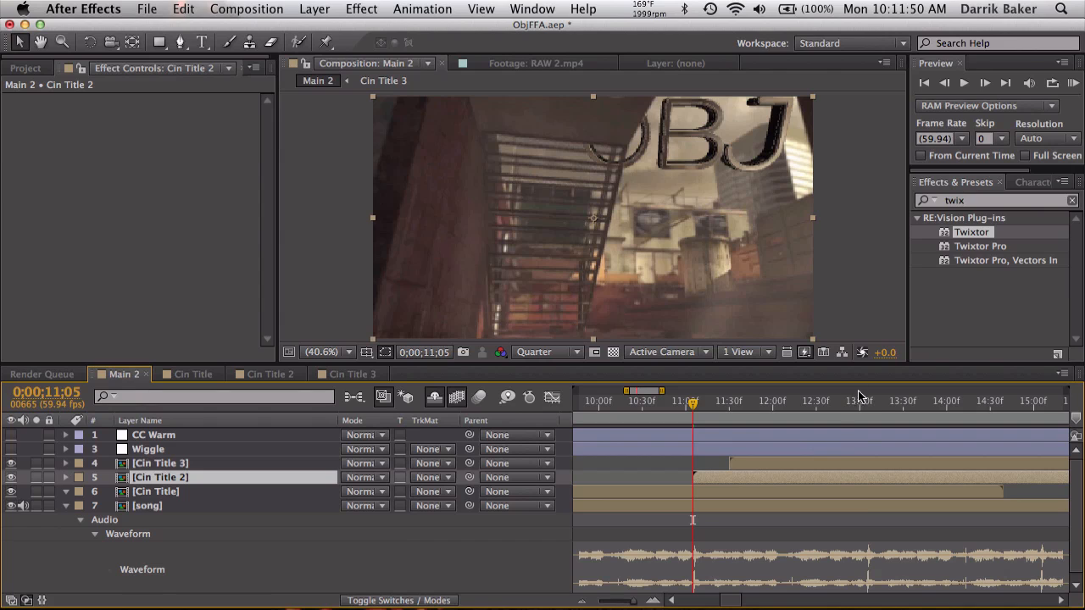
drag(858, 402, 867, 402)
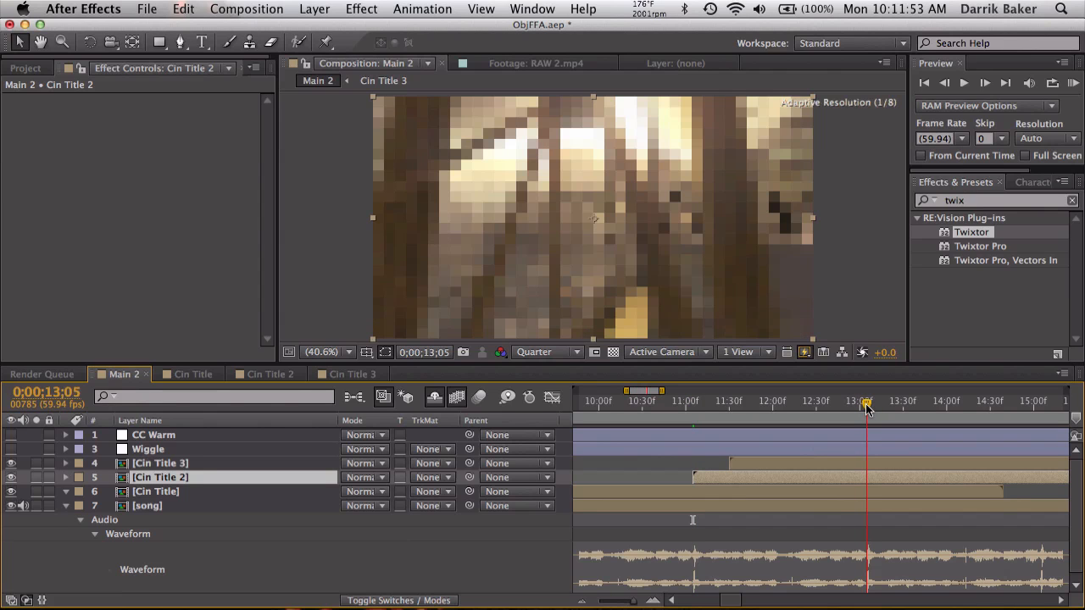
click(858, 466)
key(bracketleft)
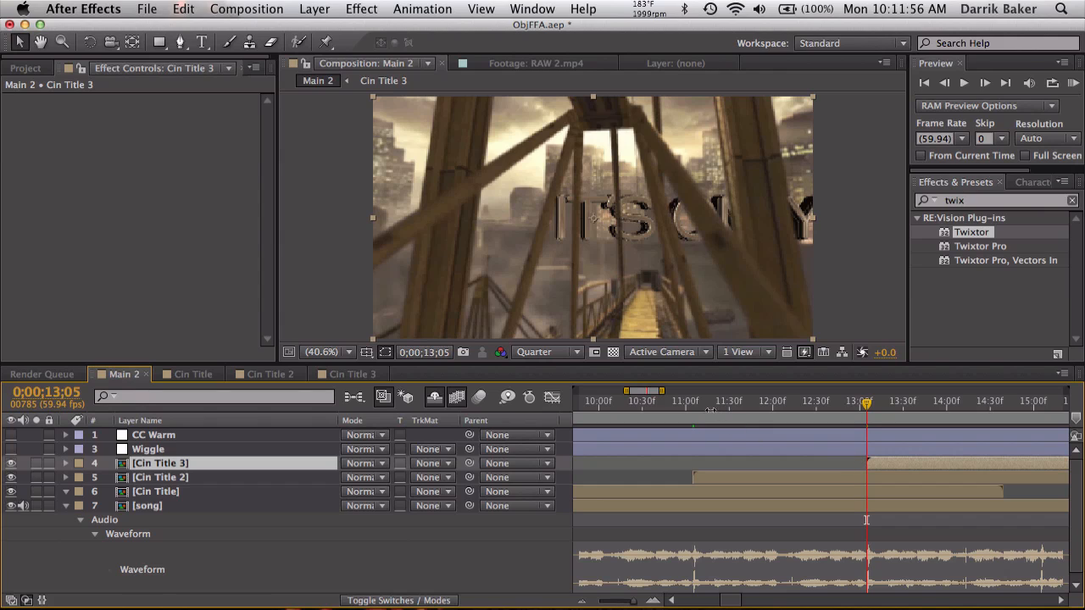
Step: Trim the end of the Cin Title layer to 0;00;11;05 and the end of Cin Title 2 to 0;00;13;05
click(692, 402)
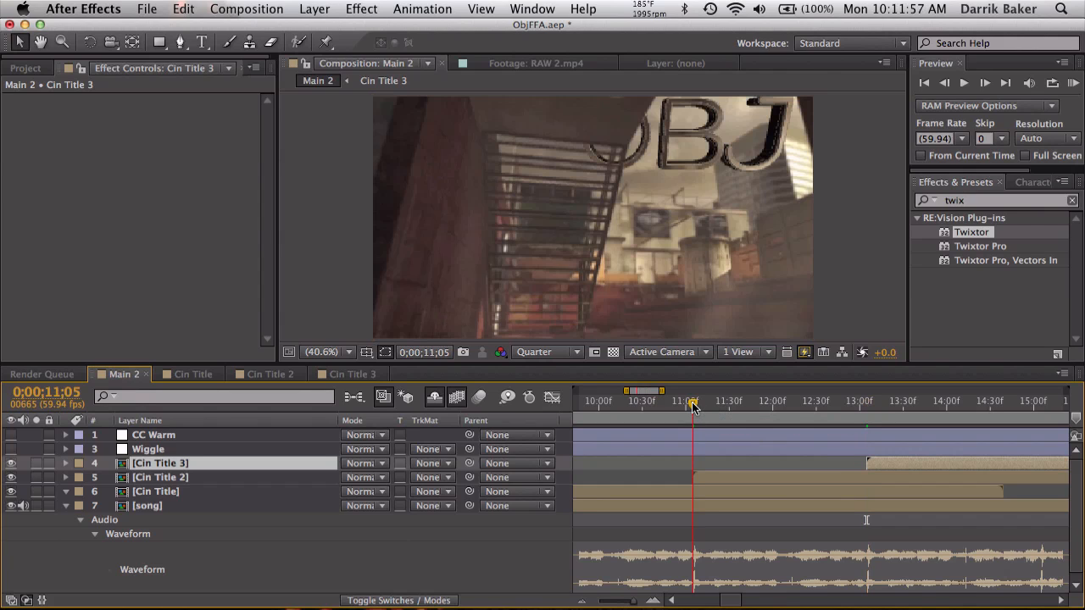
click(715, 493)
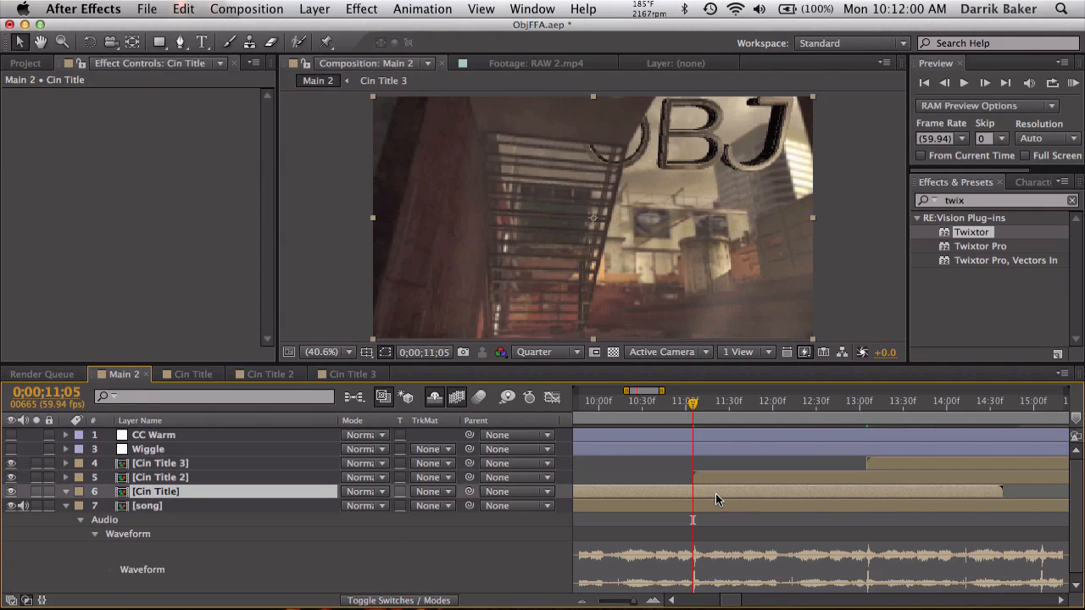
key(alt+bracketright)
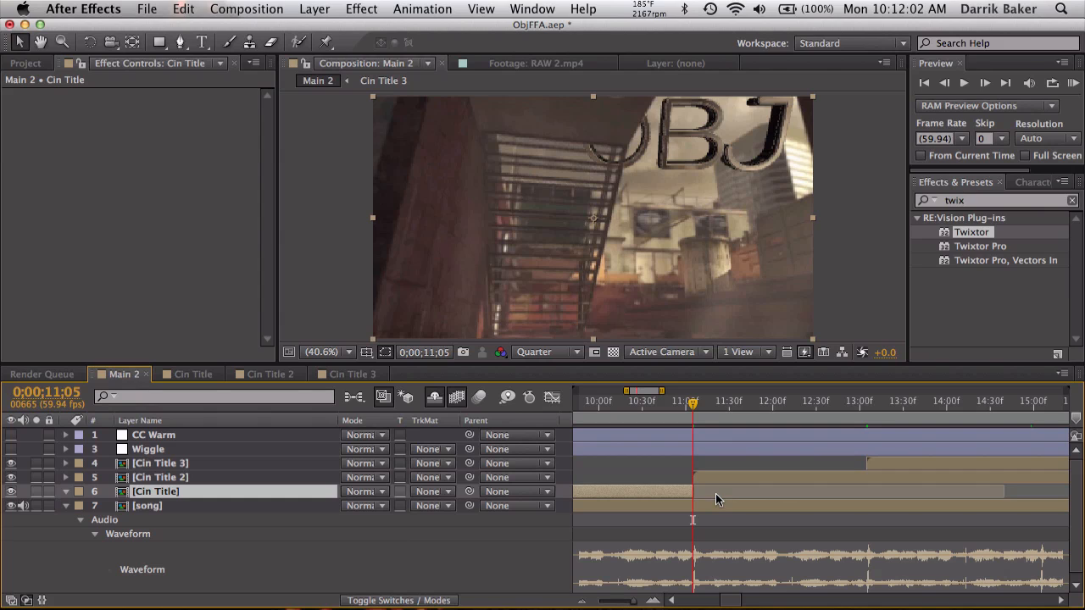
click(866, 402)
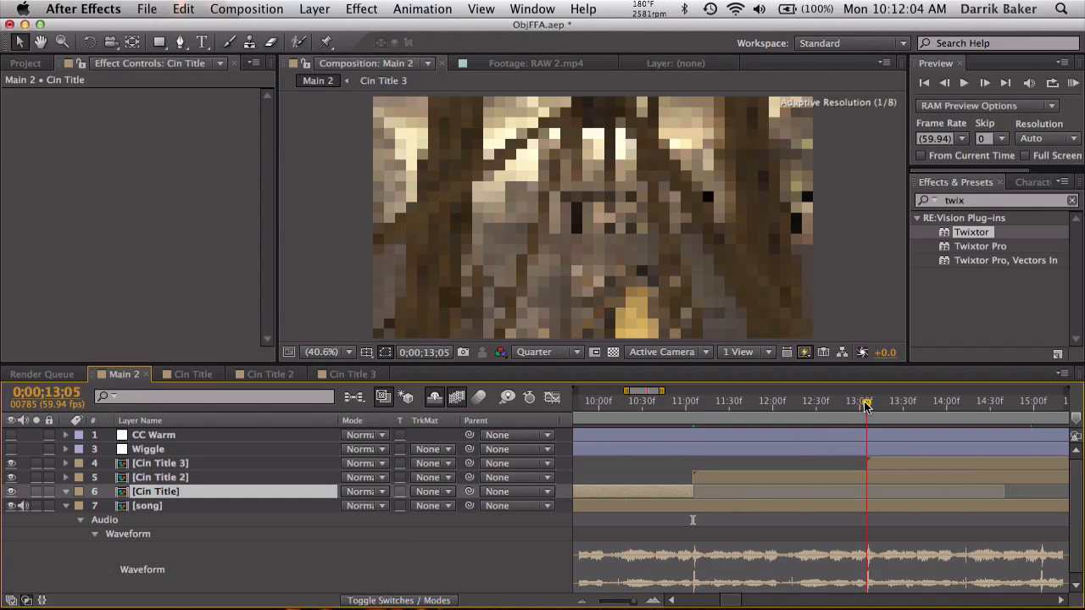
click(871, 473)
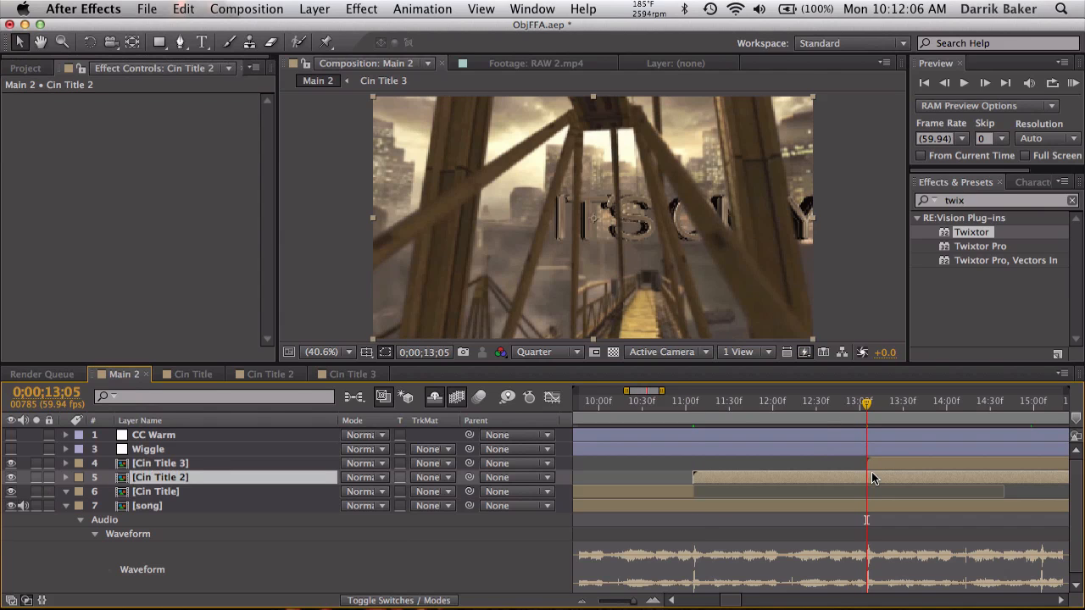
key(alt+bracketright)
Step: Trim the end of the Cin Title 3 layer to the beat at 0;00;15;05
scroll(899, 449, right, 3)
click(939, 406)
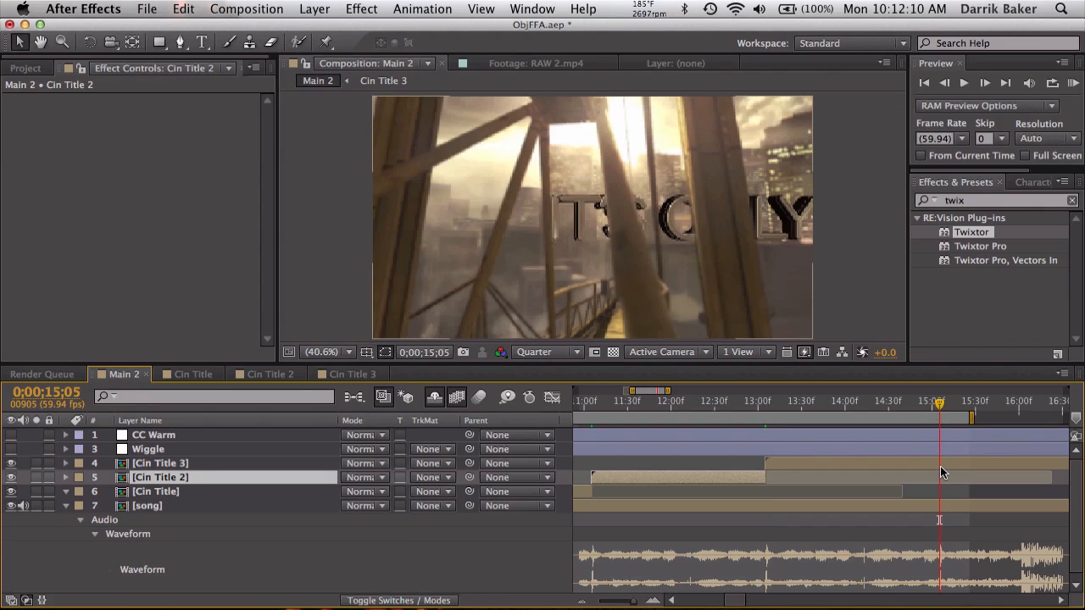
click(940, 466)
key(alt+bracketright)
key(minus)
key(minus)
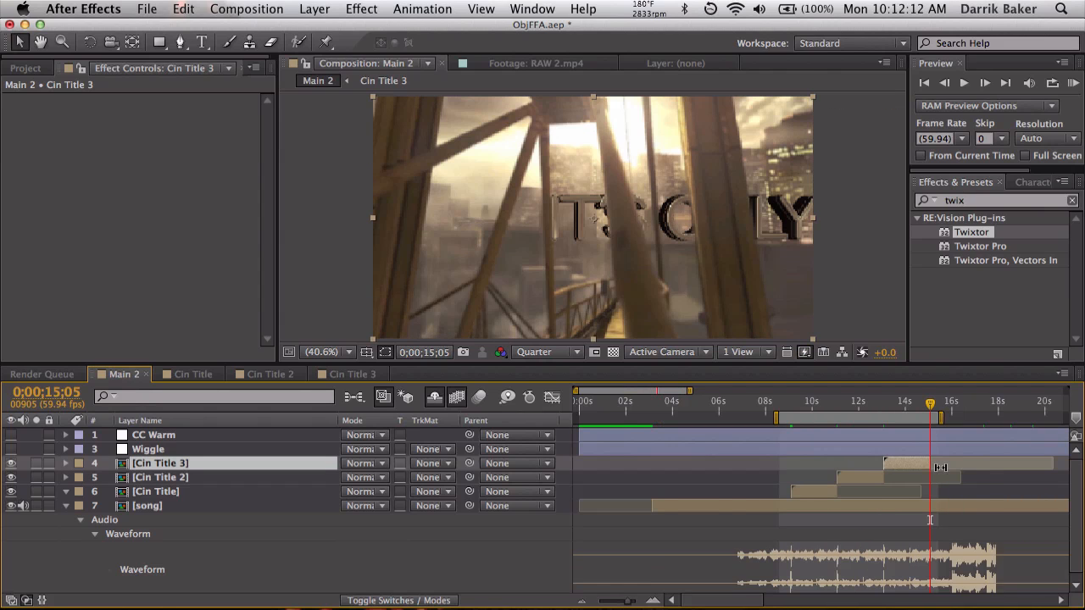
Step: Scrub through the three trimmed title clips and enable time remapping on the Cin Title layer
drag(793, 413, 862, 405)
click(914, 406)
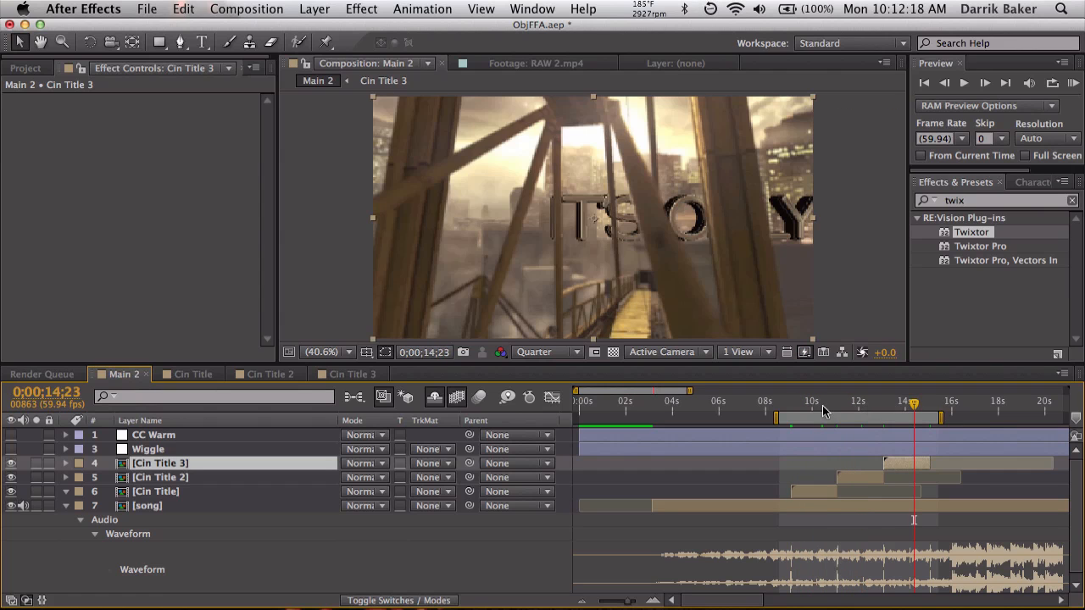
click(809, 406)
key(equal)
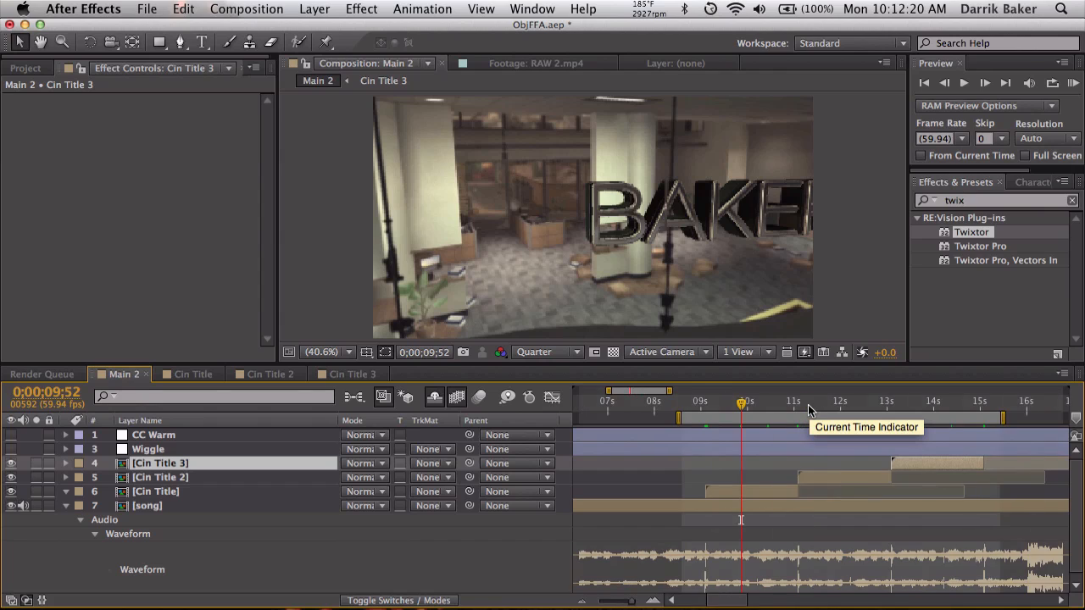
key(equal)
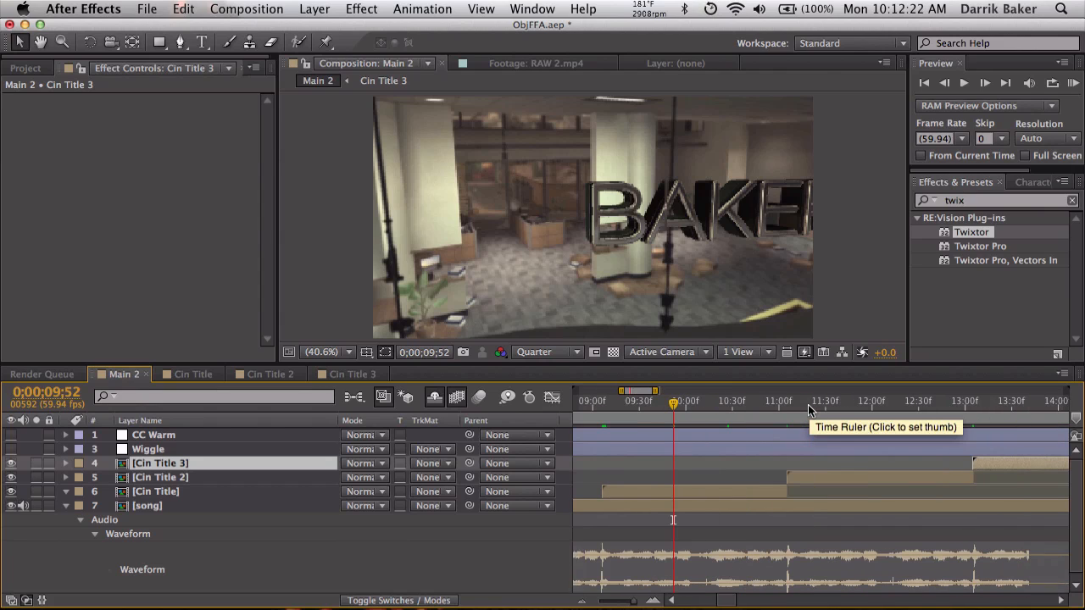
click(681, 490)
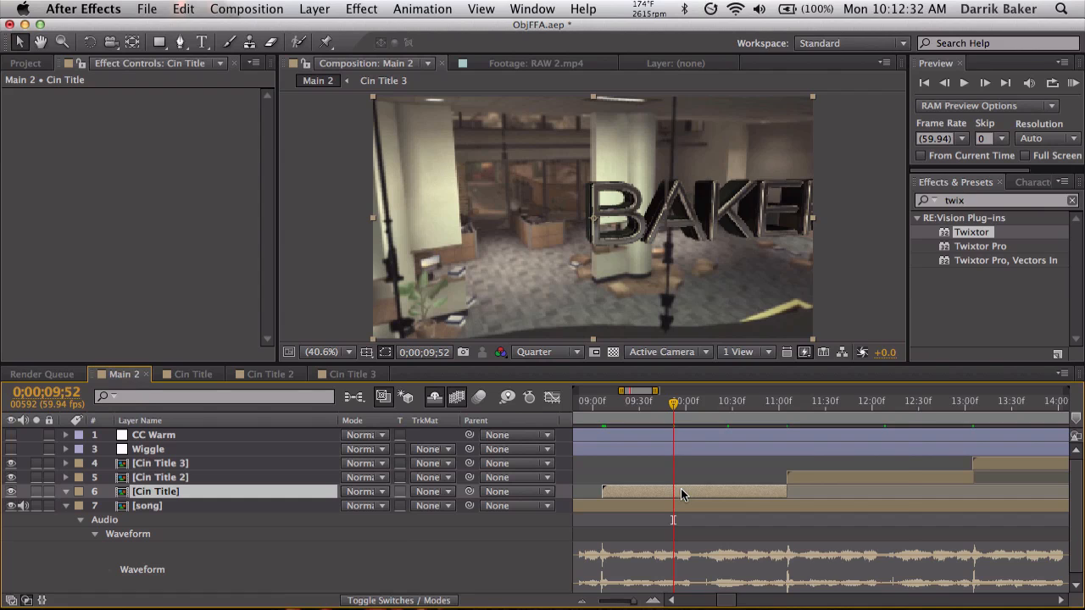
right_click(681, 489)
mouse_move(757, 155)
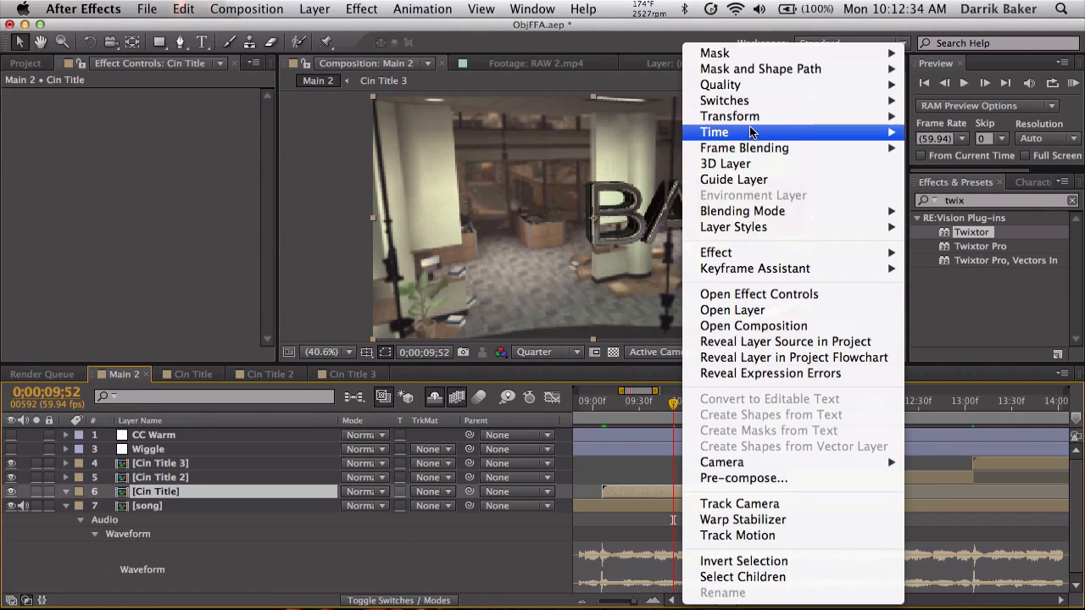
mouse_move(748, 134)
click(664, 136)
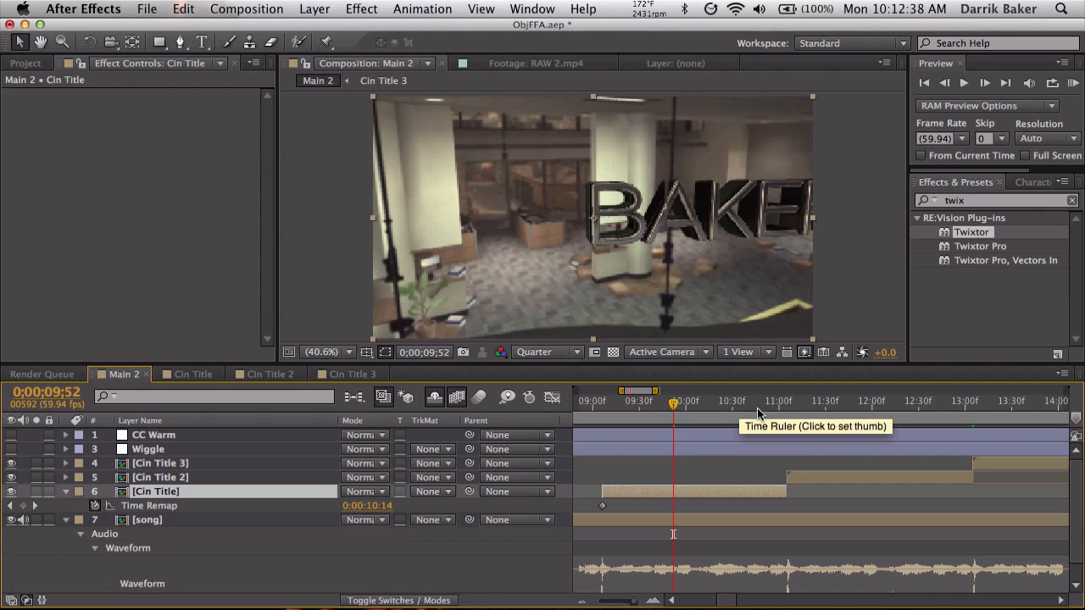
Step: Move the last Time Remap keyframe of the Cin Title layer back to the trimmed layer's end at about 0;00;11;05
key(minus)
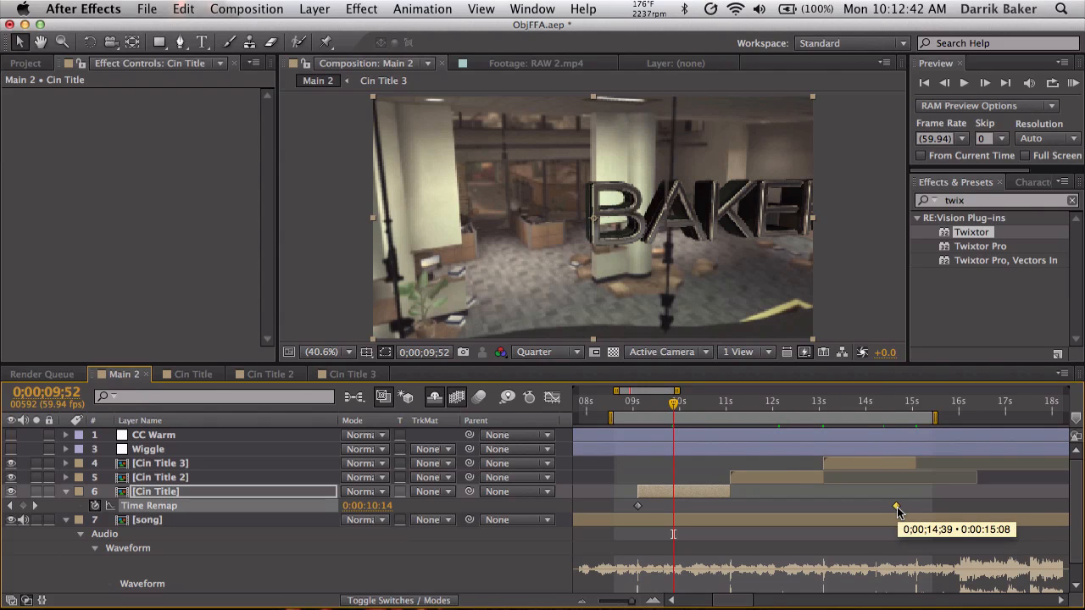
drag(896, 506, 739, 509)
key(equal)
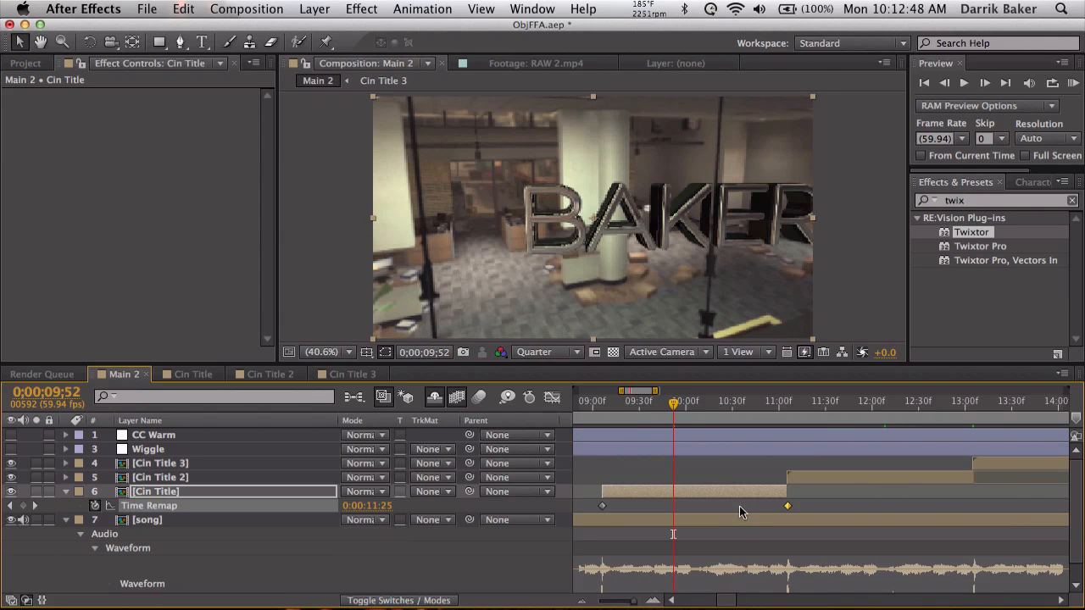
drag(677, 405, 735, 404)
click(691, 404)
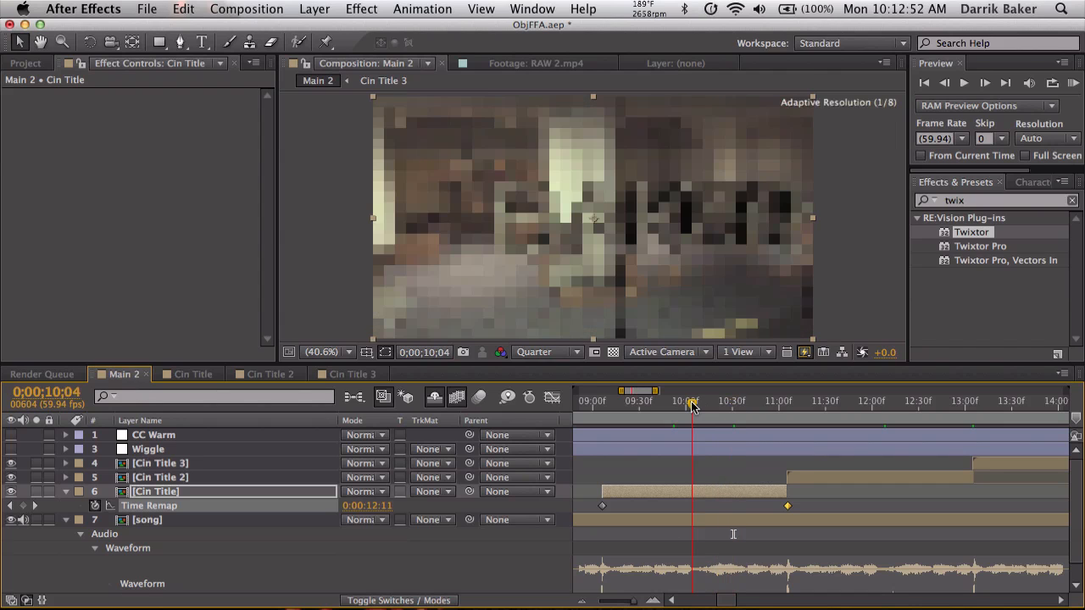
click(23, 506)
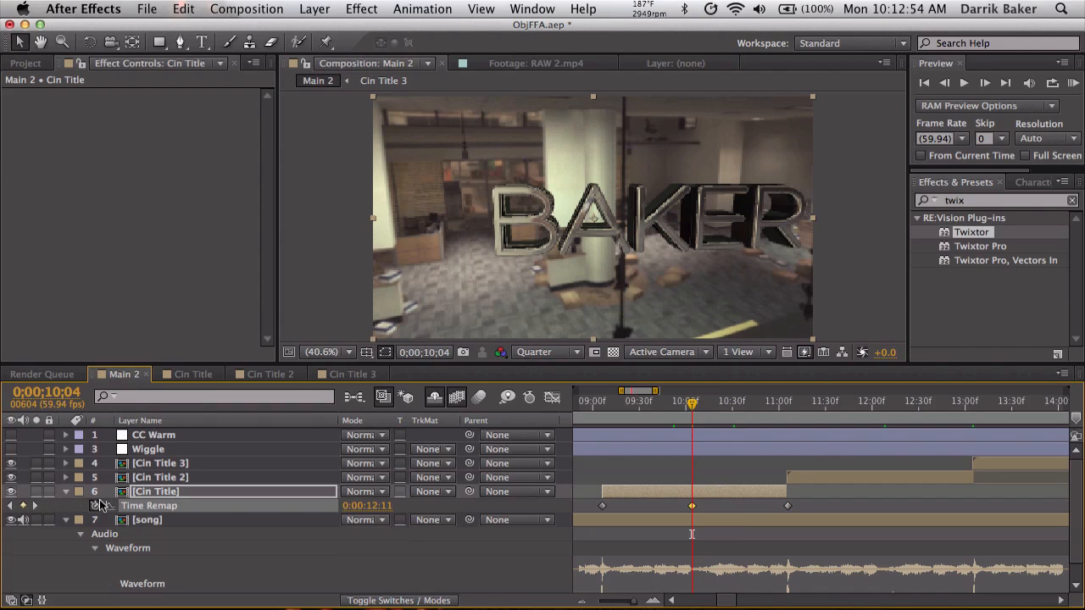
key(Delete)
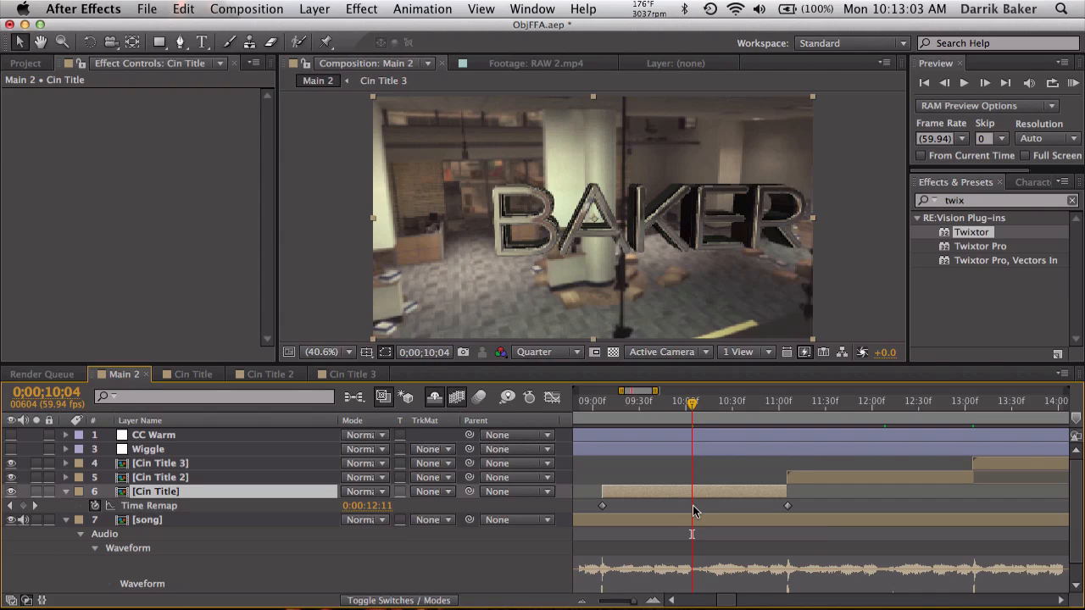
Step: Show the Cin Title Time Remap curve in the graph editor and ease out its first keyframe with the handle pulled straight up
click(250, 507)
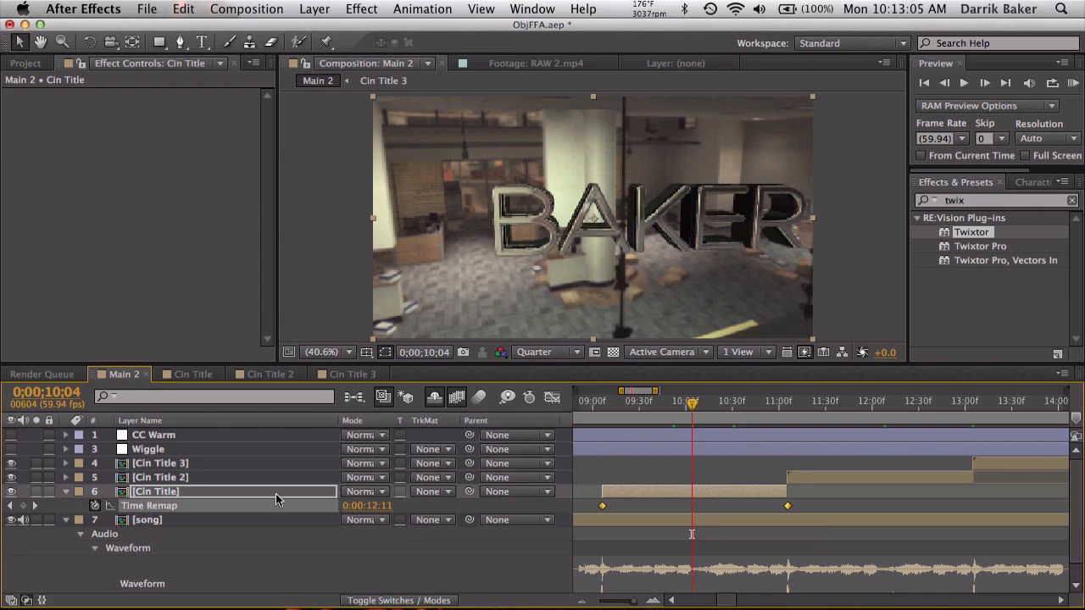
click(551, 400)
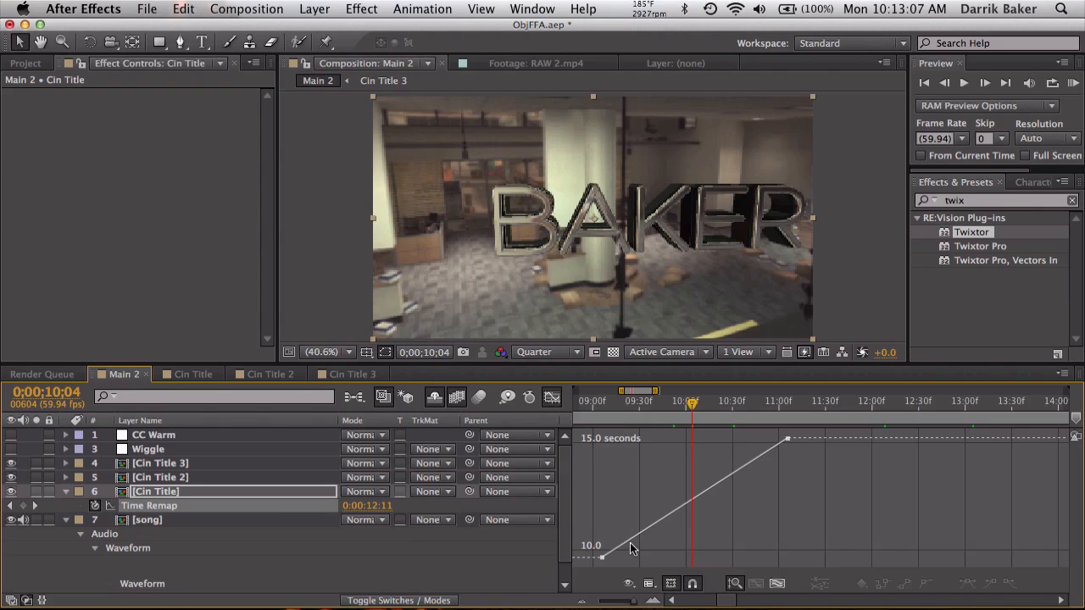
click(1009, 585)
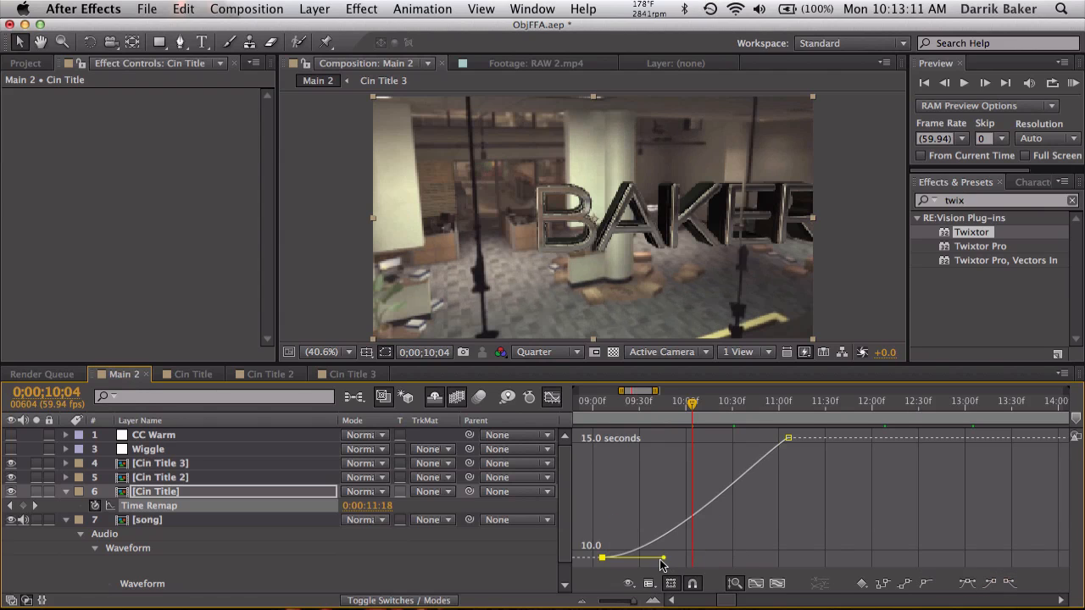
drag(665, 560, 602, 513)
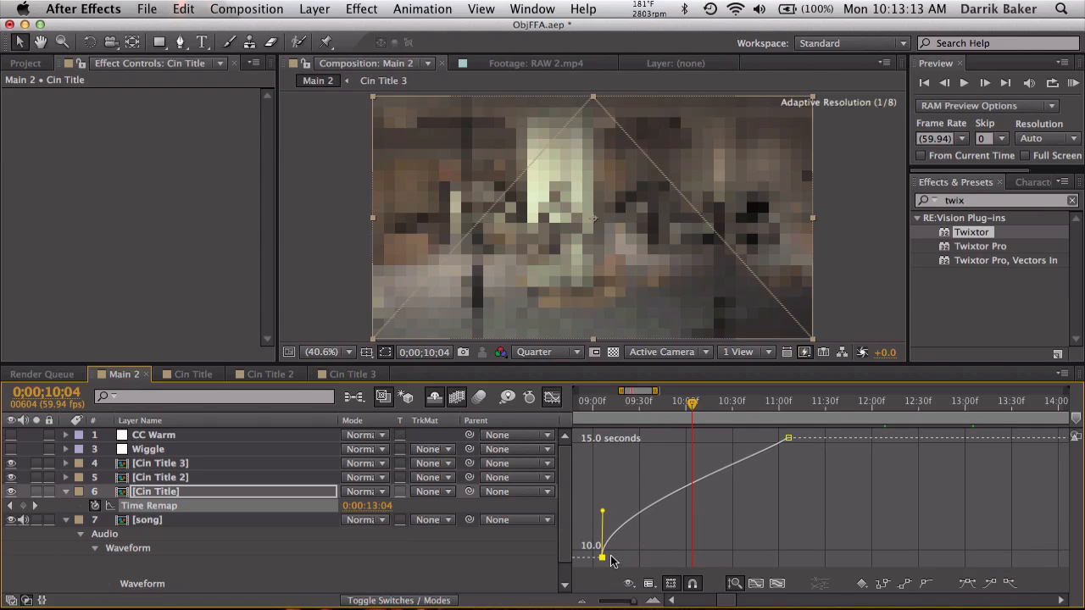
Step: Ease into the last Time Remap keyframe with a steep downward handle, lengthen the first handle, and RAM preview the ramp up to 0;00;11;24
click(787, 439)
click(988, 583)
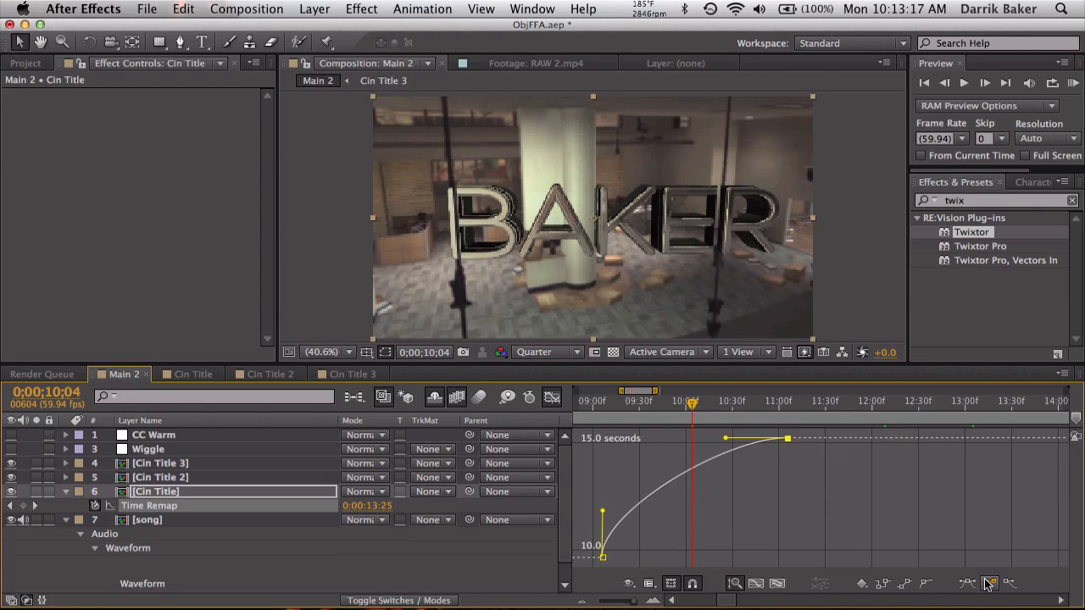
drag(727, 438, 795, 495)
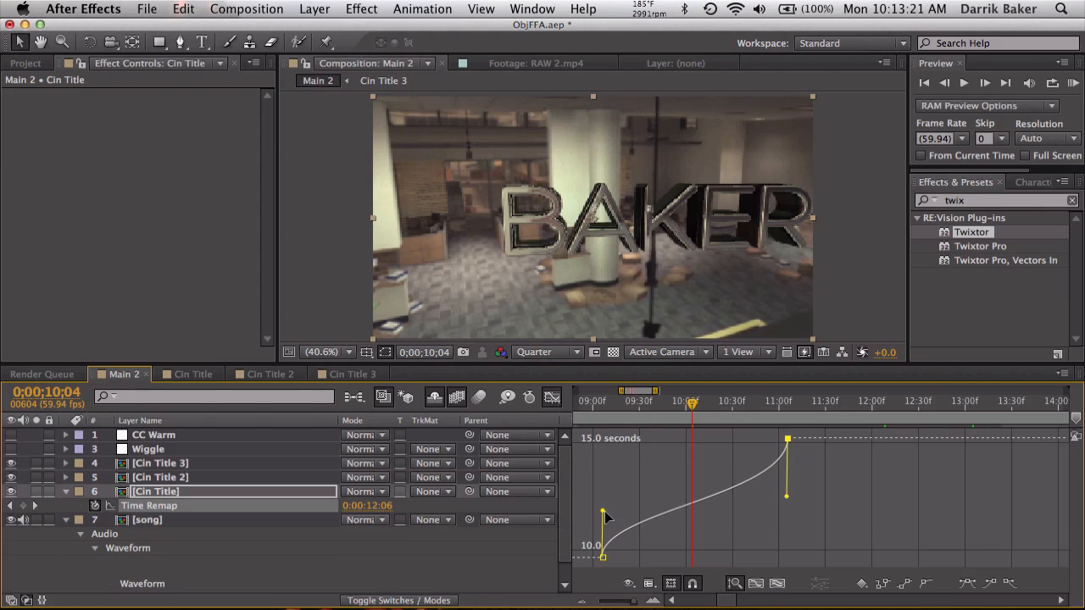
drag(602, 512, 602, 492)
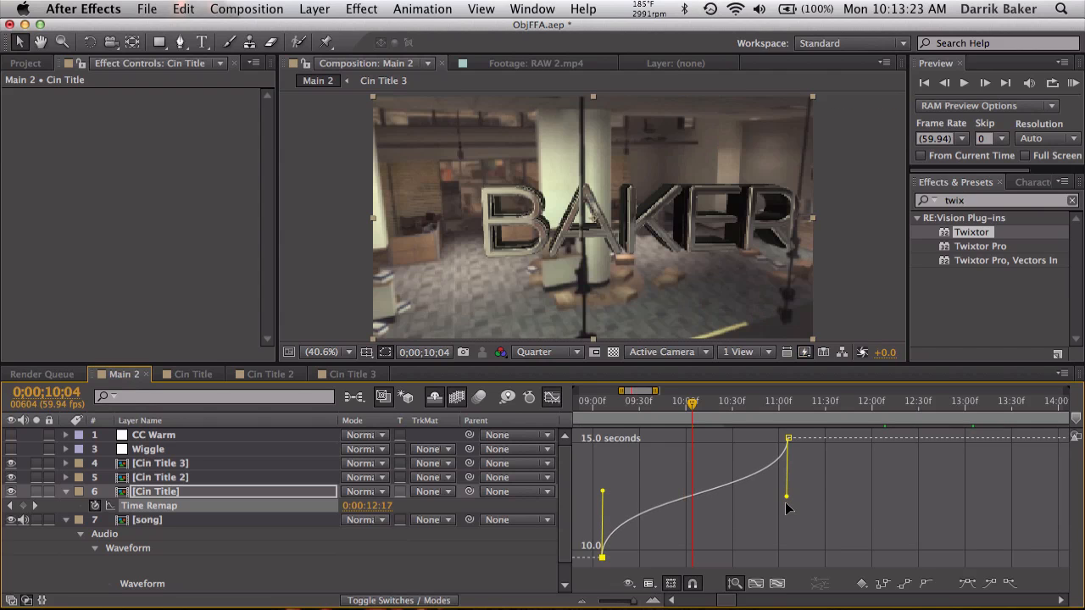
click(816, 406)
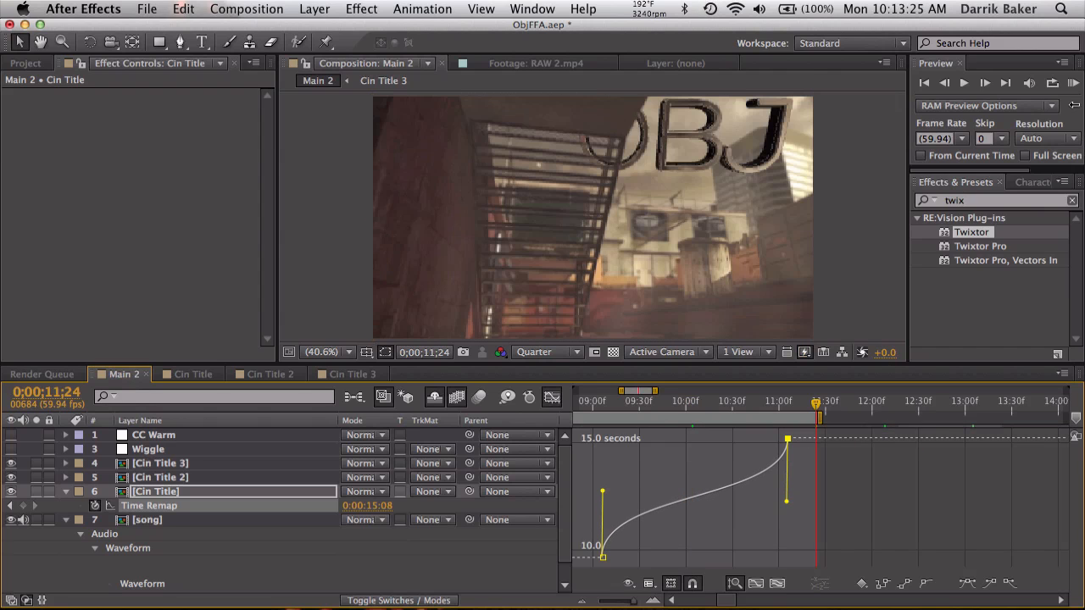
click(1072, 82)
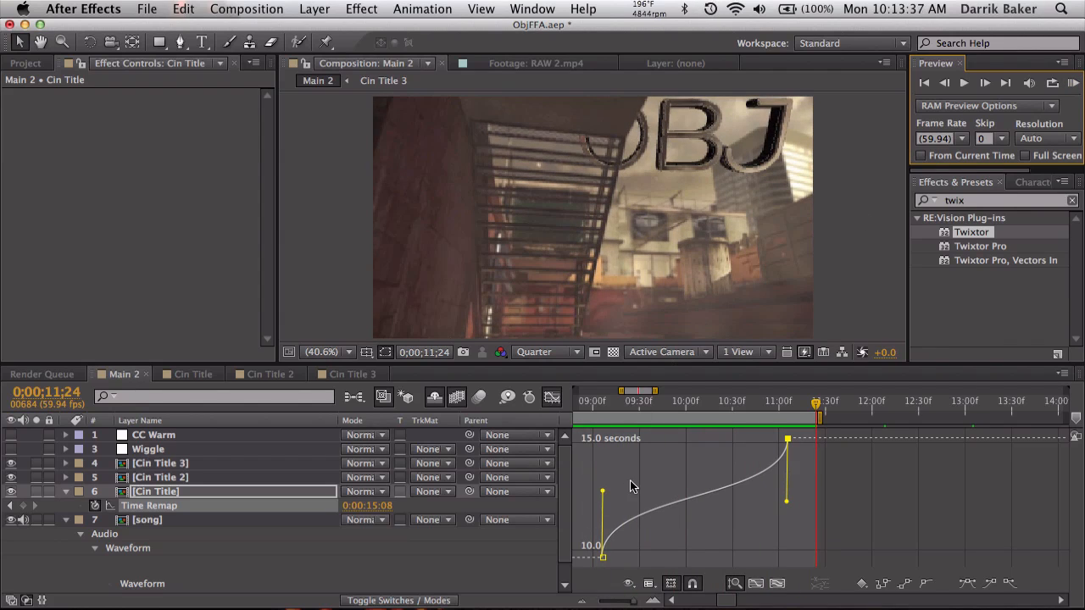
Step: Lengthen both vertical handles of the Cin Title Time Remap curve further to flatten its middle and steepen its ends
click(237, 490)
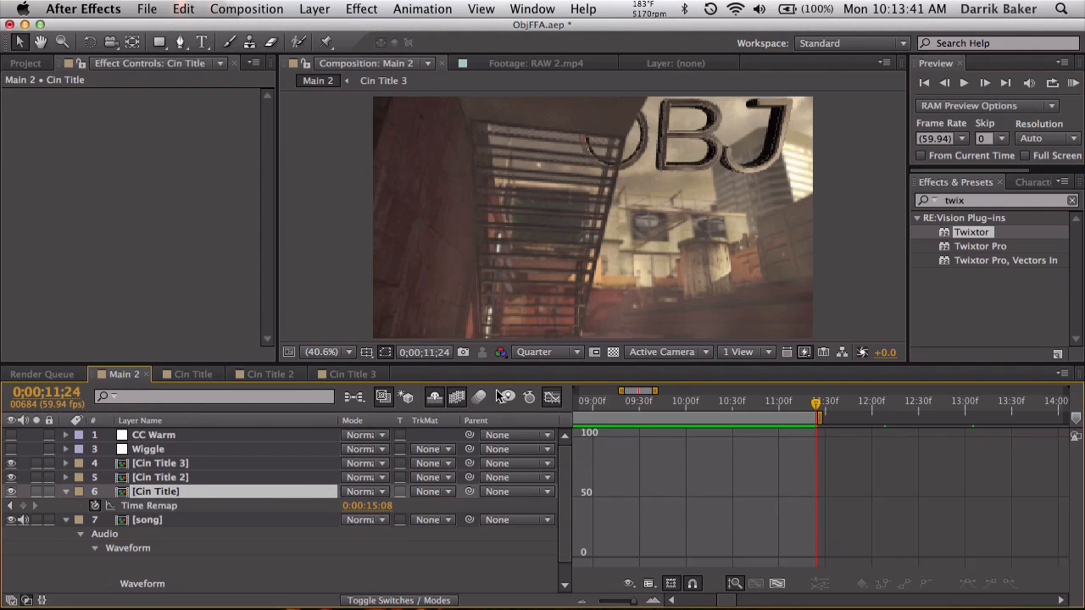
click(299, 509)
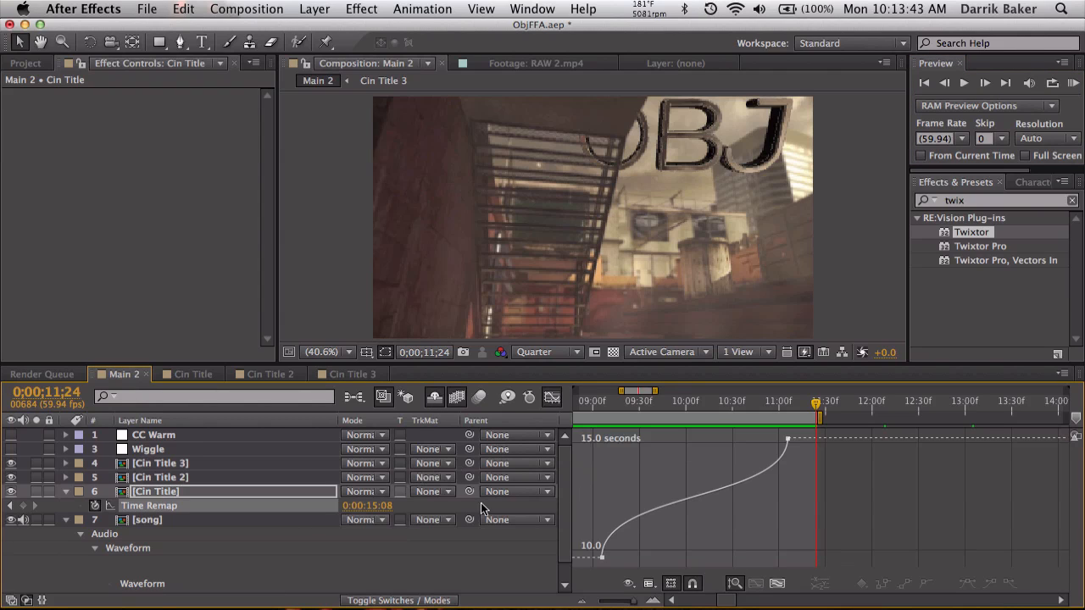
click(603, 557)
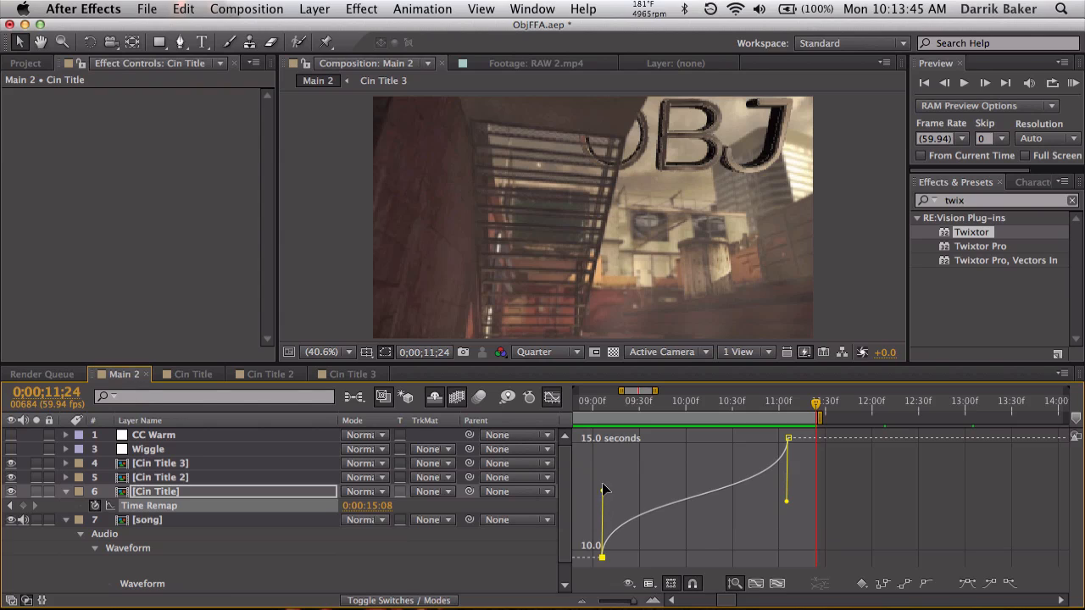
drag(602, 492, 599, 446)
drag(784, 500, 788, 520)
Step: Enlarge the viewer and step frame by frame through the slow middle of the Cin Title clip from 0;00;10;07 to 0;00;10;32
click(691, 407)
drag(690, 410, 693, 410)
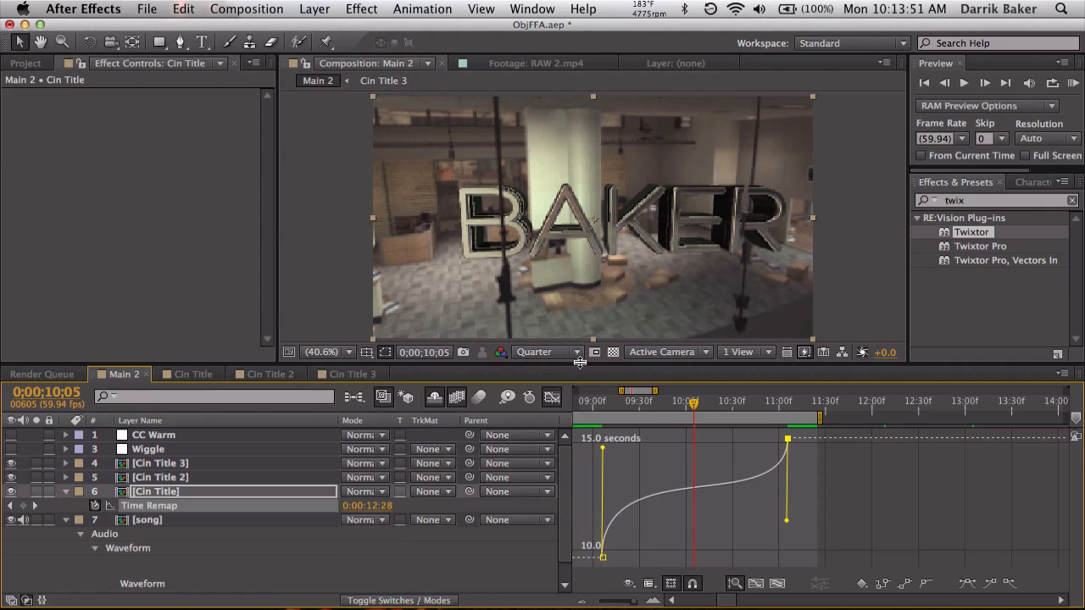
drag(578, 365, 670, 413)
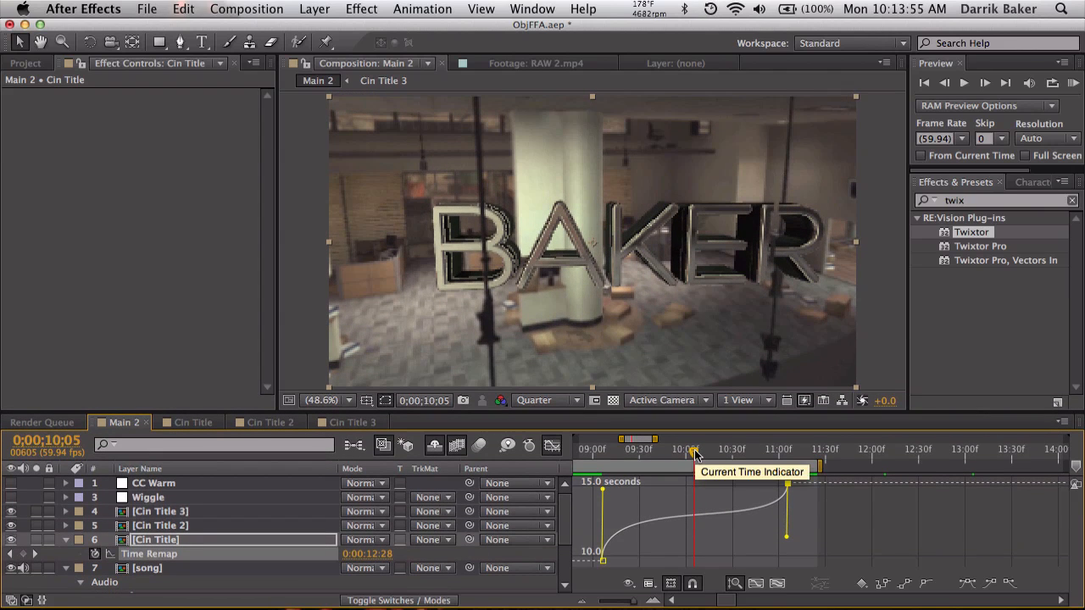
drag(695, 455, 699, 455)
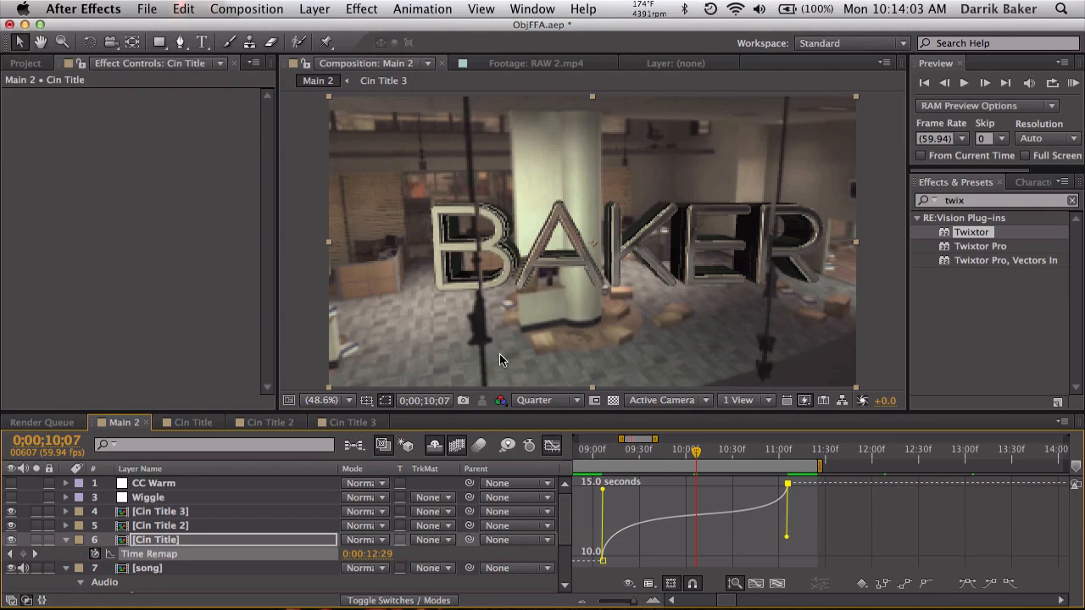
click(984, 82)
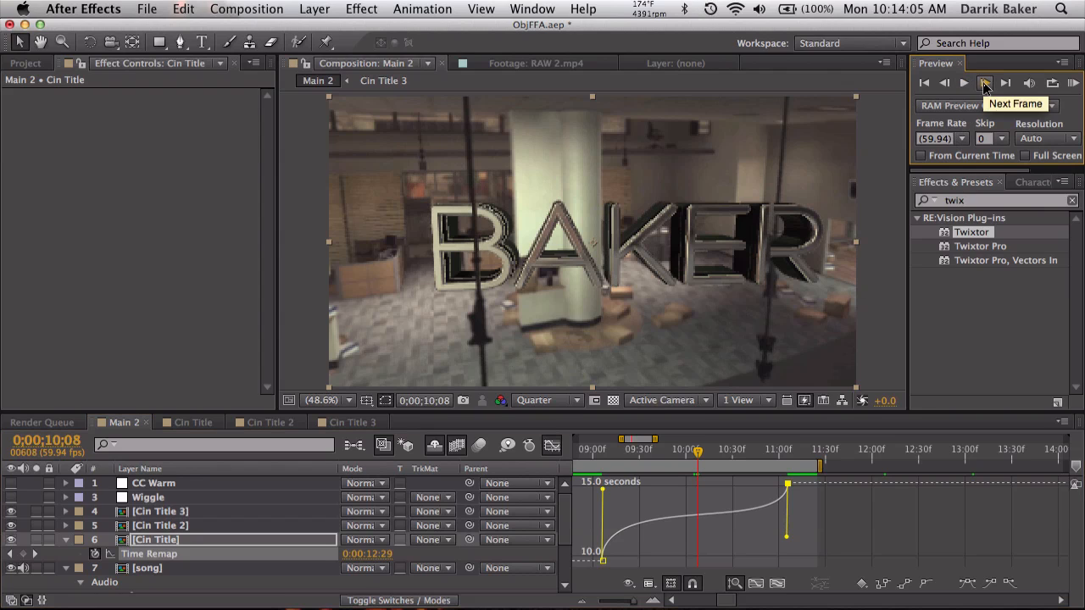
click(984, 83)
click(985, 85)
click(985, 85)
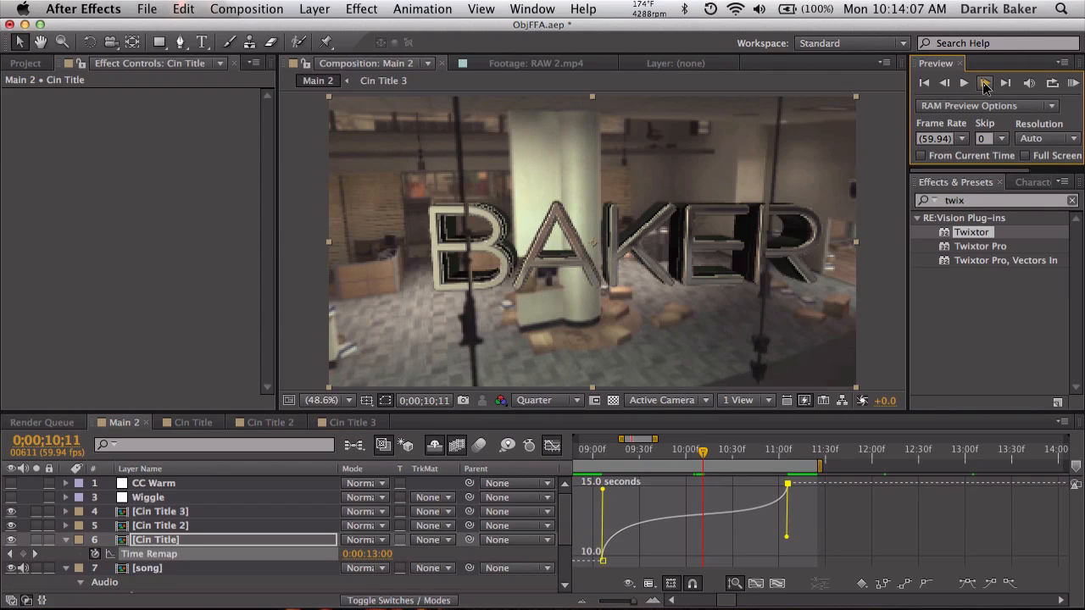
click(985, 84)
click(984, 84)
click(984, 84)
click(984, 84)
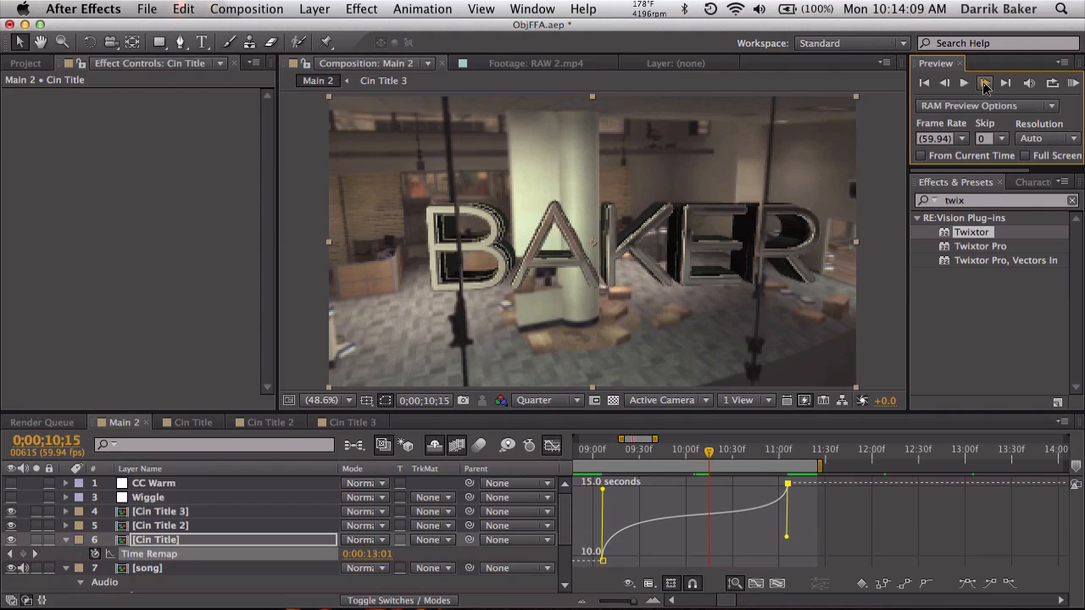
click(985, 84)
click(984, 84)
click(984, 84)
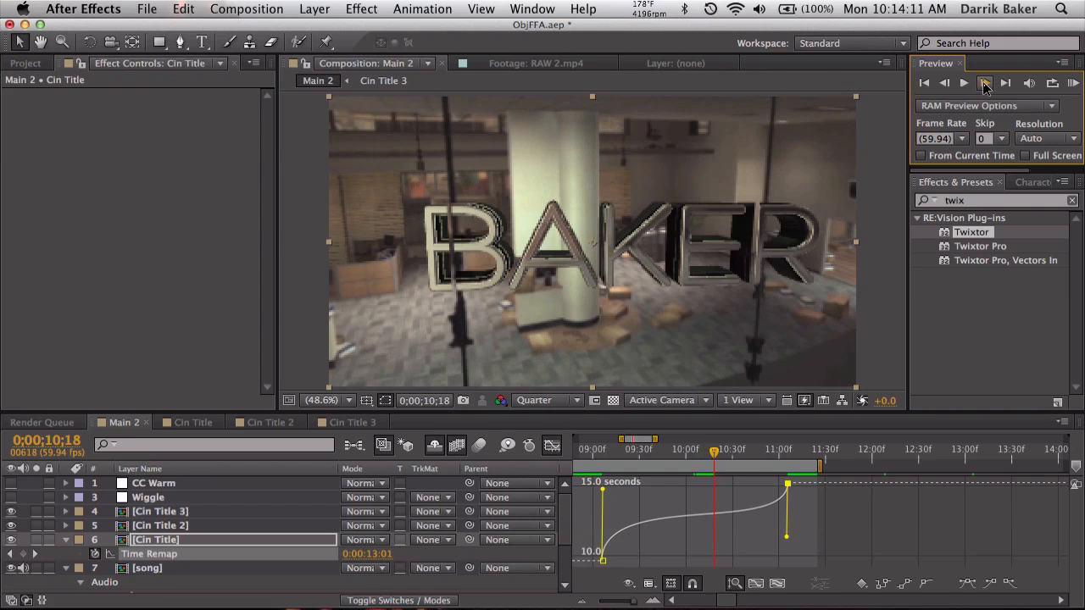
click(984, 84)
click(984, 84)
click(984, 84)
click(985, 84)
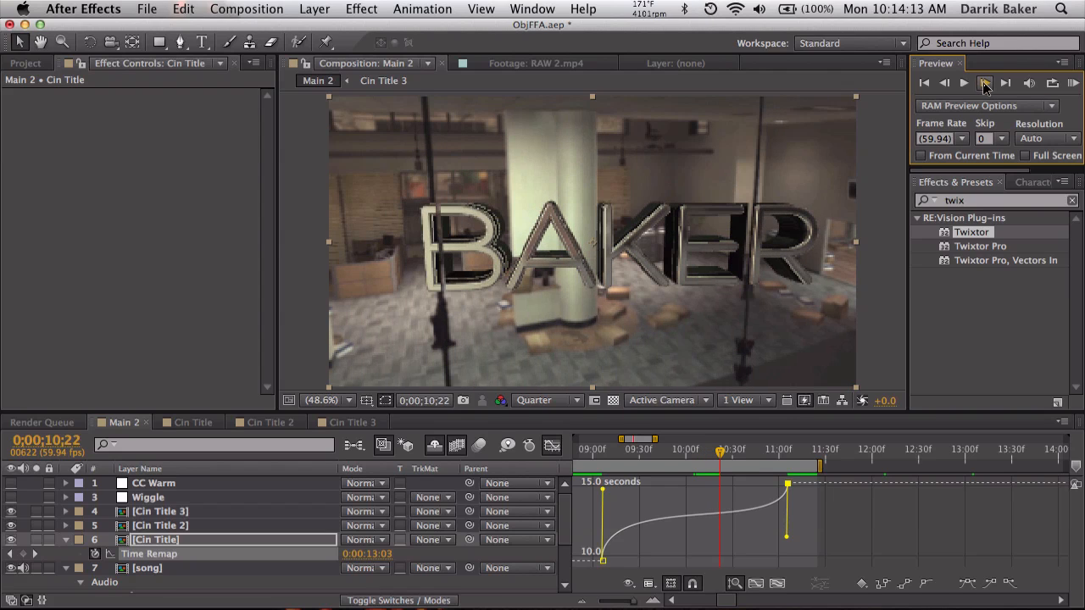
click(984, 84)
click(984, 84)
click(984, 83)
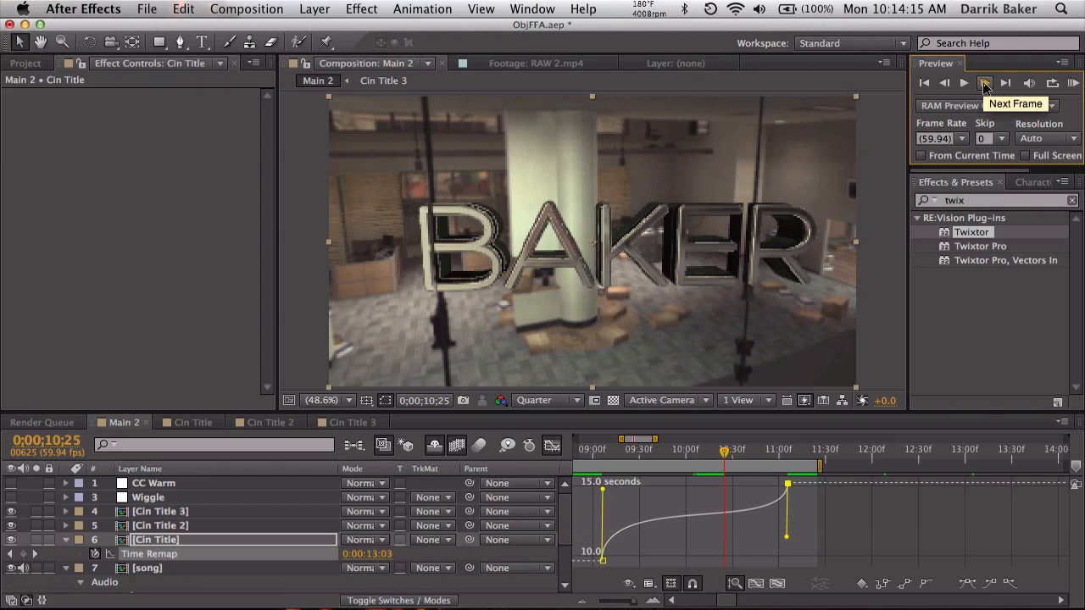
click(984, 84)
click(984, 84)
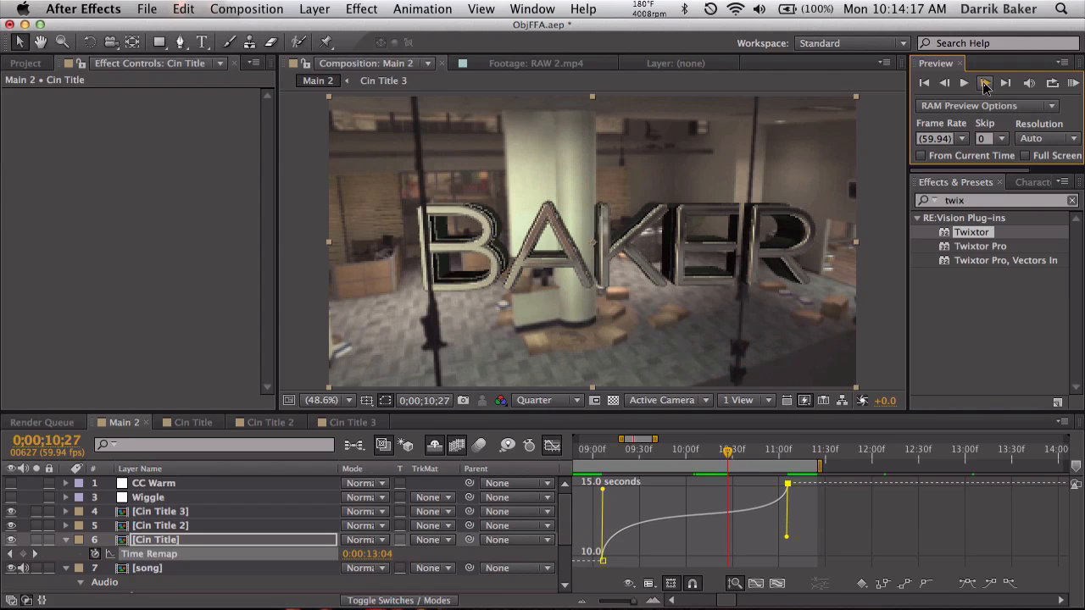
click(984, 84)
click(984, 84)
click(984, 84)
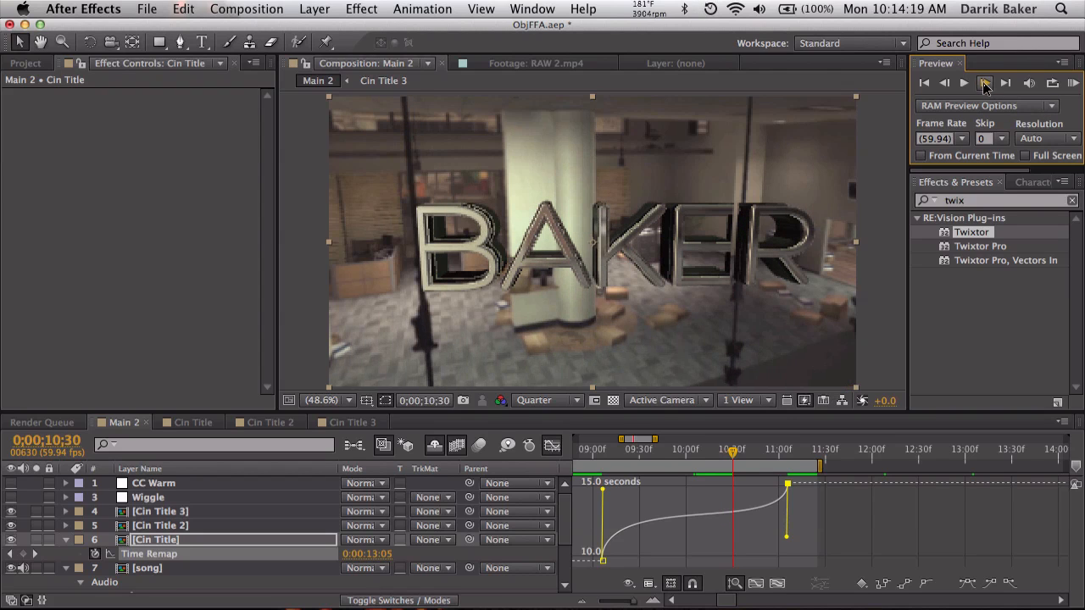
click(984, 84)
click(984, 84)
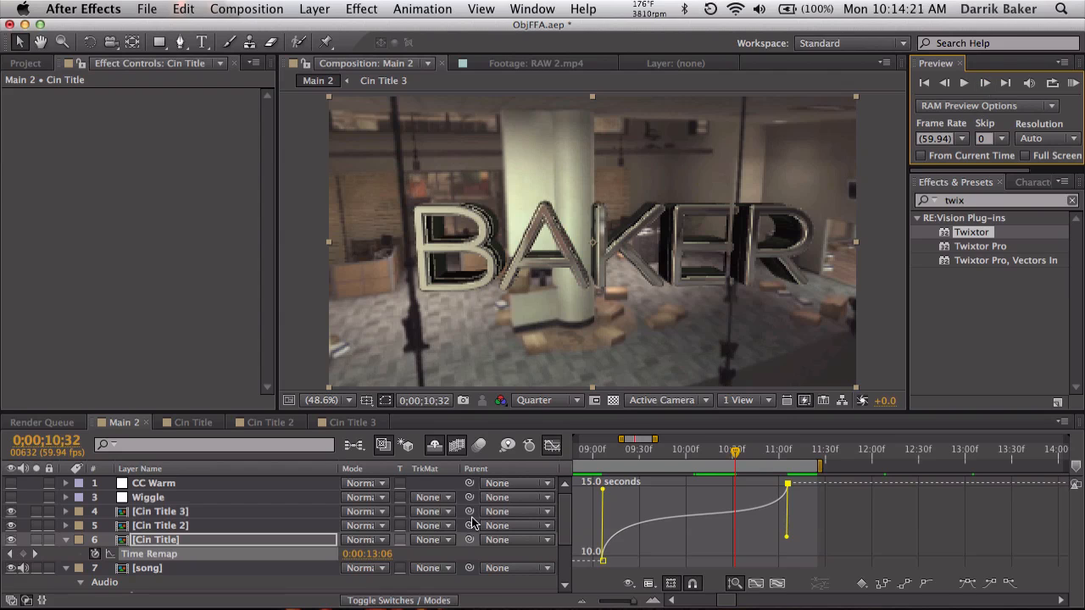
Step: Return to the layer bar view with a taller timeline and remove time remapping from the Cin Title layer
click(556, 445)
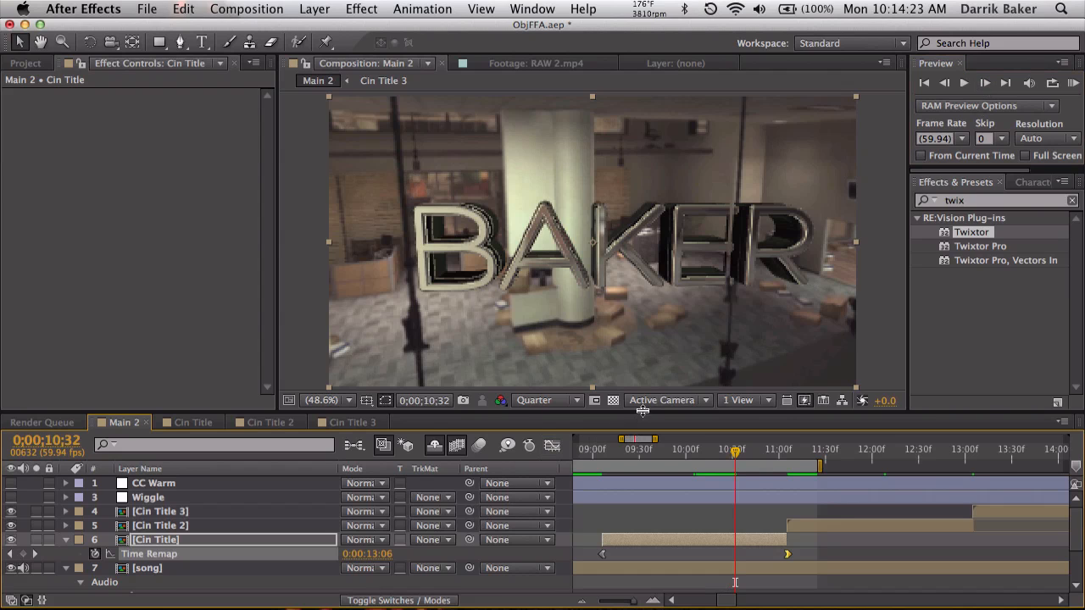
drag(642, 410, 643, 359)
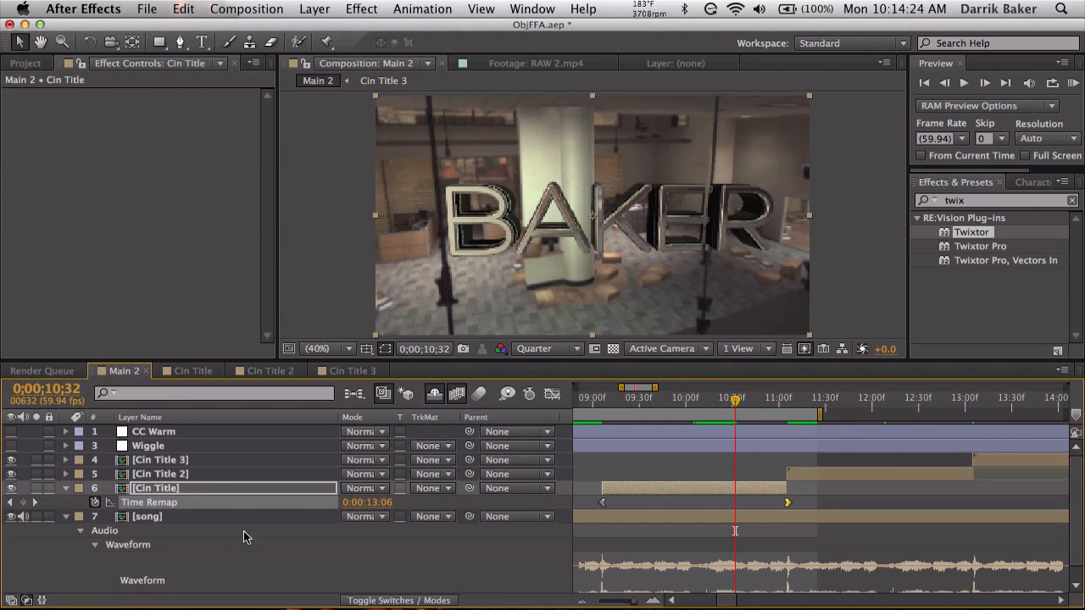
click(96, 504)
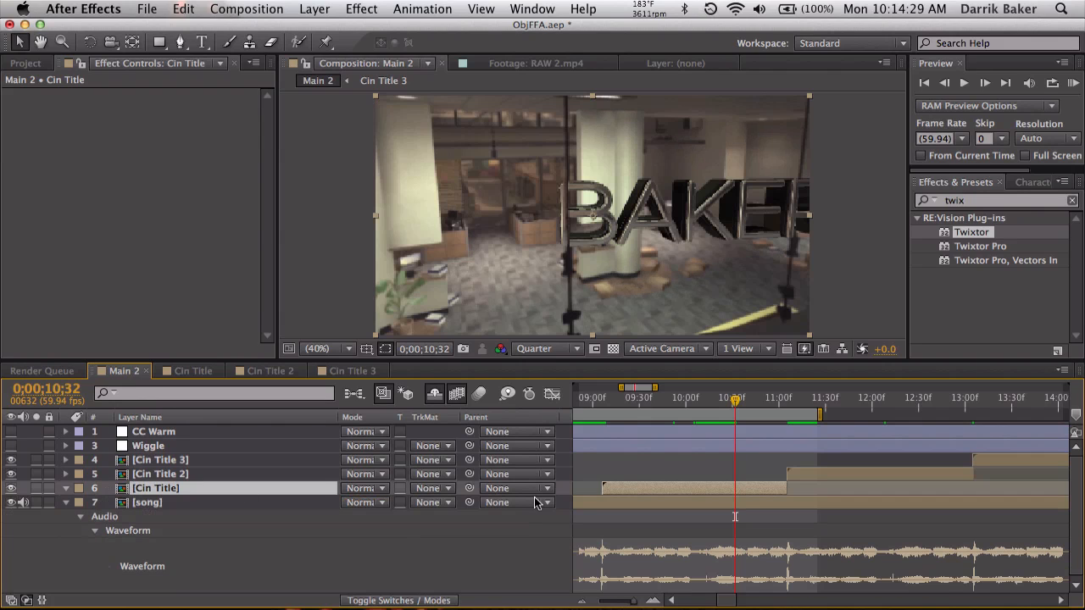
Step: Apply the Twixtor effect to the Cin Title layer and set its input frame rate to 30
key(minus)
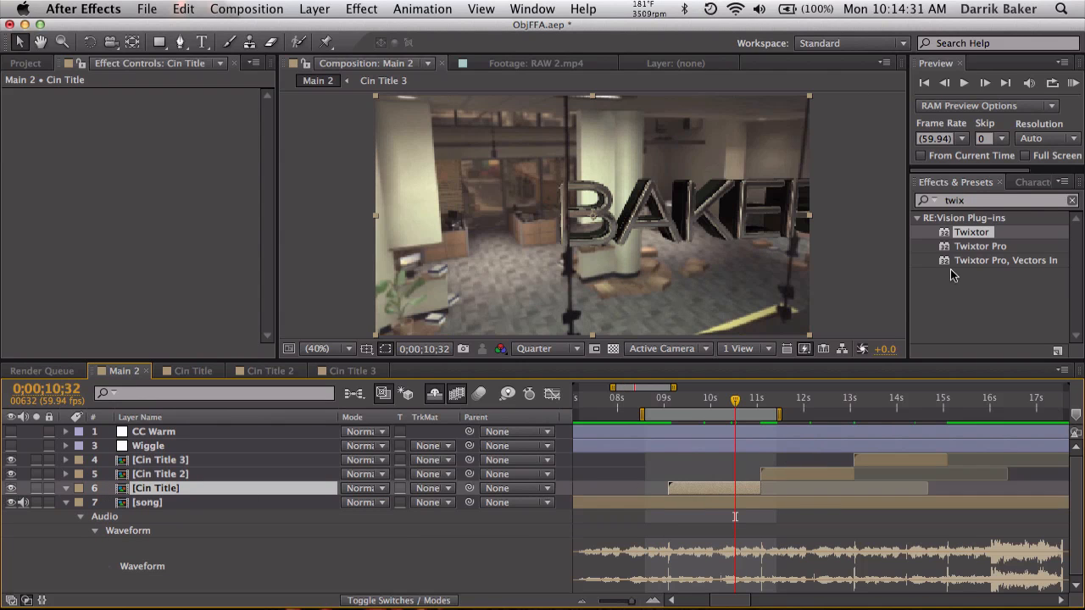
drag(977, 234, 699, 485)
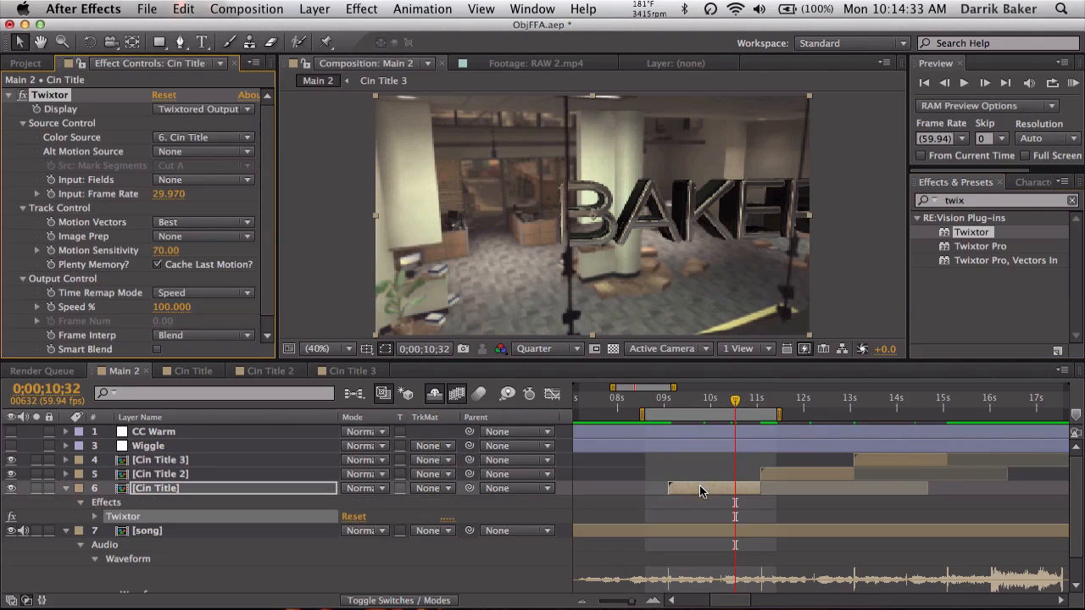
click(168, 195)
text(30)
key(Return)
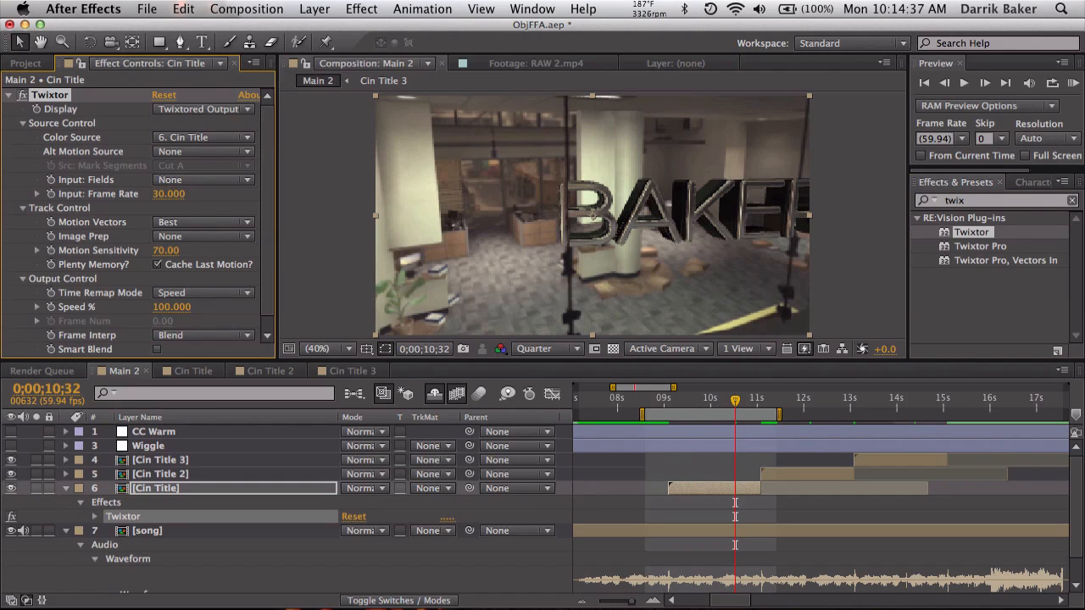
Step: Check the frame rate in Main 2's composition settings without changing it, and set Twixtor's Image Prep to Contrast/Edge Enhance
click(673, 518)
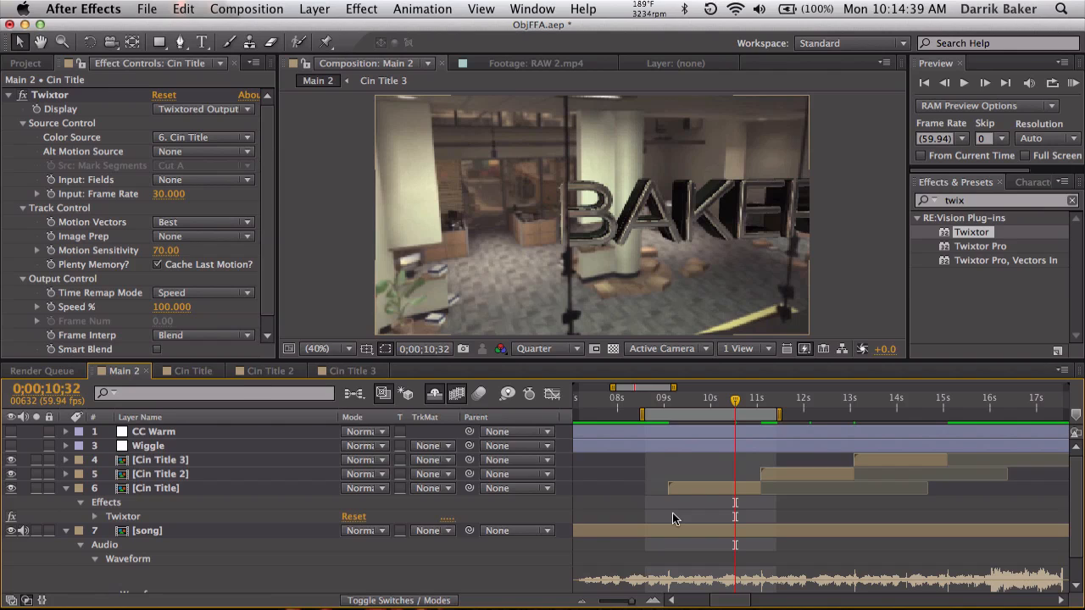
key(super+k)
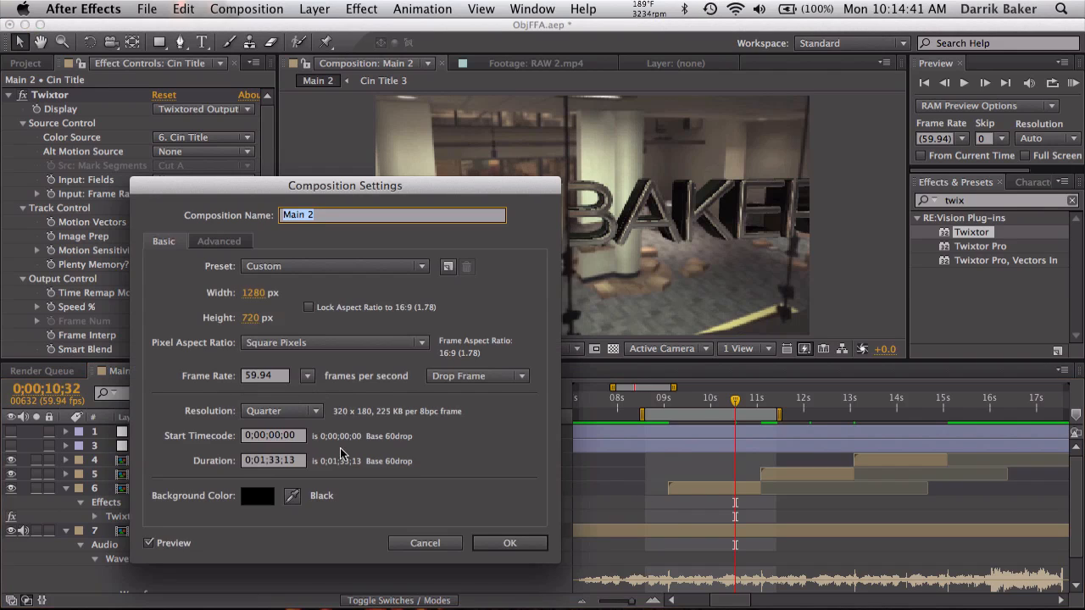
click(398, 544)
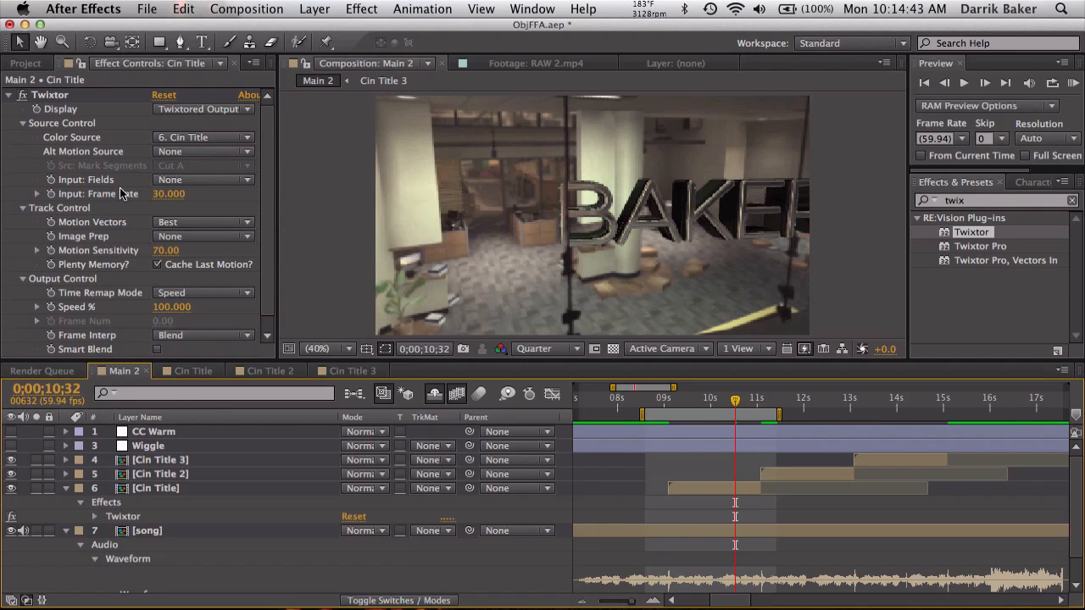
click(188, 239)
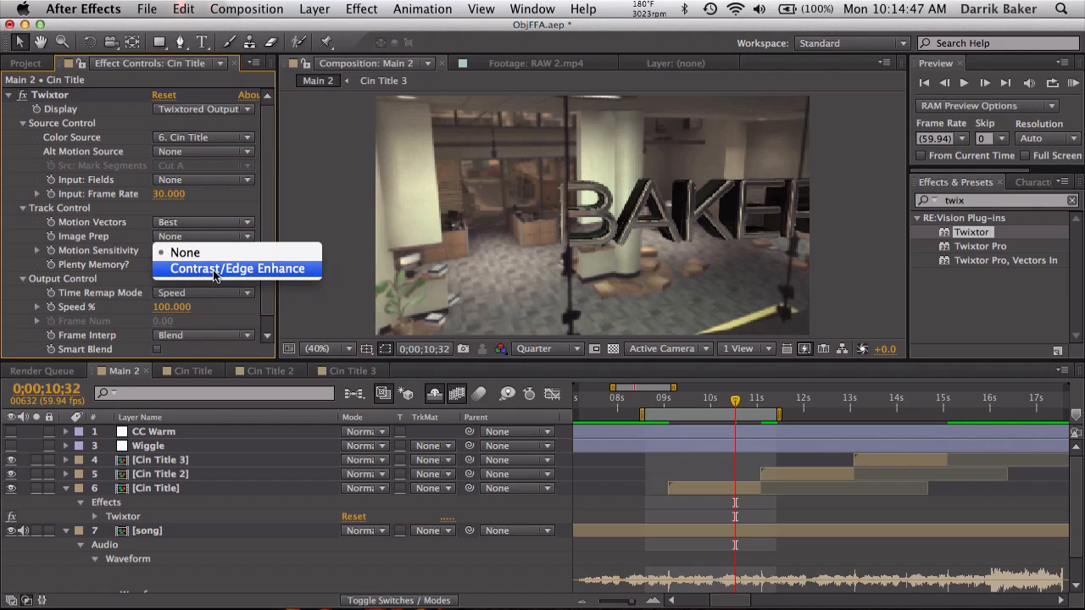
click(213, 273)
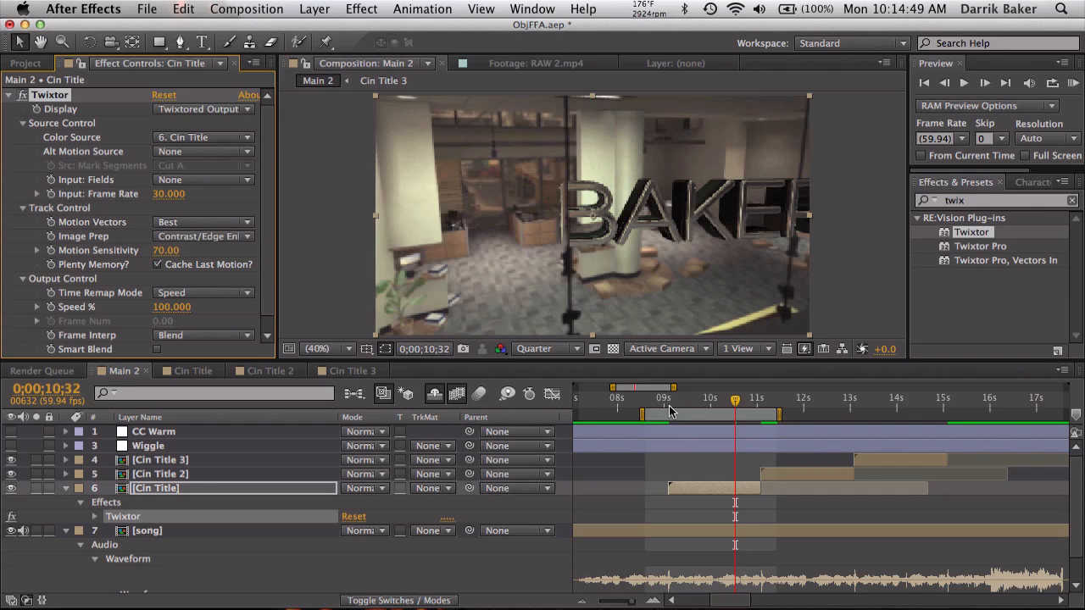
Step: Start keyframing Twixtor's Speed % at 0;00;09;06, where the Cin Title clip begins
click(669, 410)
key(=)
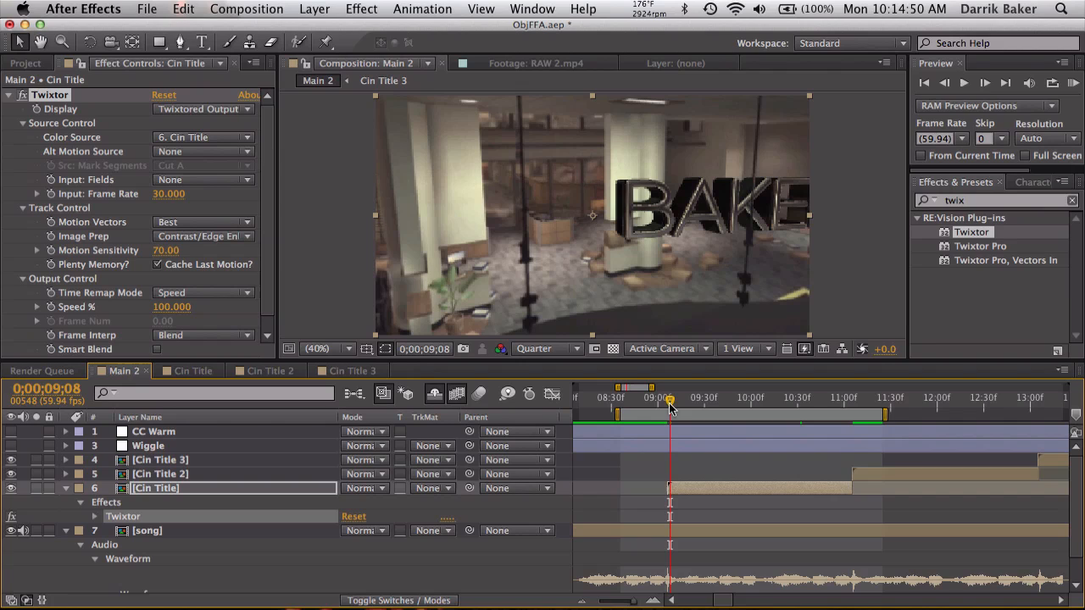
click(944, 82)
click(944, 82)
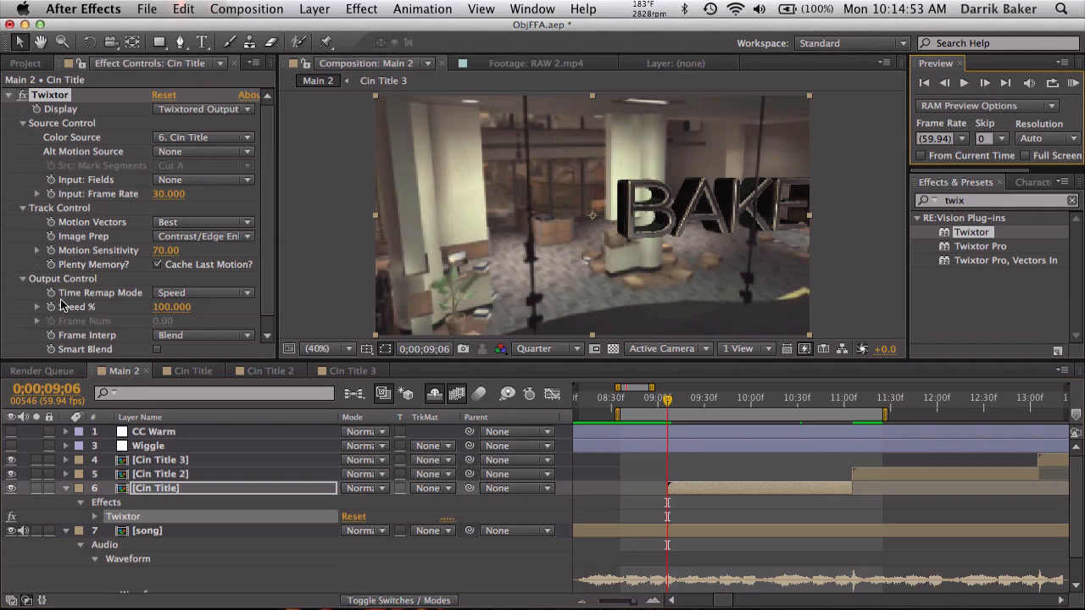
click(51, 307)
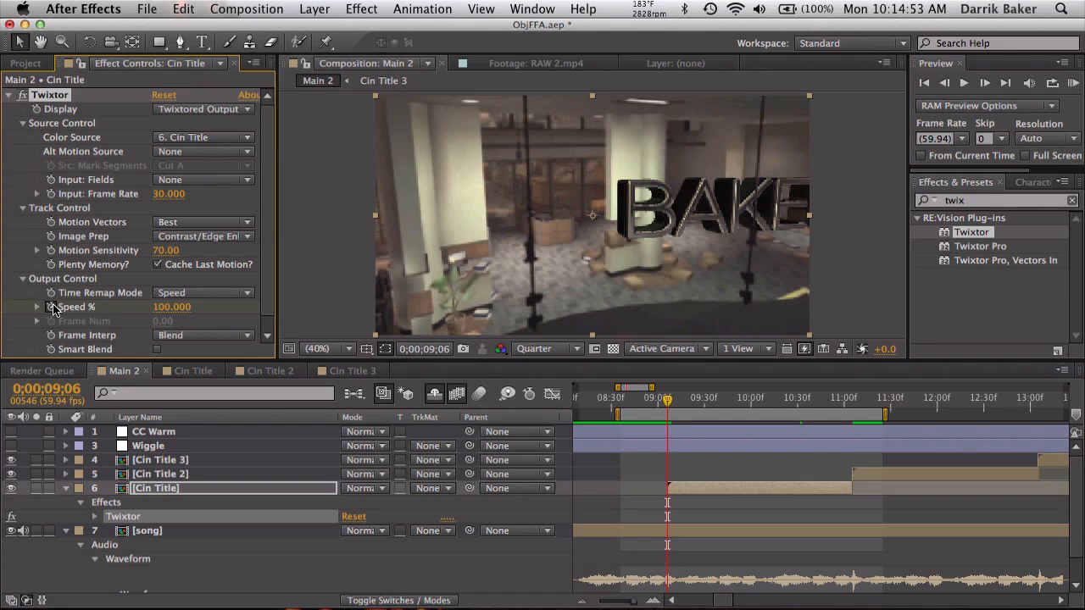
Step: Reveal the Cin Title keyframes and add Speed % keyframes at 0;00;10;04 and at the clip's last frame, 0;00;11;04
click(758, 401)
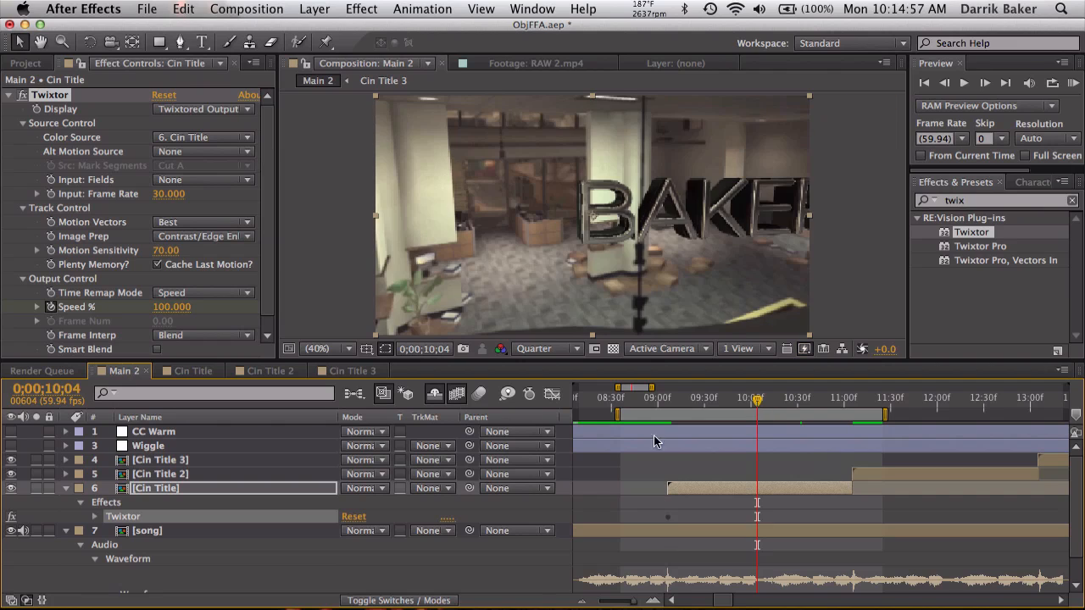
click(188, 488)
key(u)
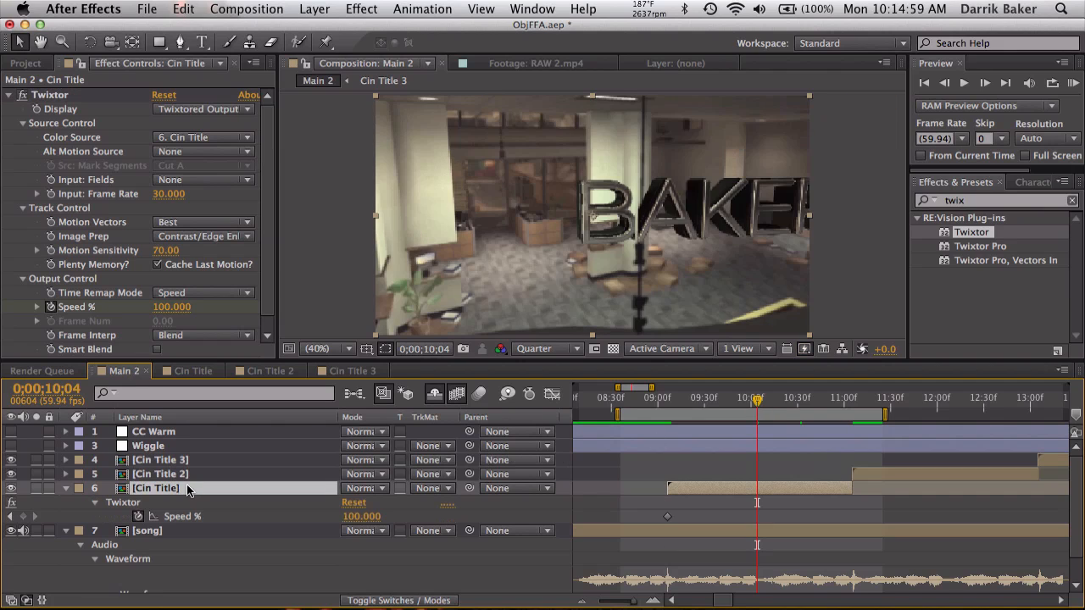
click(850, 401)
key(=)
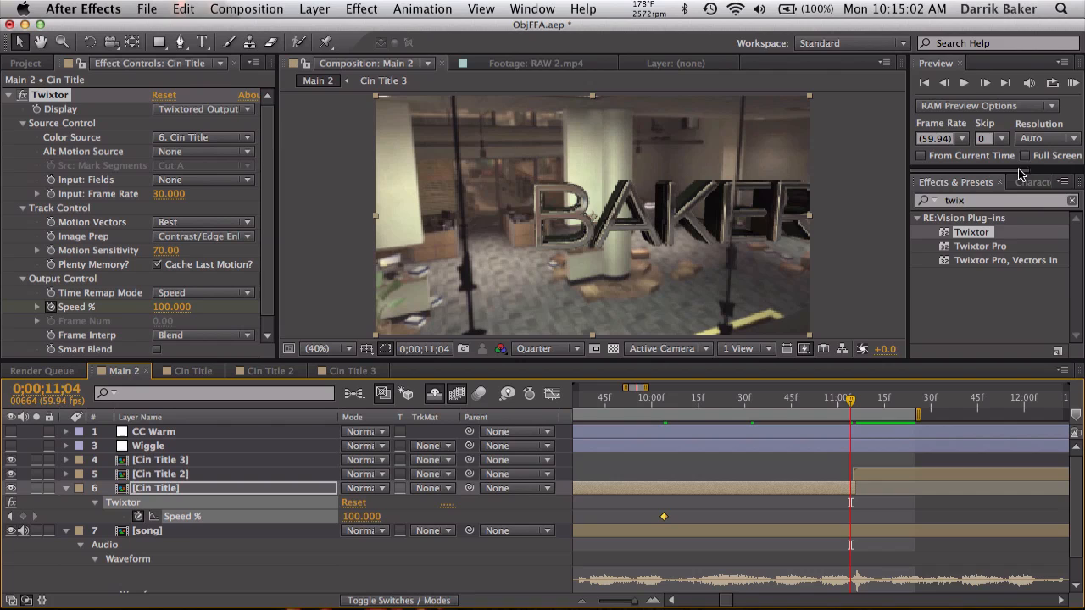
click(984, 82)
click(945, 82)
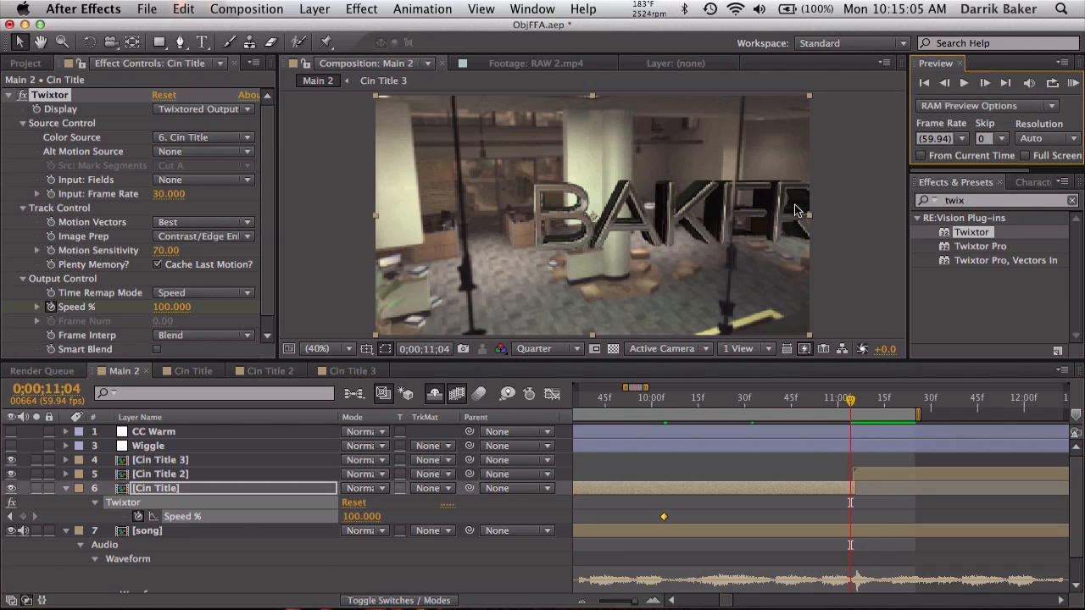
click(24, 517)
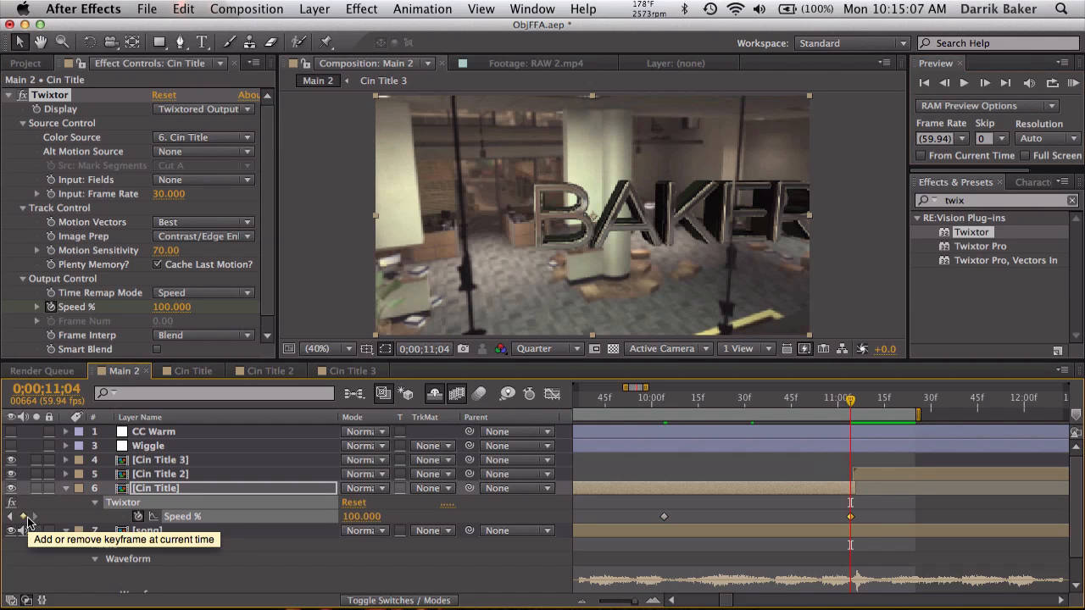
key(-)
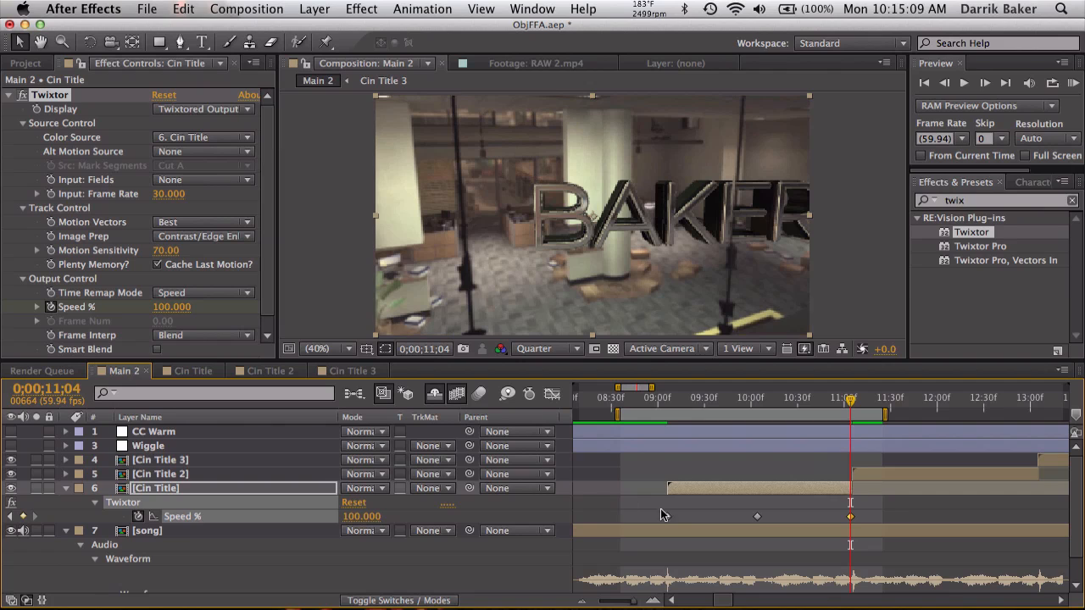
Step: Set the first and last Speed % keyframes of the Cin Title layer to 400
double_click(851, 517)
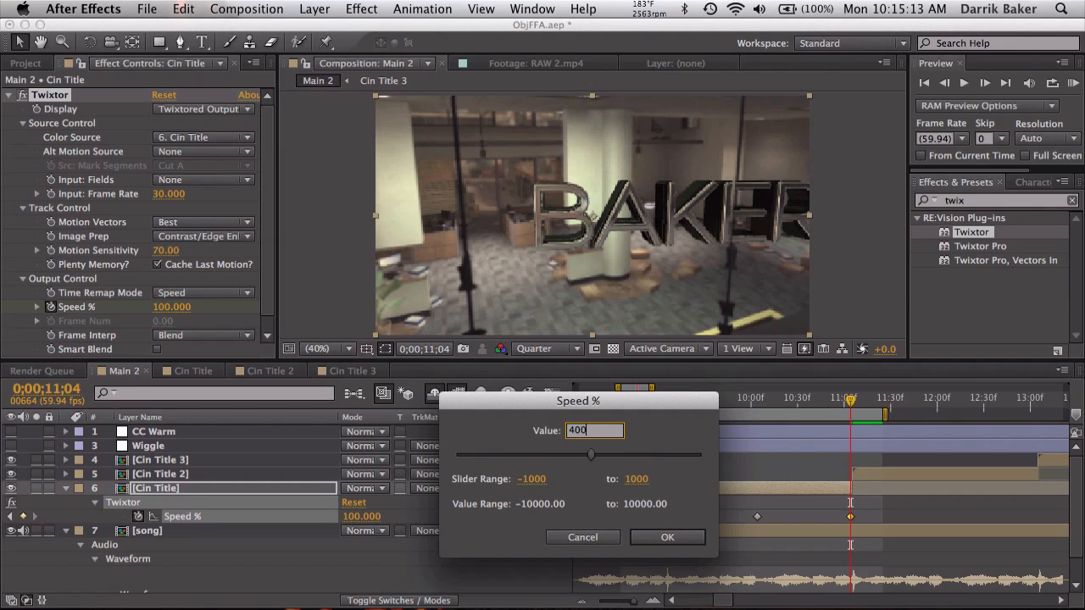
key(Return)
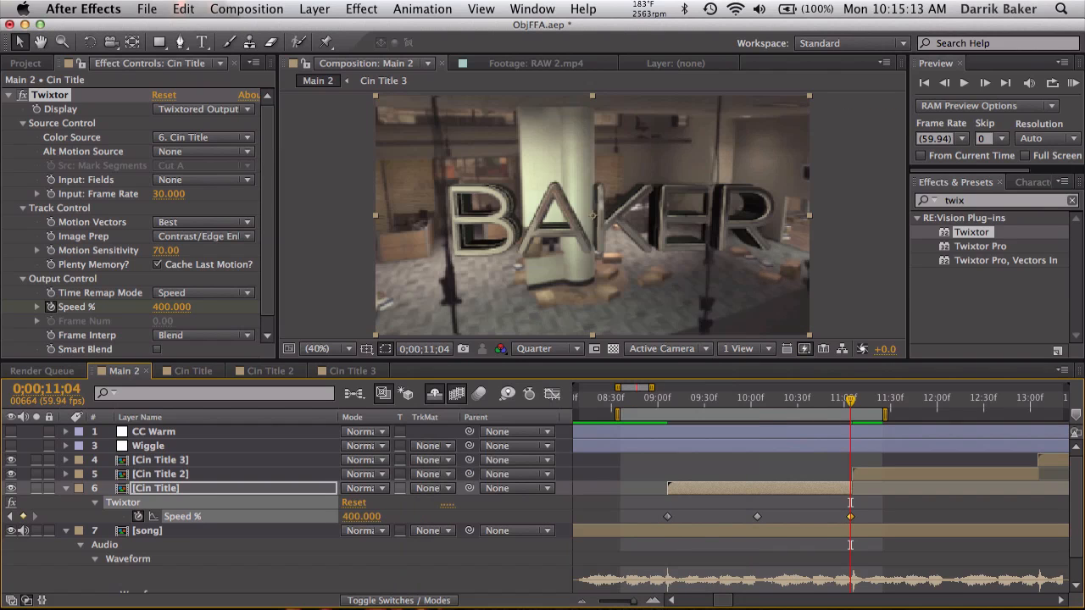
double_click(667, 517)
text(400)
key(Return)
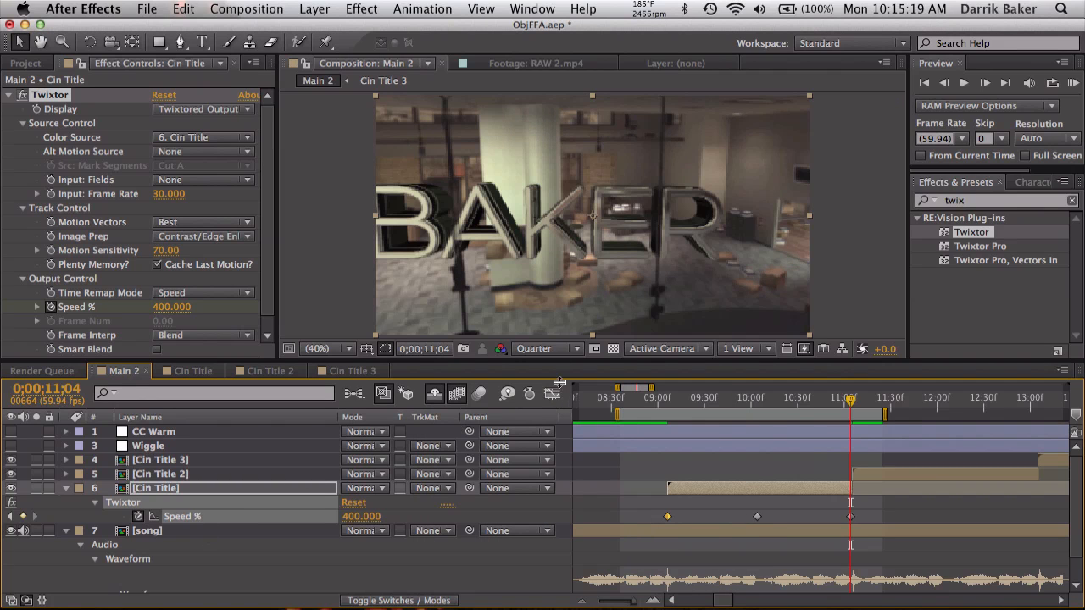
Step: Easy-ease the middle Speed % keyframe in the graph, lengthen both of its handles for a rounder dip, and return to the layer bar view
click(552, 395)
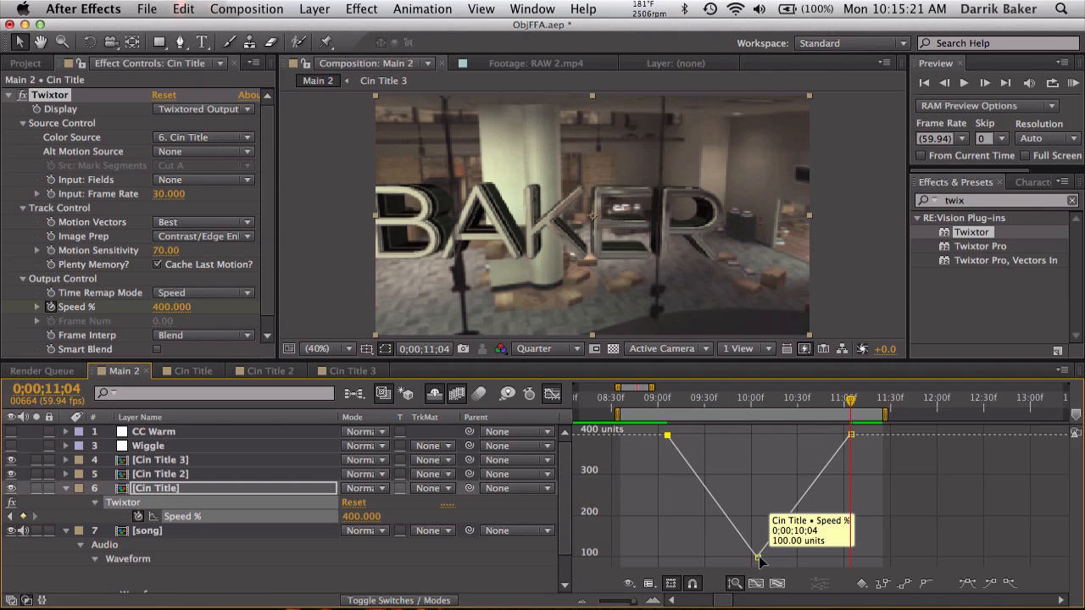
click(758, 556)
click(967, 583)
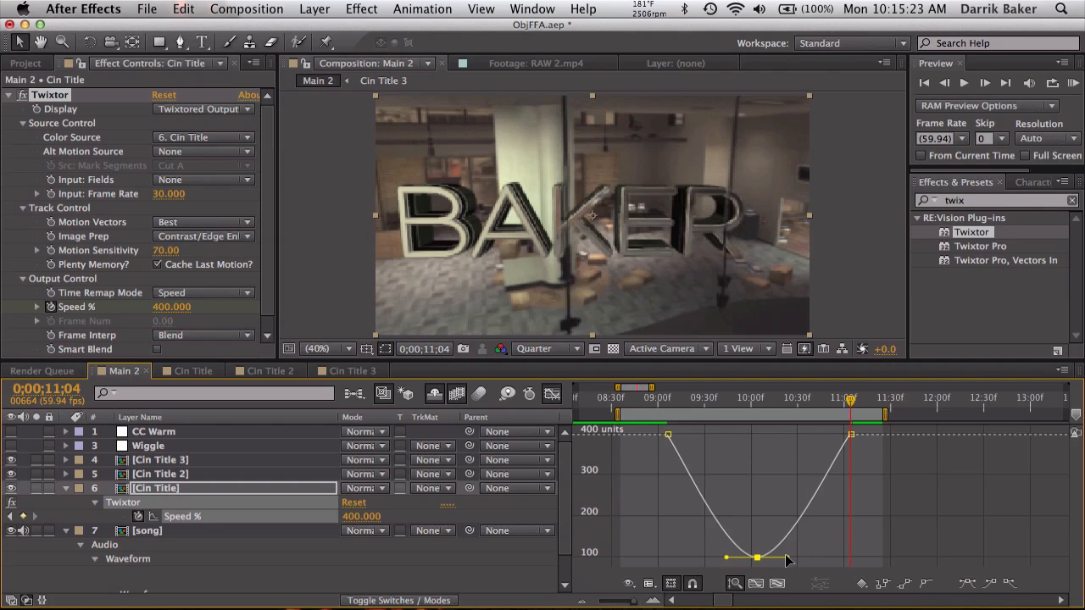
drag(790, 560, 811, 556)
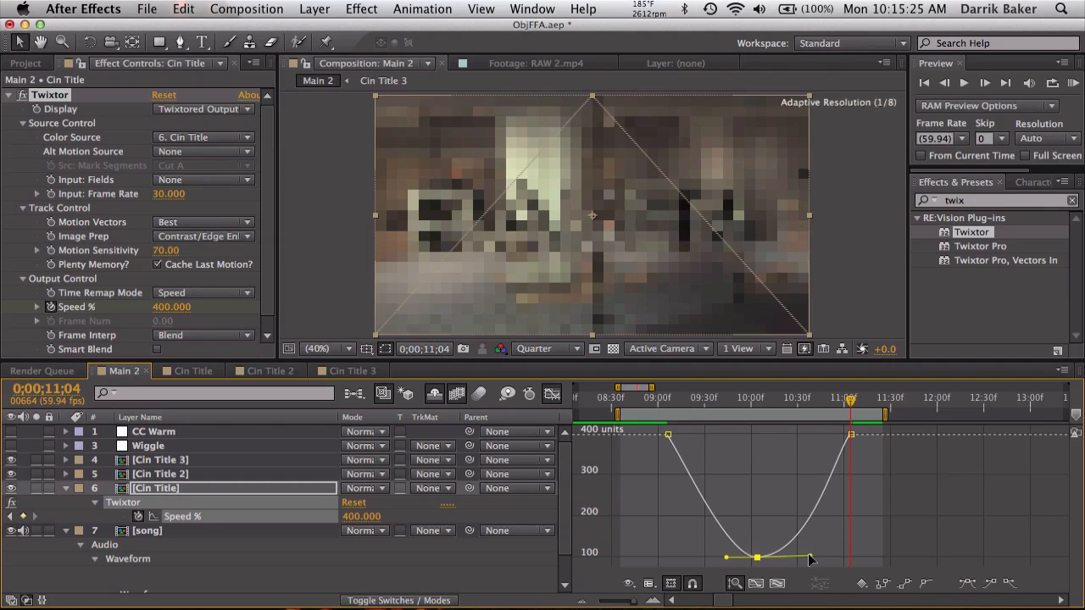
drag(726, 558, 707, 557)
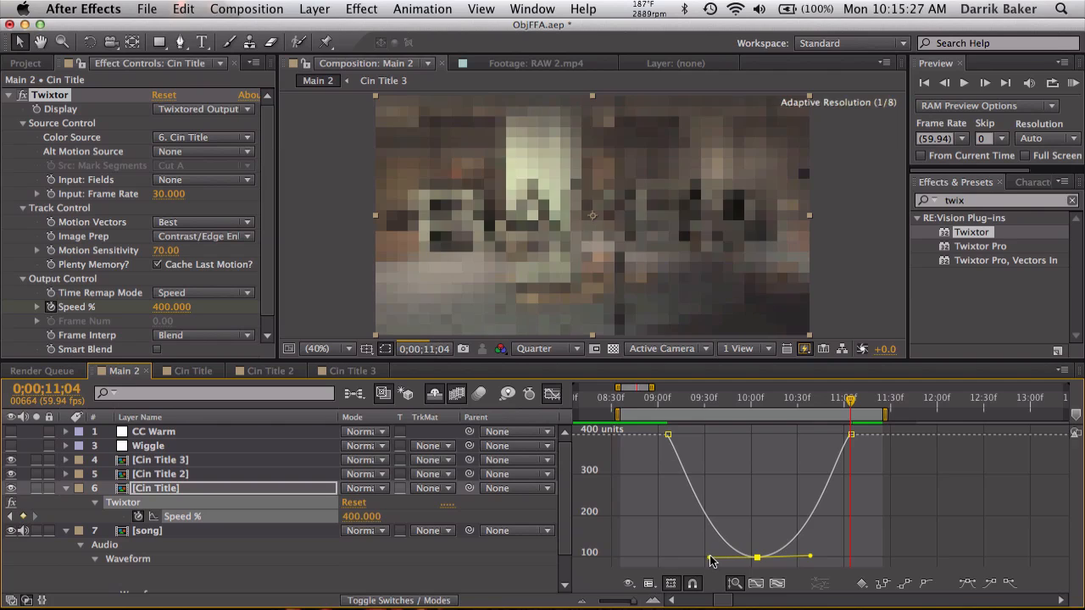
click(691, 584)
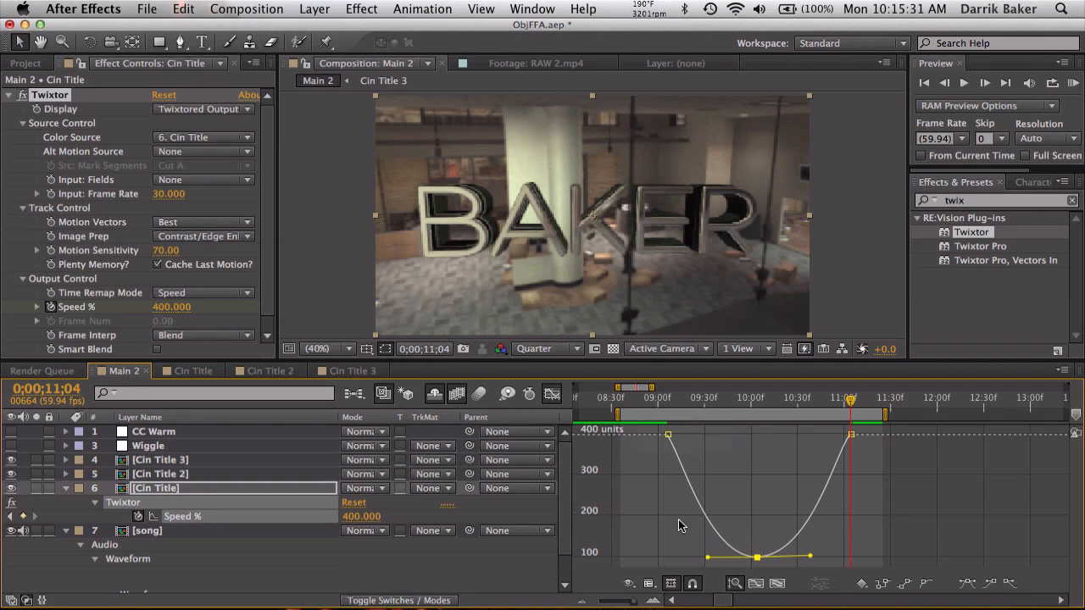
click(551, 395)
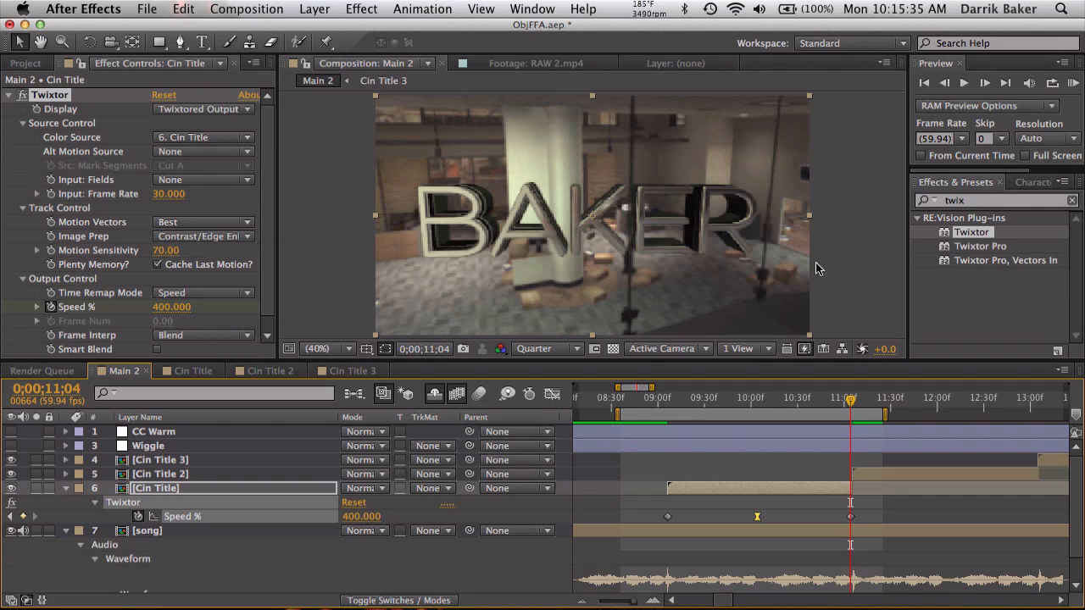
Step: Raise the first and last Speed % keyframes of the Cin Title layer to 500
double_click(851, 517)
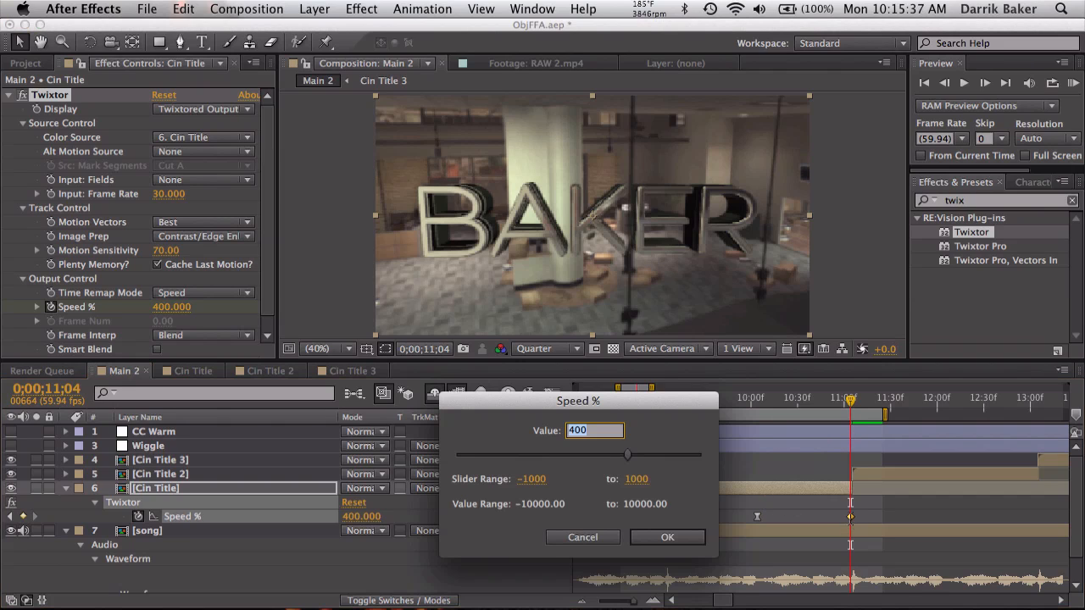
text(500)
key(Return)
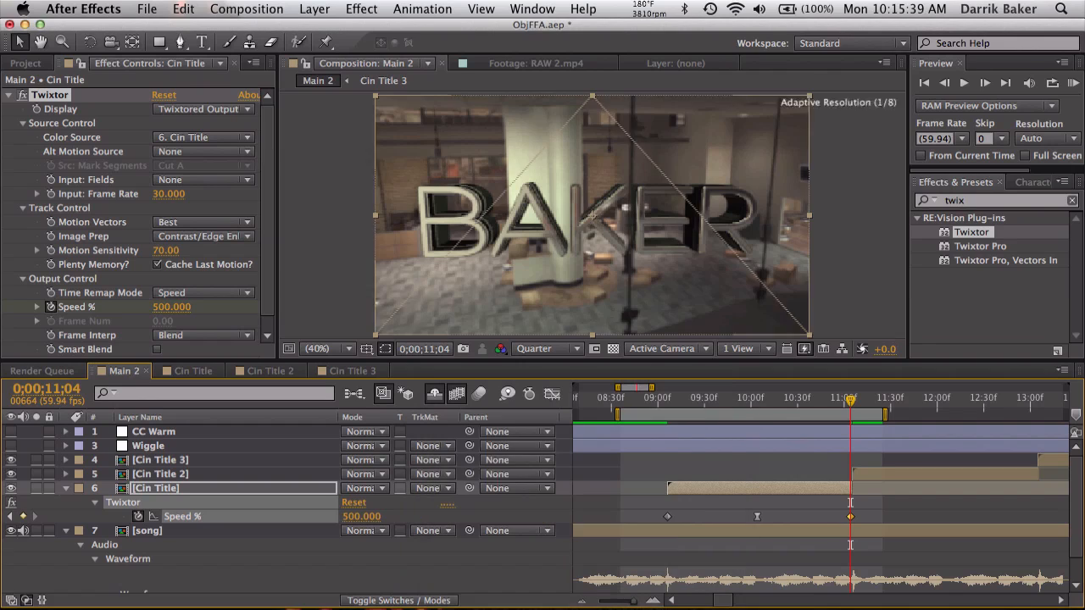
double_click(667, 517)
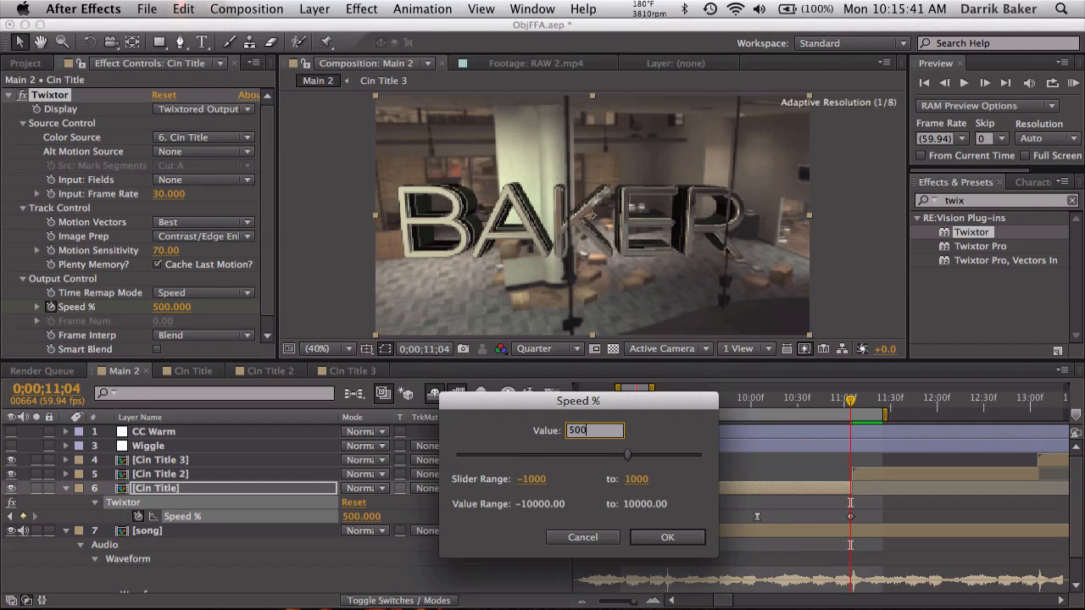
key(Return)
Step: Start the work area at 0;00;09;00 and run a RAM preview of the Cin Title speed ramp
click(657, 400)
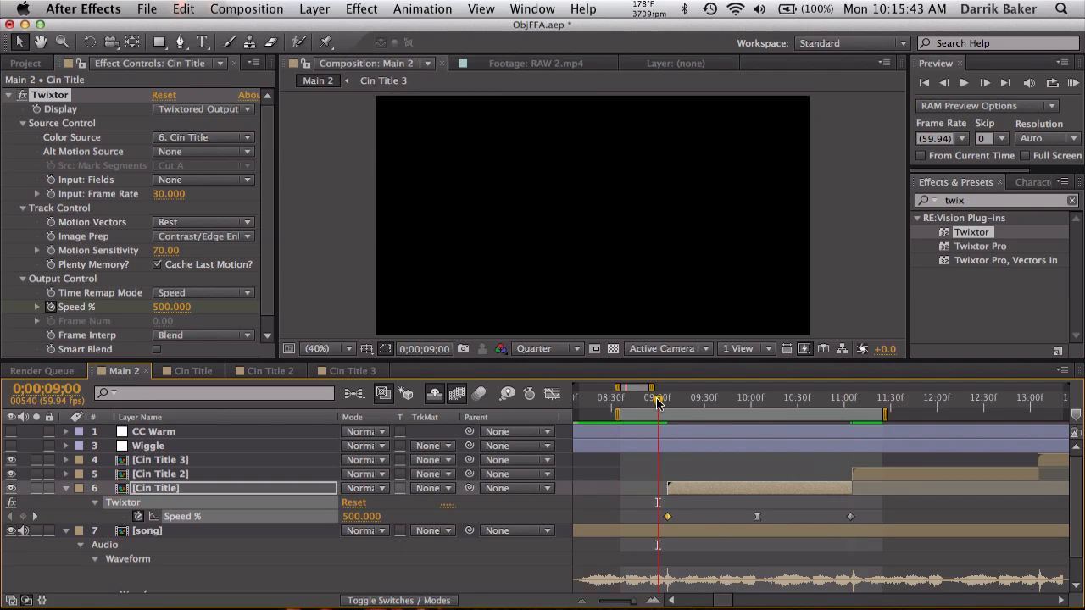
click(1073, 83)
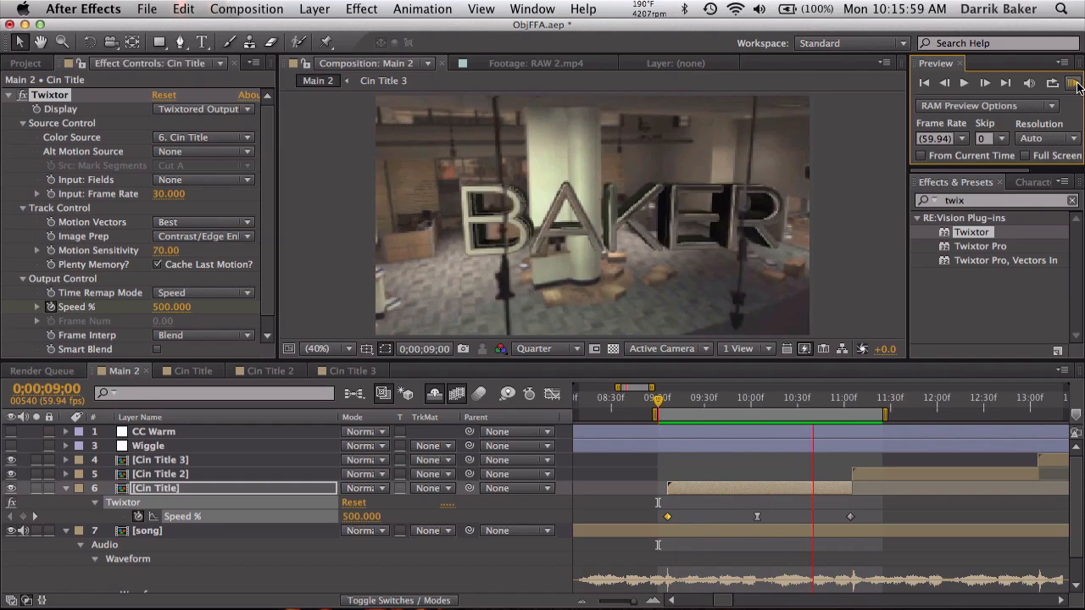
click(1075, 84)
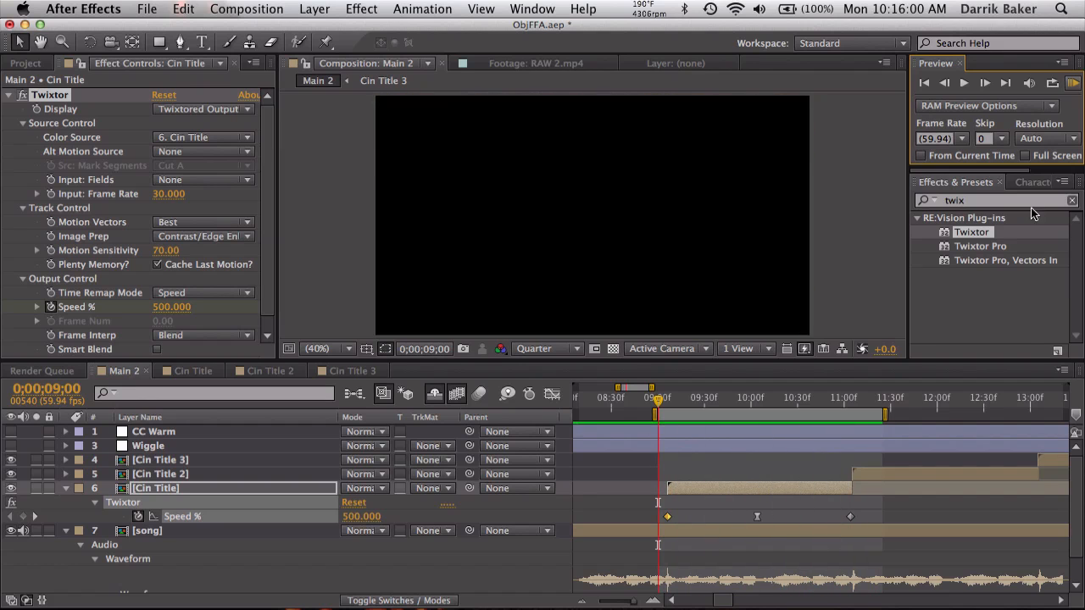
Step: Set the Speed % keyframes at the end and start of the Cin Title clip to 550
click(843, 401)
key(k)
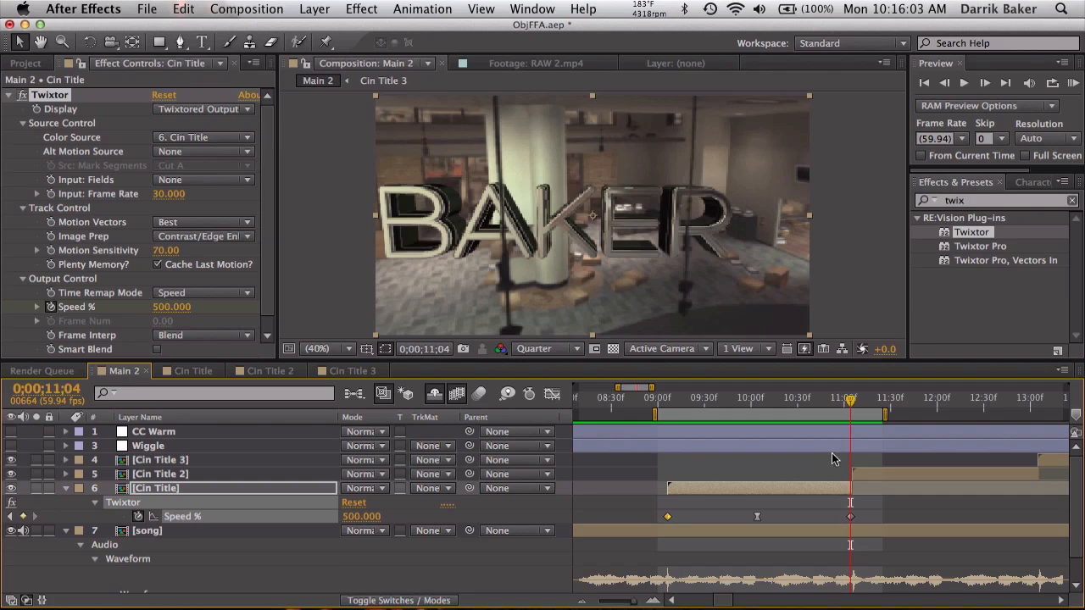
click(373, 517)
text(550)
key(Return)
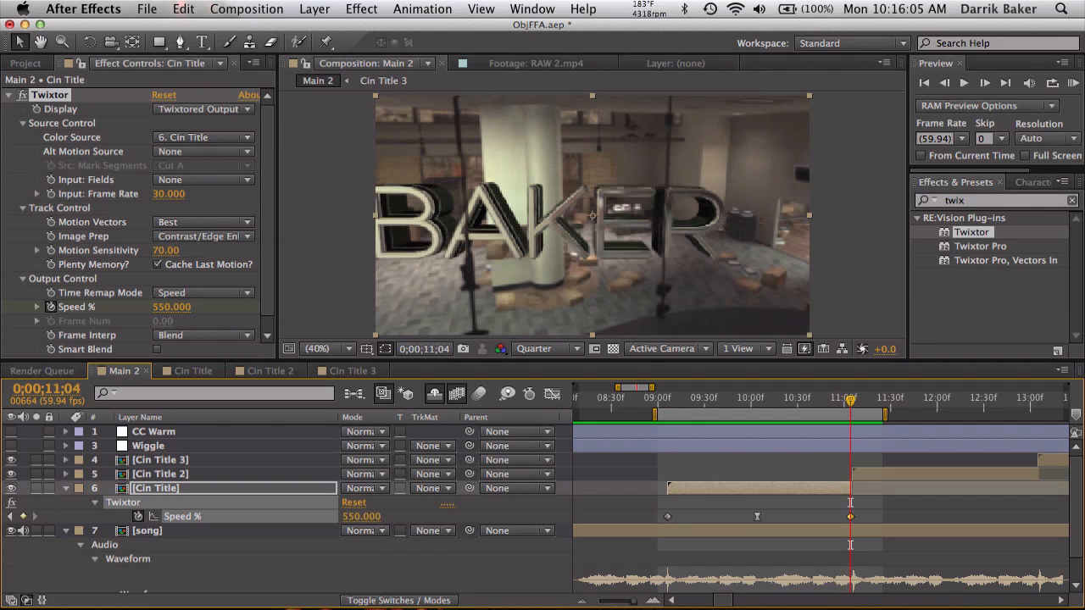
double_click(668, 517)
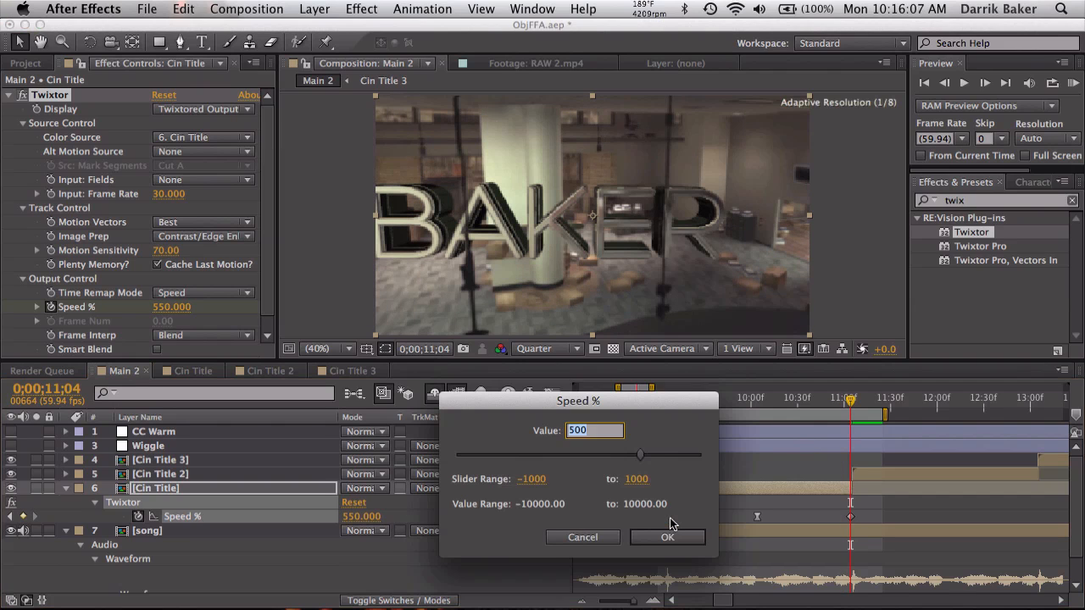
text(550)
key(Return)
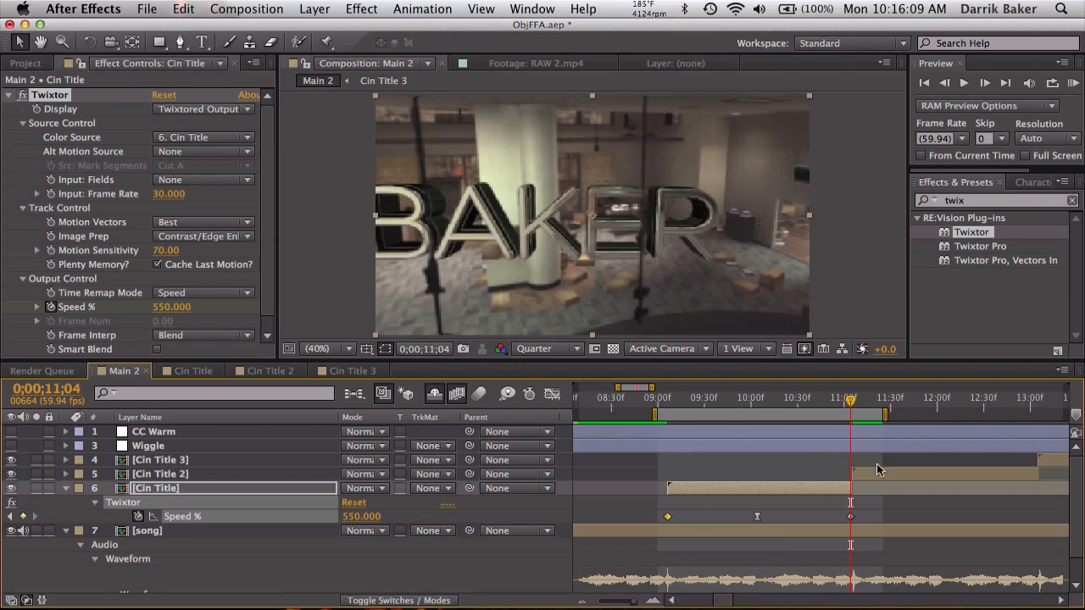
Step: Apply Twixtor to Cin Title 2 with a 30 fps input and Contrast/Edge Enhance, keyframe Speed % at 400, 100 and 400, and ease the middle
click(160, 474)
double_click(971, 231)
click(138, 500)
click(639, 397)
click(552, 393)
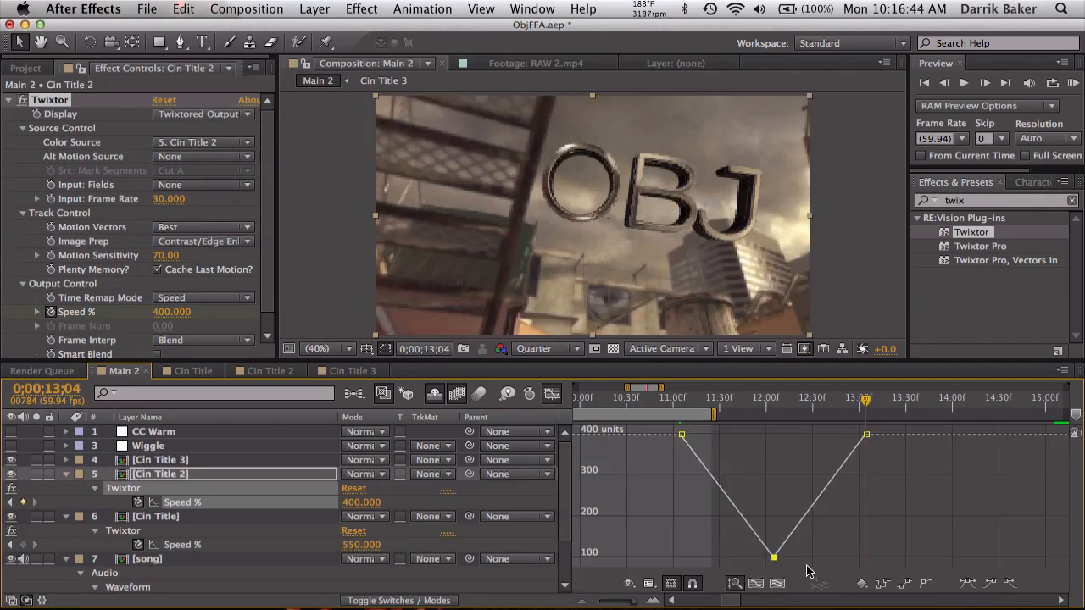
click(552, 393)
Step: Give the Cin Title 3 layer a Twixtor speed ramp with an eased middle keyframe and Speed % 800 at the clip's start and end
click(161, 460)
click(892, 398)
click(23, 489)
click(984, 397)
click(361, 489)
text(800)
double_click(798, 489)
text(800)
key(Return)
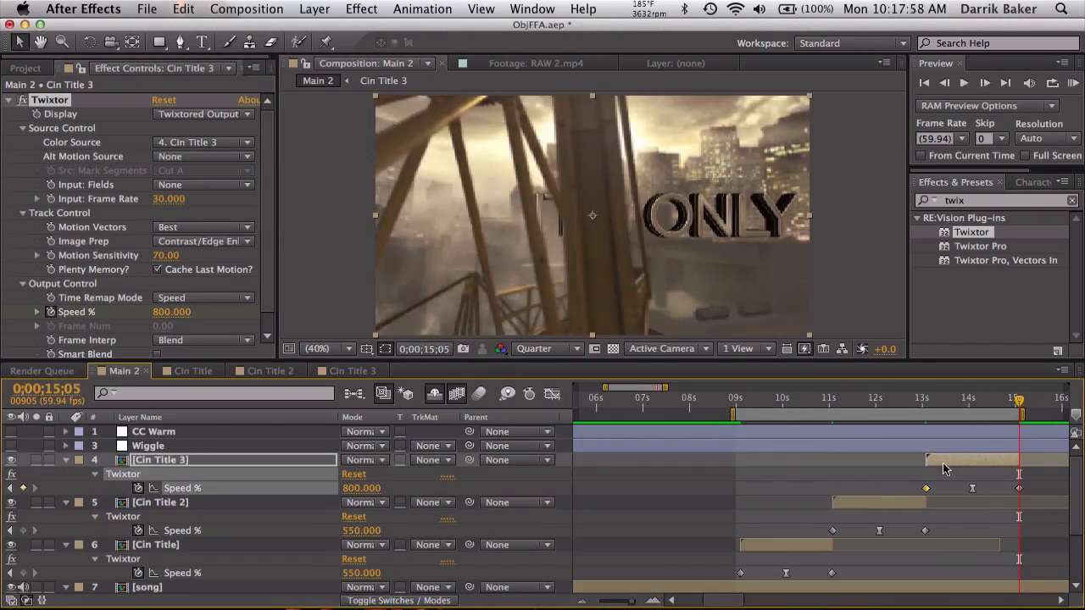
Step: RAM-preview the ramps and set the first and last Speed % keyframes of Cin Title 3 to 900
click(1072, 83)
key(=)
click(361, 488)
text(1000)
double_click(833, 489)
text(900)
key(Return)
Step: Play a RAM preview of the three ramped title clips and scrub through them from about 0;00;09;00 to 0;00;14;33
click(1073, 83)
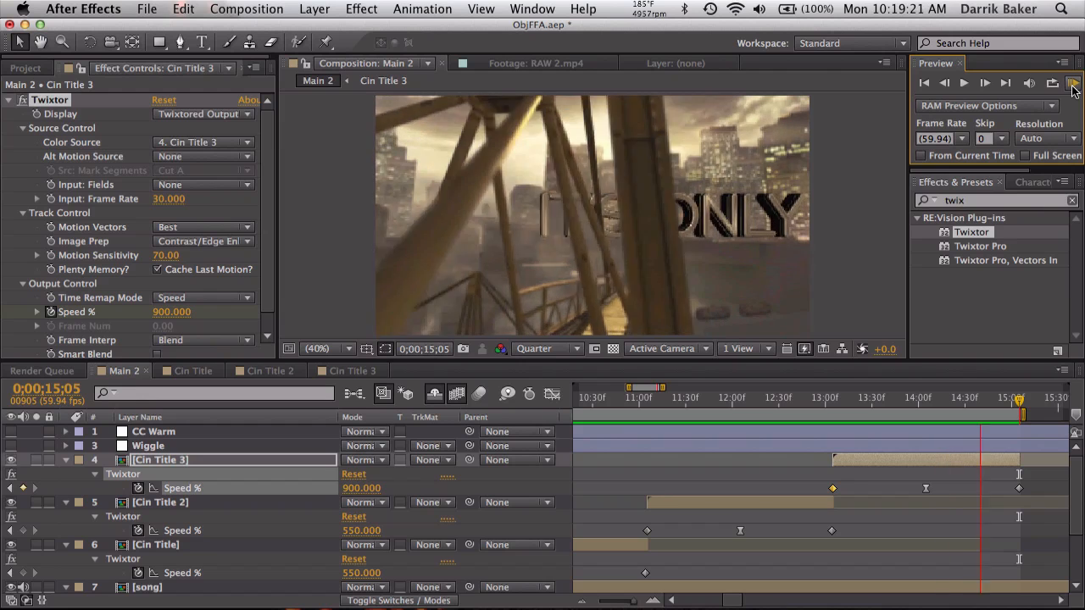
key(space)
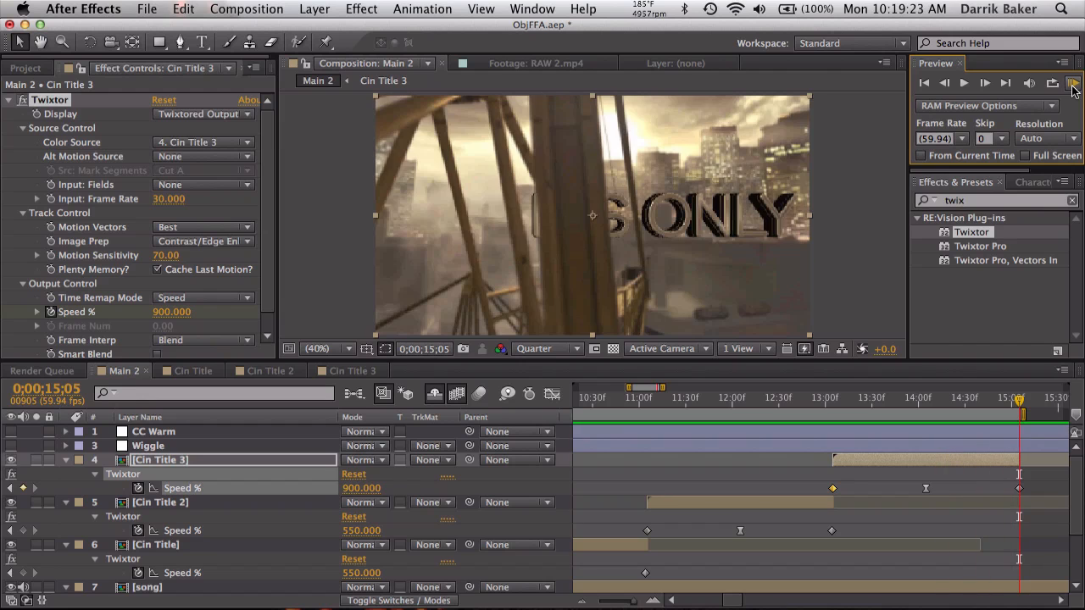
key(minus)
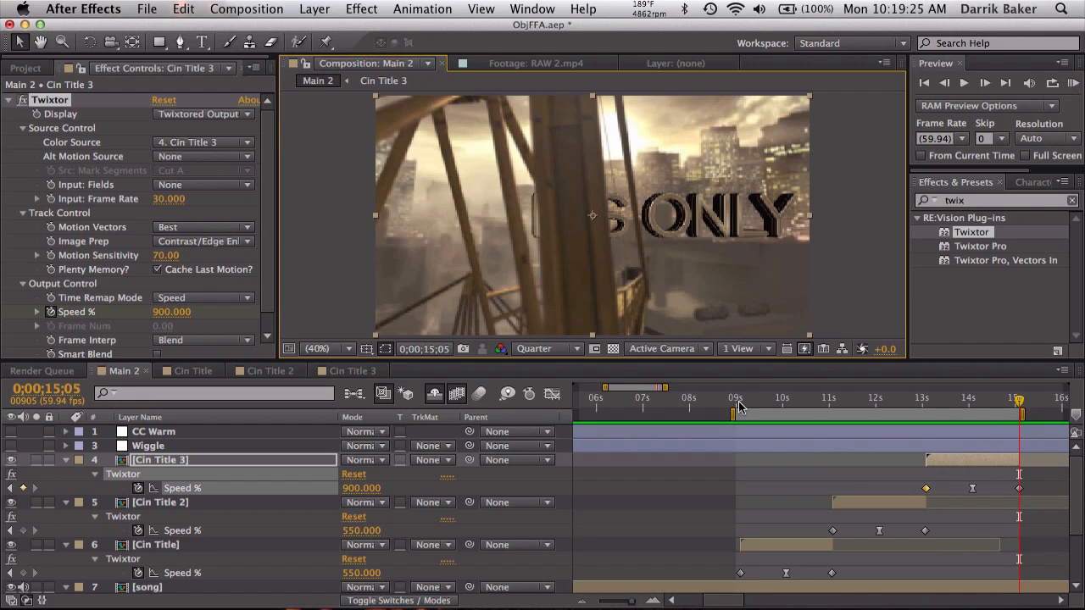
drag(738, 407, 994, 415)
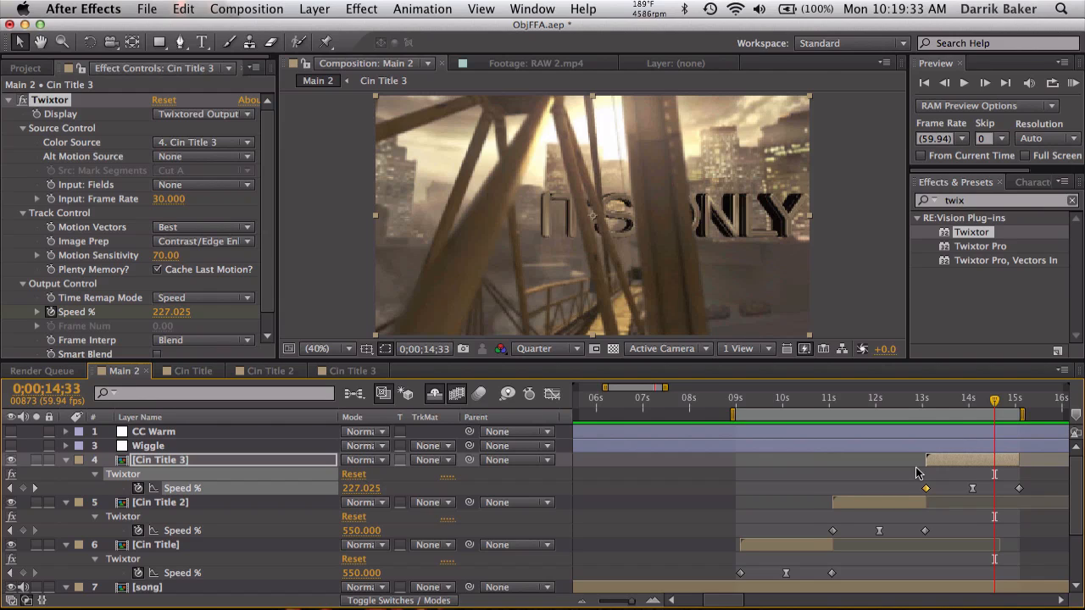
scroll(915, 473, right, 2)
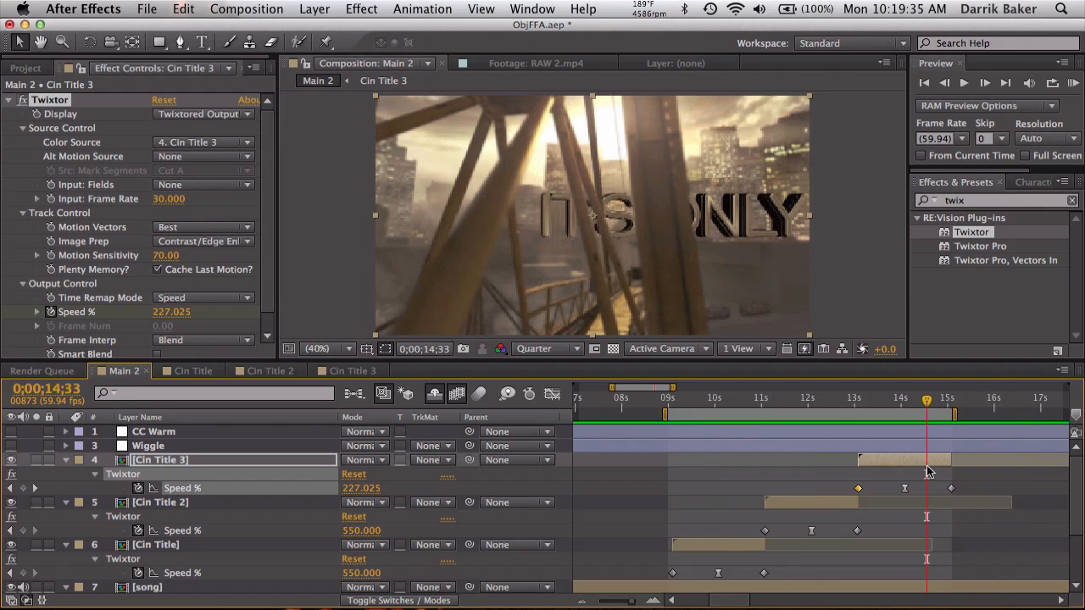
Step: Add a new adjustment layer, place it directly below the Wiggle layer and rename it Pan Crop
click(873, 398)
drag(873, 400, 700, 404)
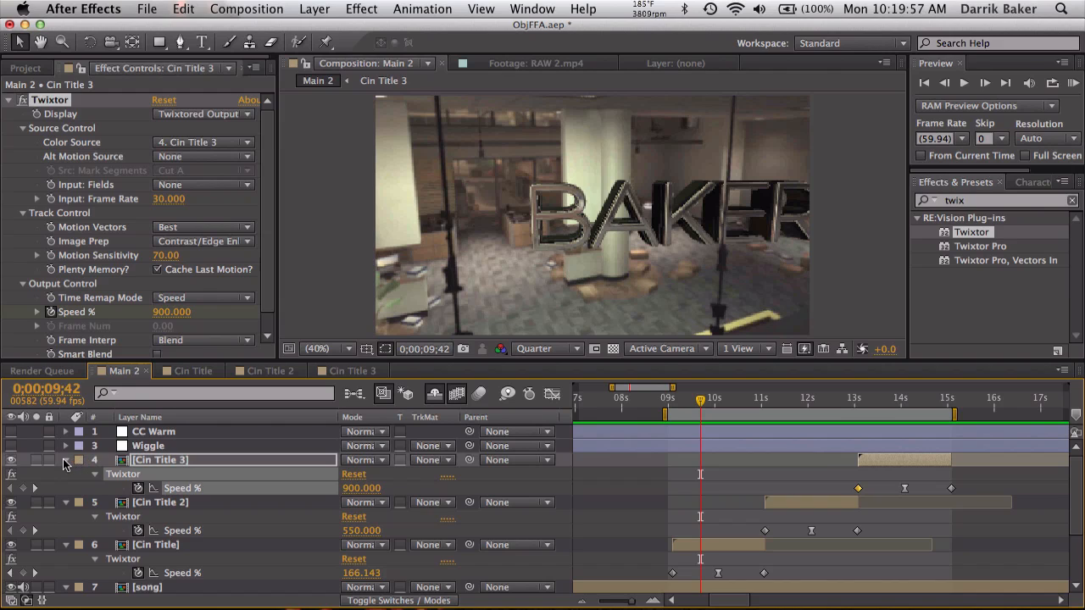
click(313, 9)
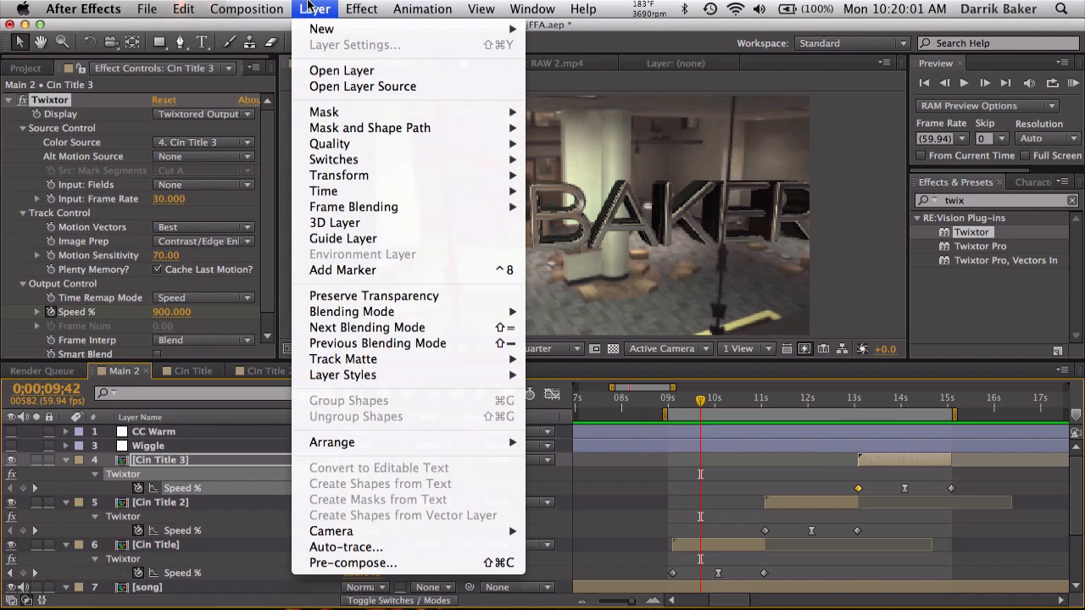
mouse_move(316, 32)
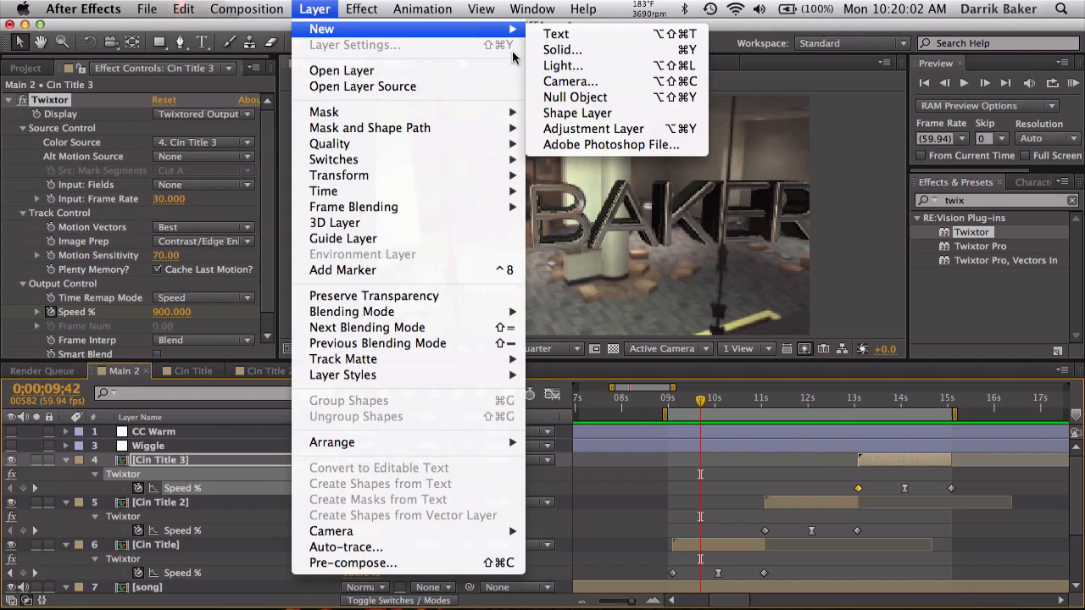
click(551, 129)
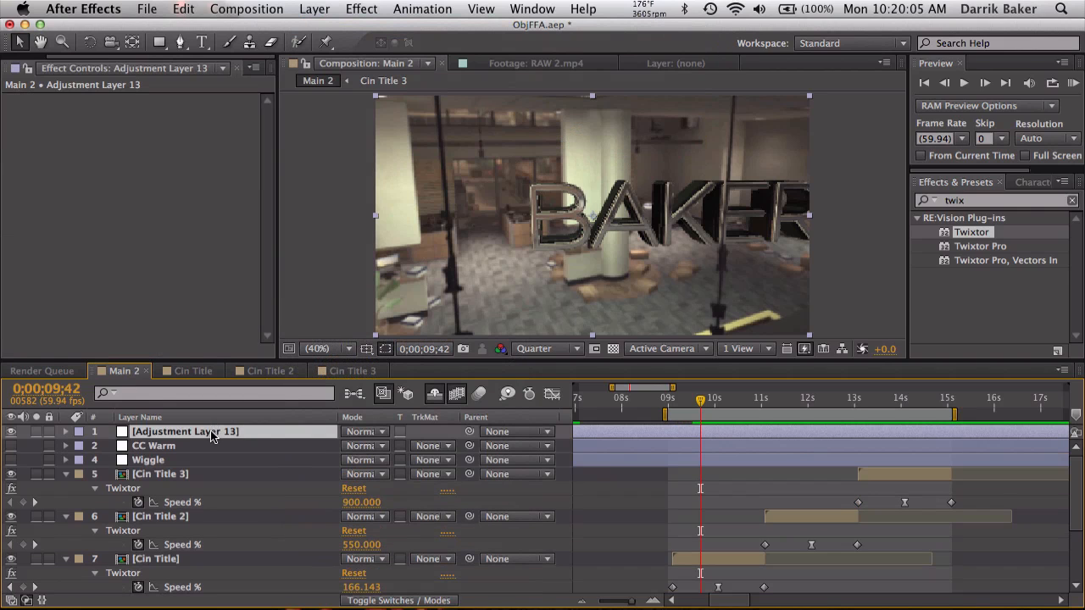
drag(212, 432, 209, 471)
key(Return)
text(Pa)
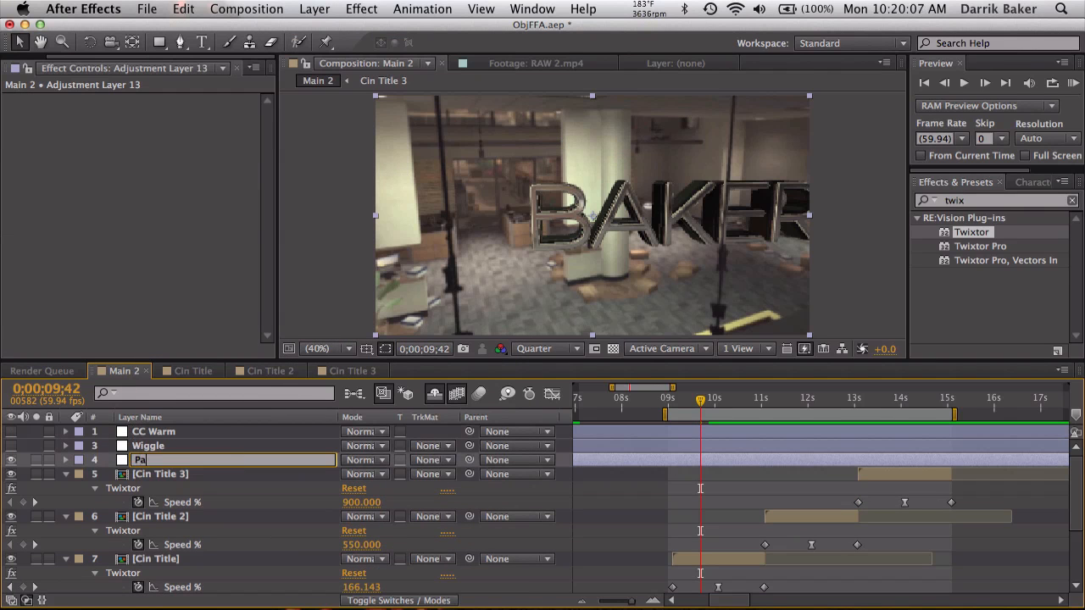
text(n Crop)
key(Return)
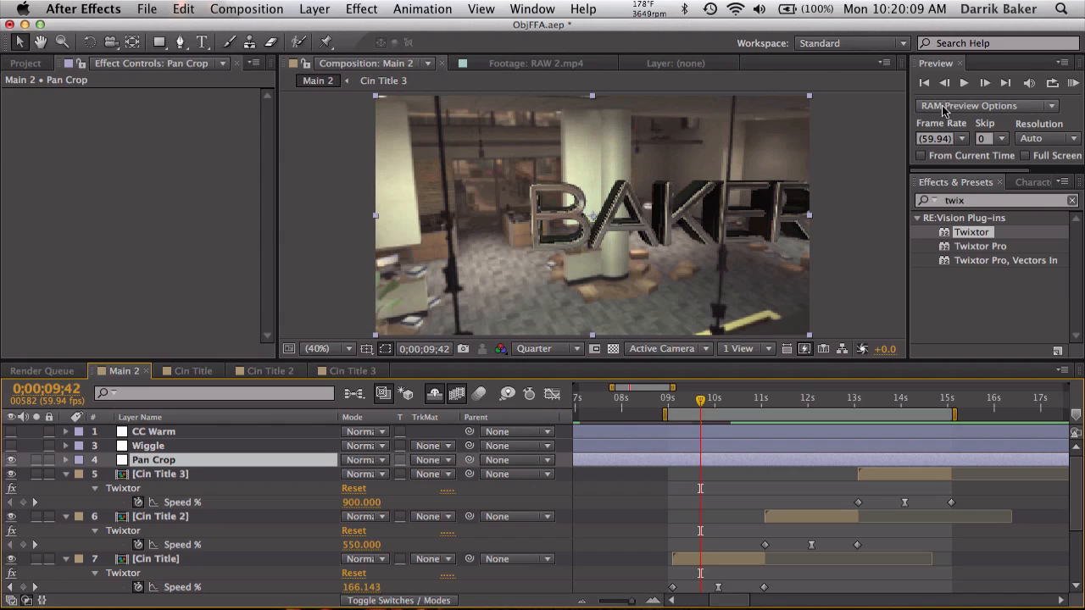
Step: Find the Distort effect Transform and apply it to the Pan Crop layer
drag(986, 200, 716, 191)
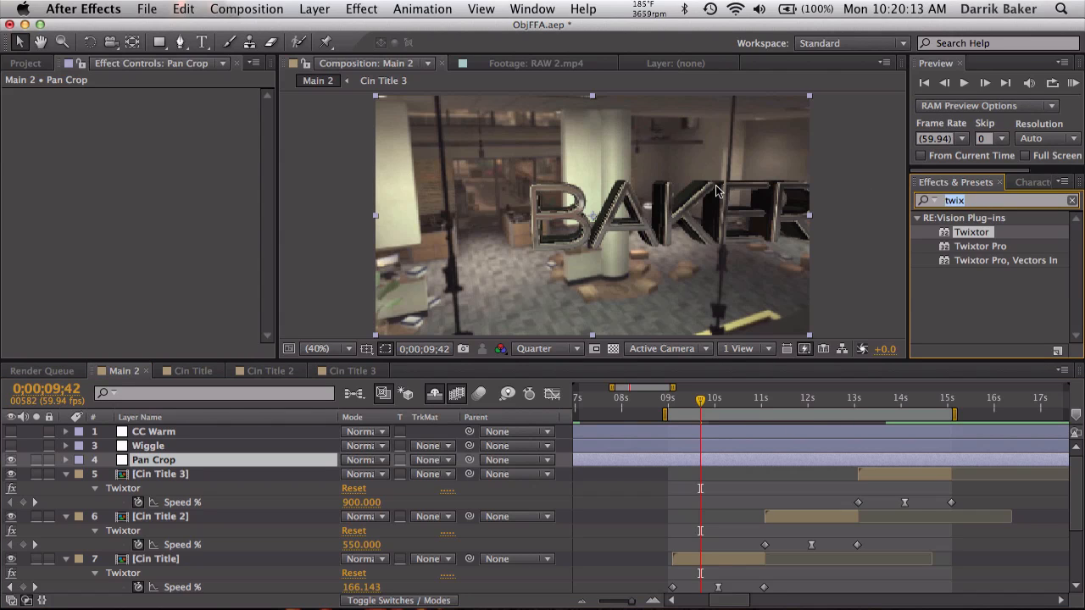
text(transf)
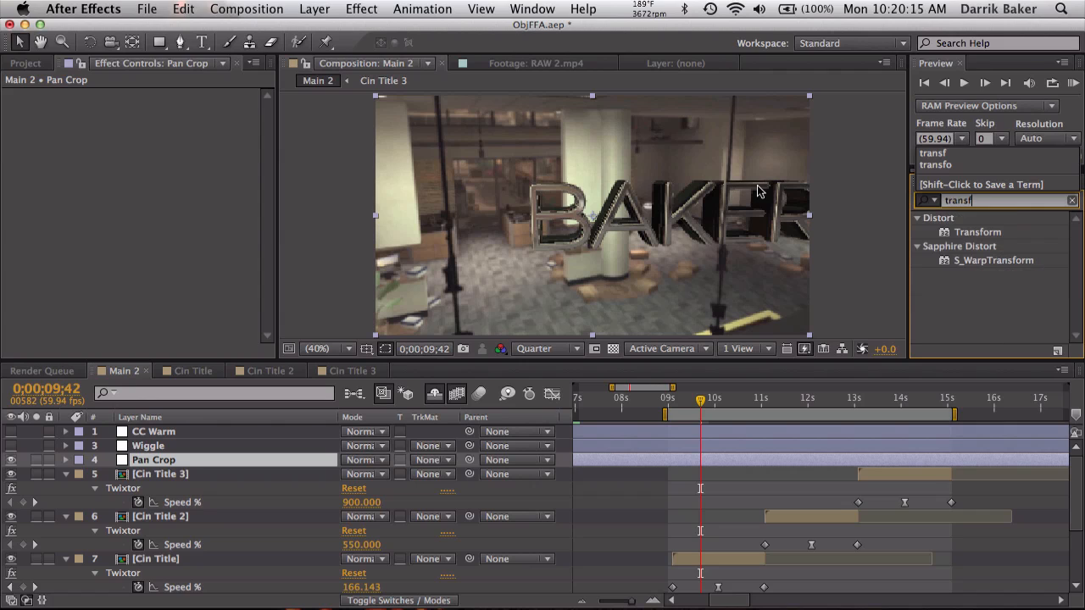
drag(973, 235, 737, 464)
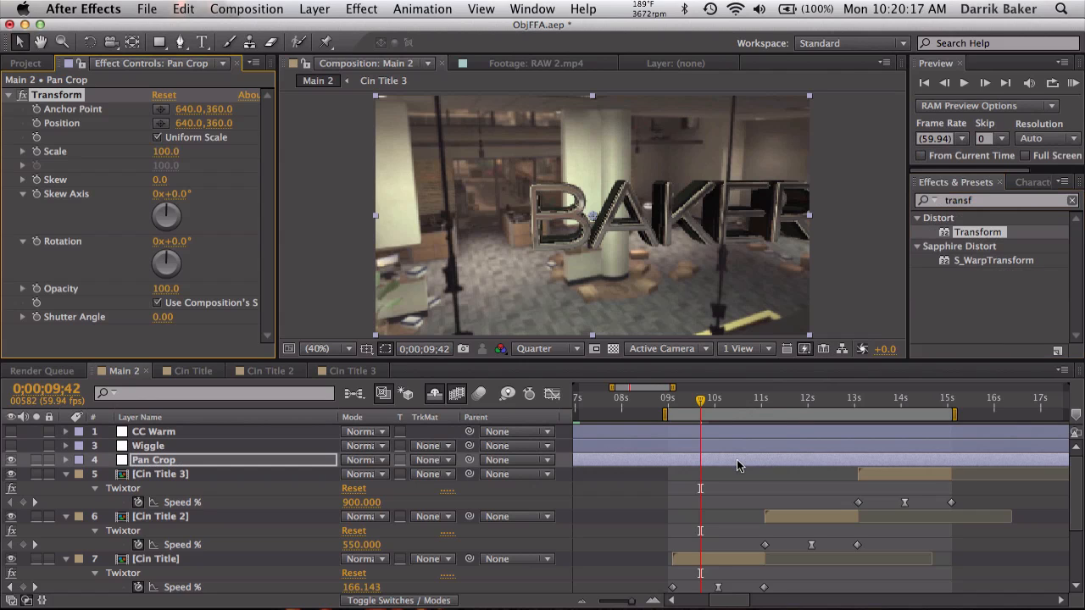
Step: On Pan Crop's Transform effect, start Scale and Rotation keyframes at 0;00;09;06 and add a Scale keyframe at 0;00;10;04
key(equal)
scroll(737, 465, down, 3)
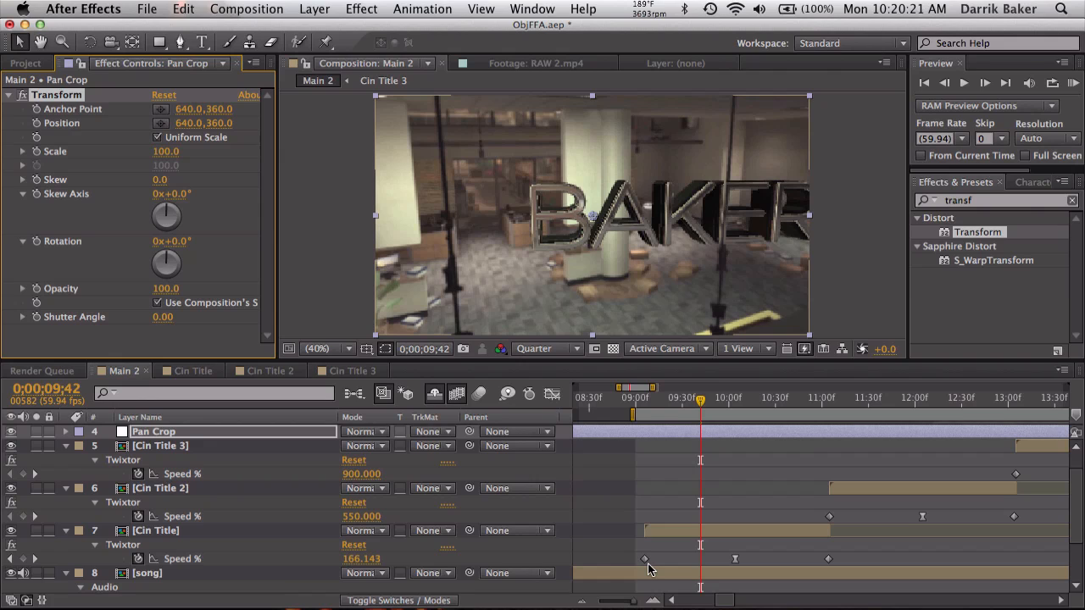
key(j)
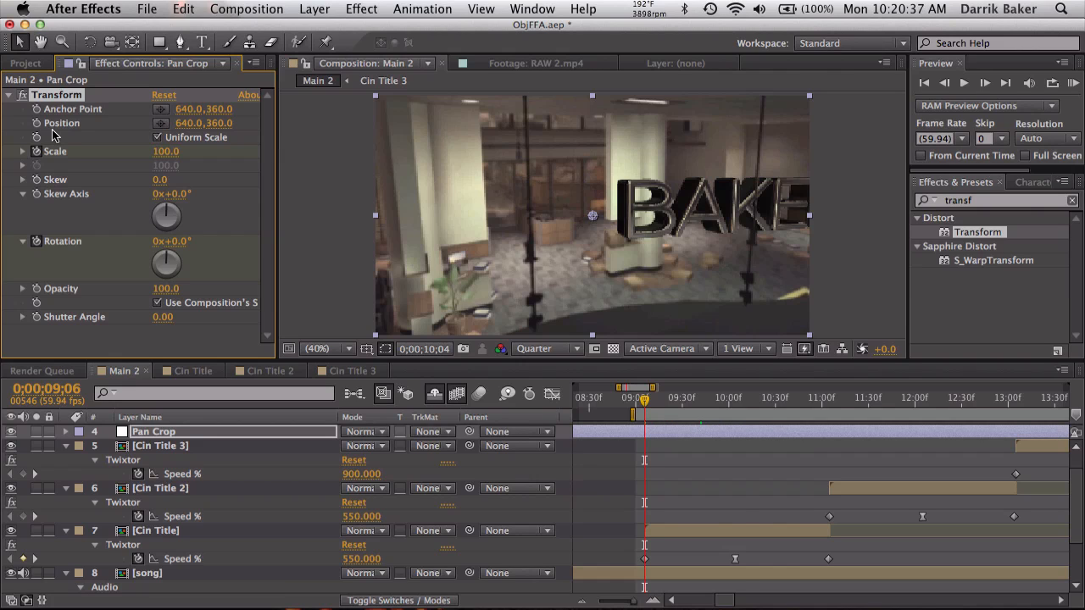
key(k)
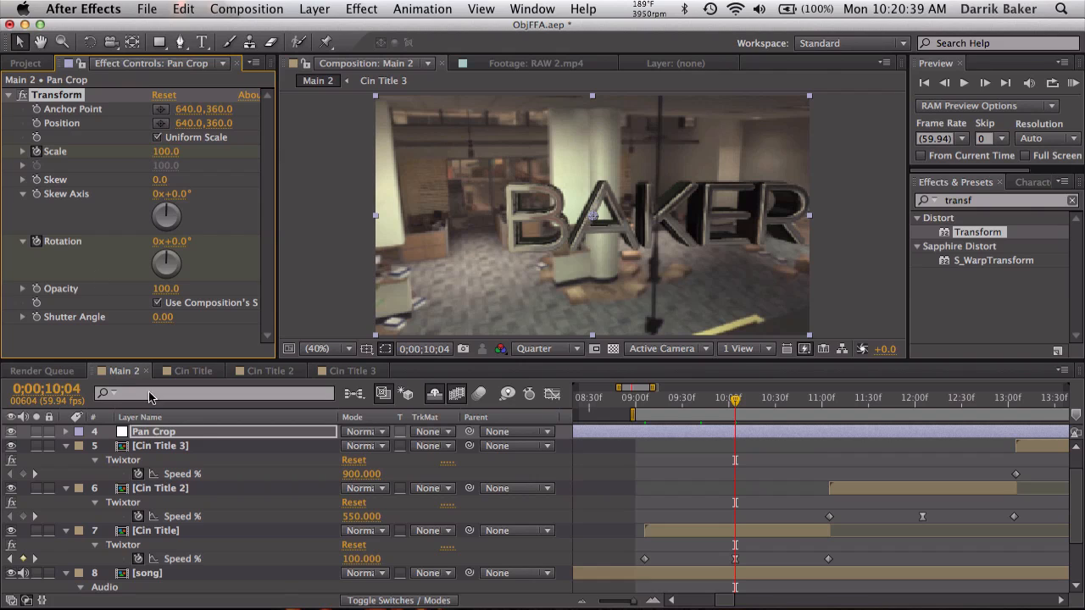
key(u)
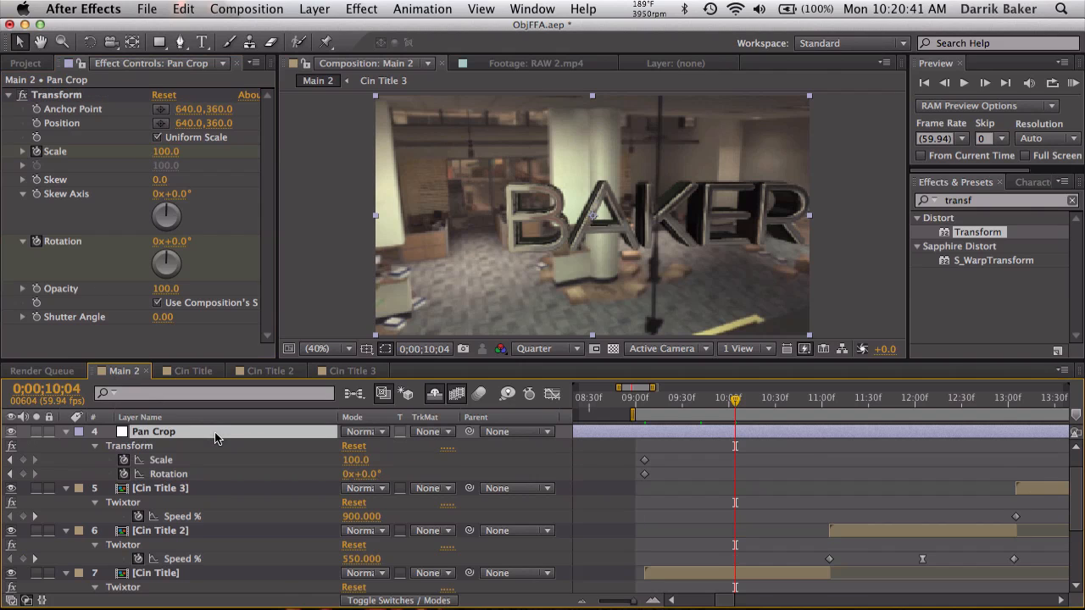
click(24, 459)
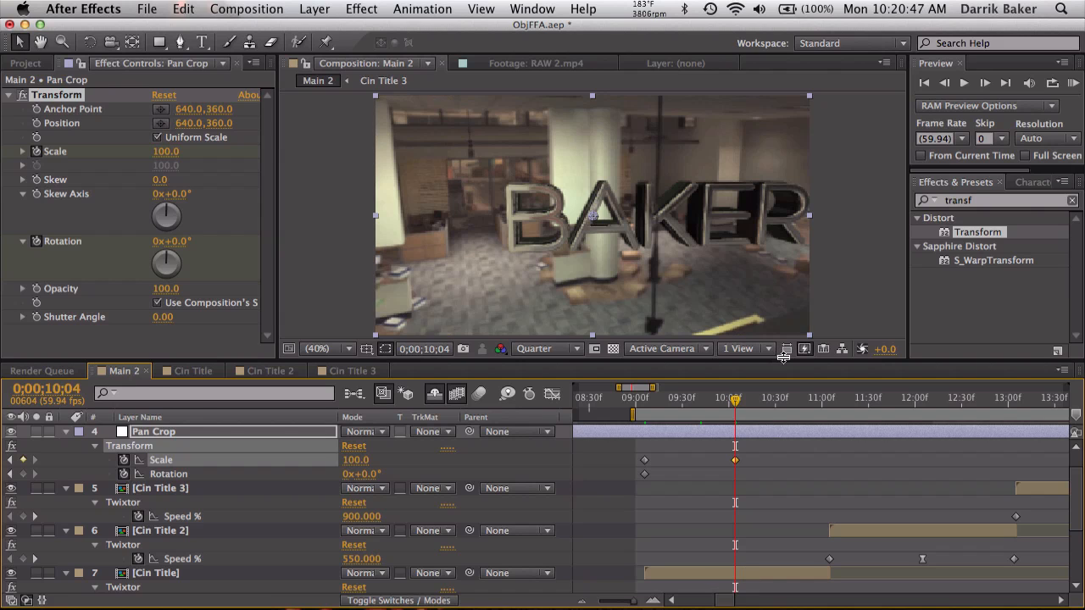
Step: Add Scale and Rotation keyframes to Pan Crop at 0;00;11;04, the last speed keyframe of the Cin Title clip
drag(780, 363, 783, 282)
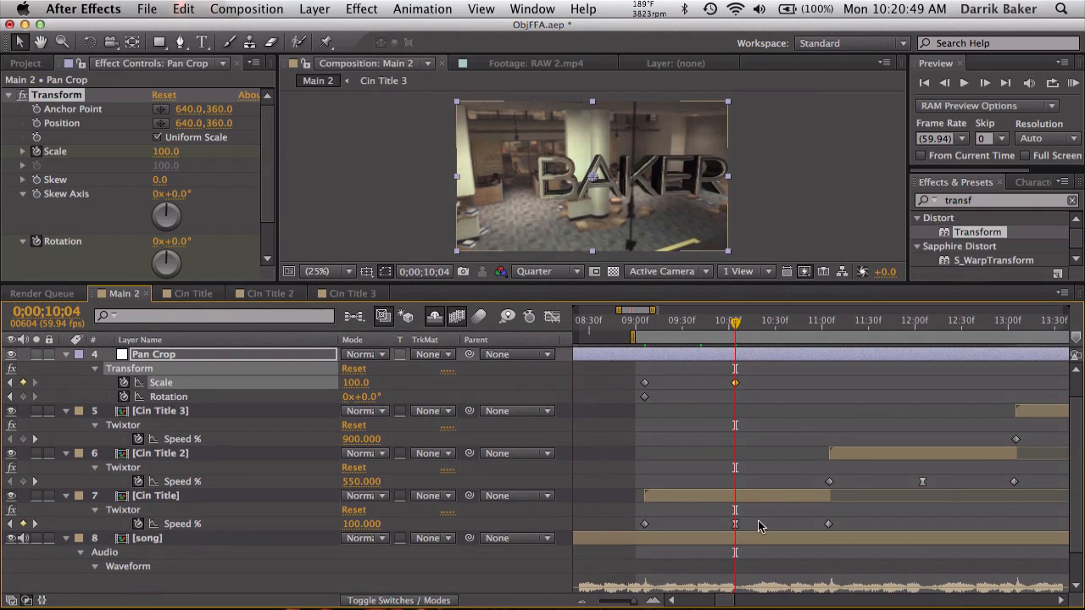
key(k)
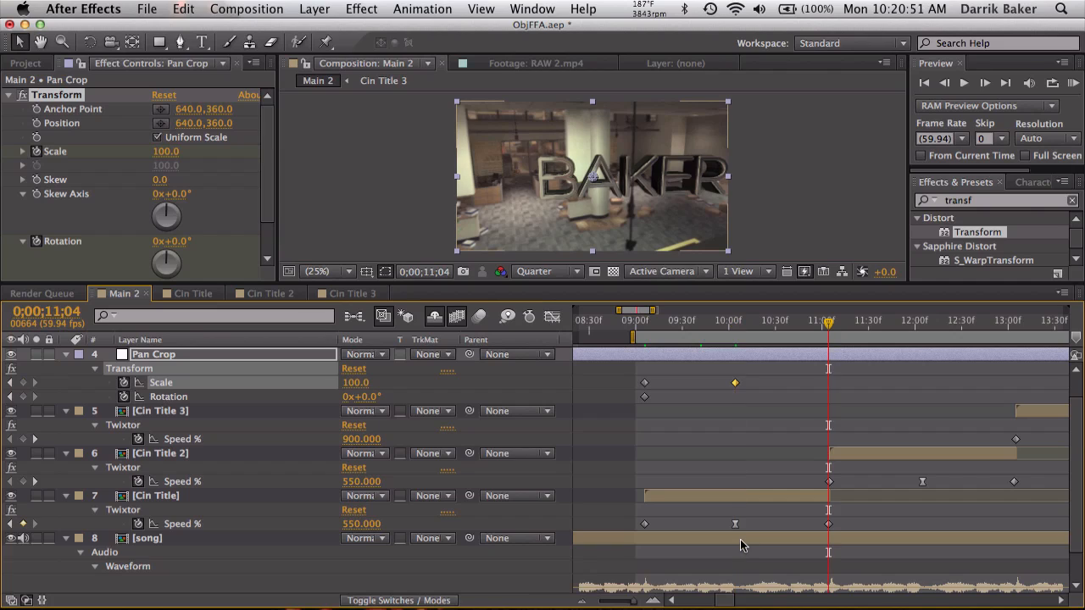
click(23, 397)
key(minus)
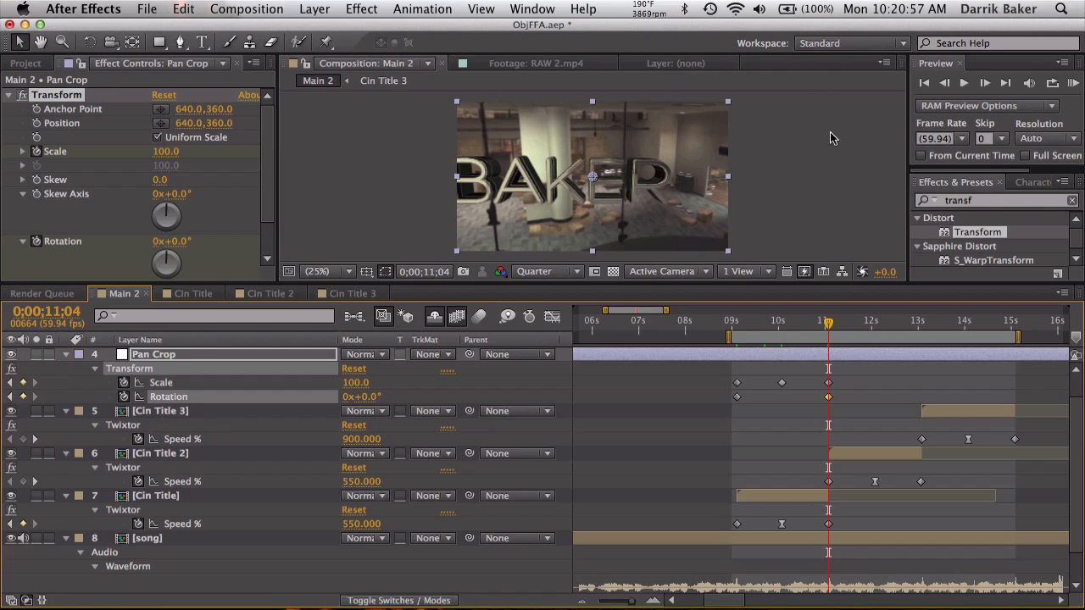
Step: Keyframe Pan Crop's Scale and Rotation one frame further on at 0;00;11;05, and Scale alone at 0;00;12;05
key(equal)
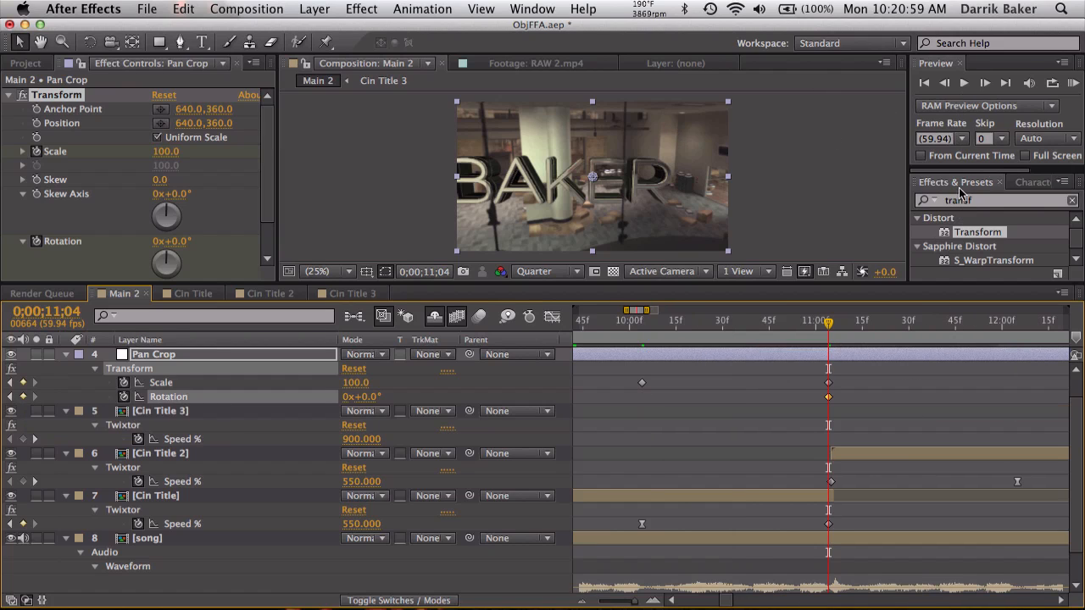
click(983, 84)
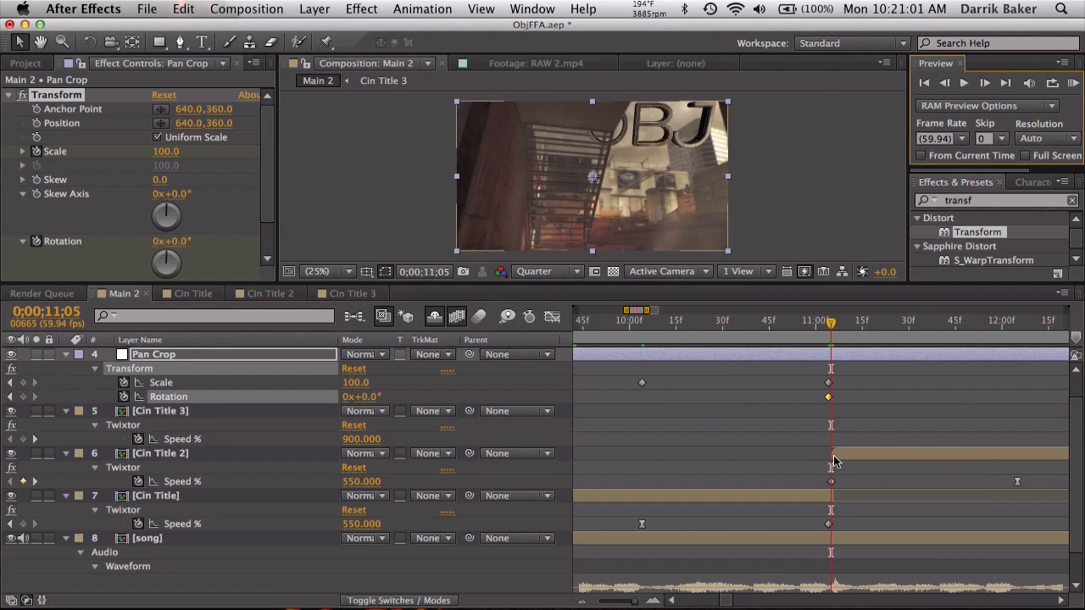
click(24, 383)
key(k)
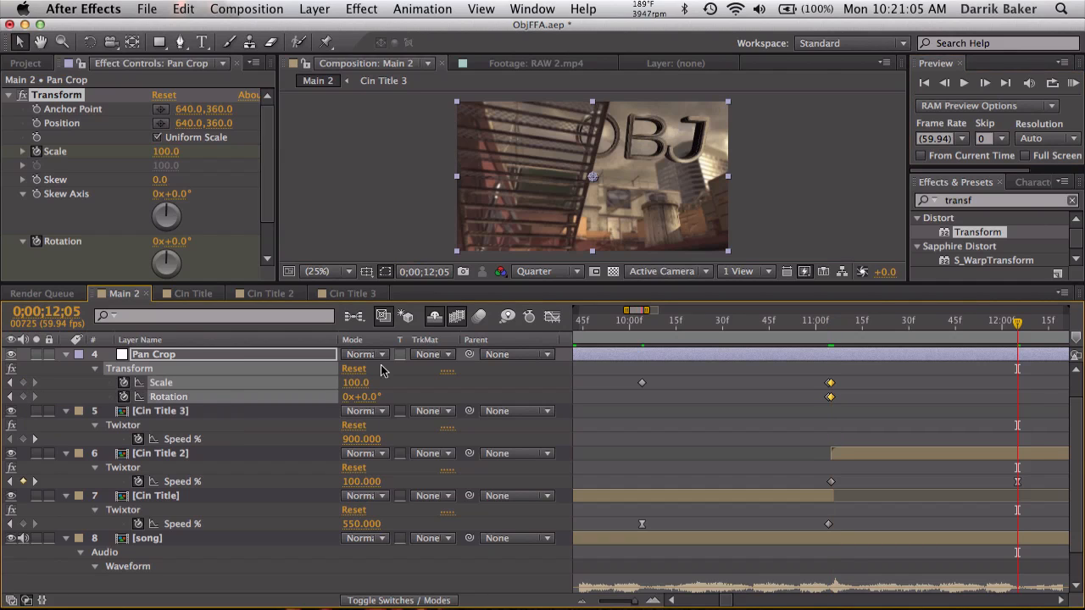
click(456, 399)
click(24, 383)
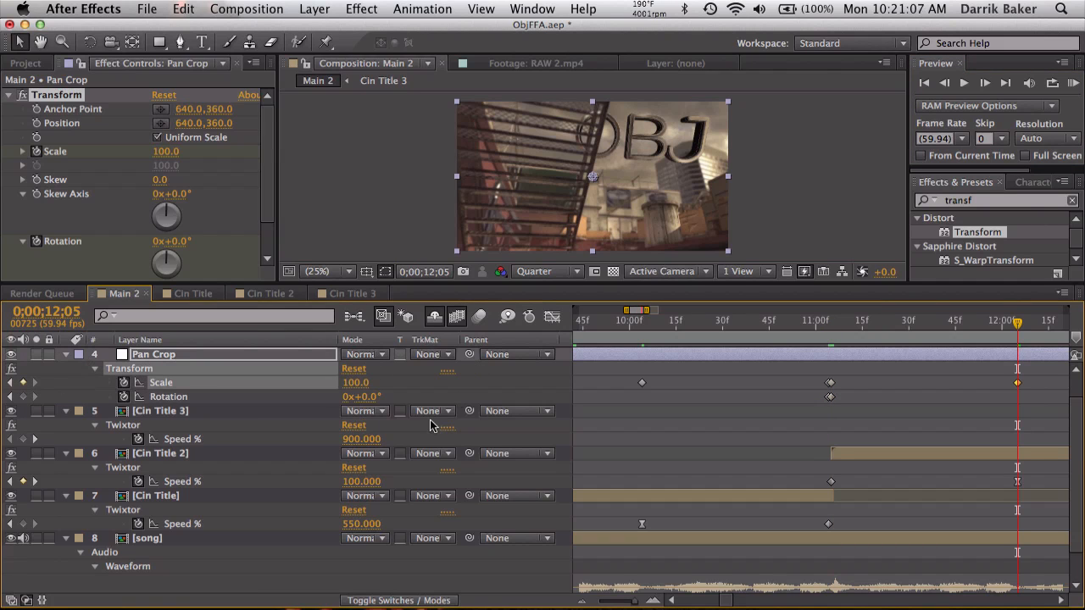
Step: Add Scale and Rotation keyframes to Pan Crop at 0;00;13;04, the last speed keyframe of Cin Title 2
key(k)
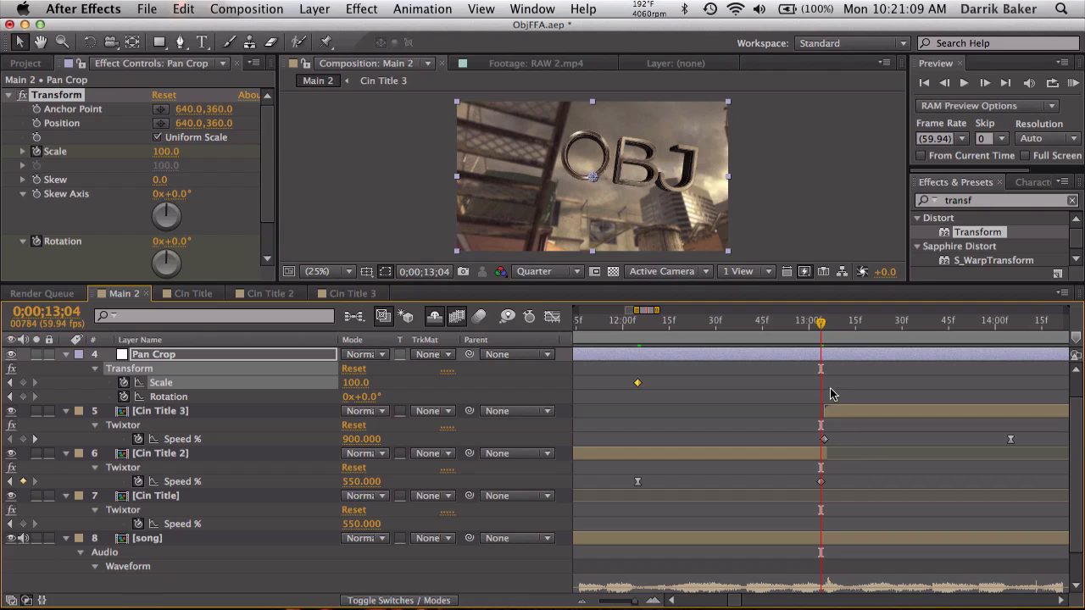
click(23, 382)
click(24, 397)
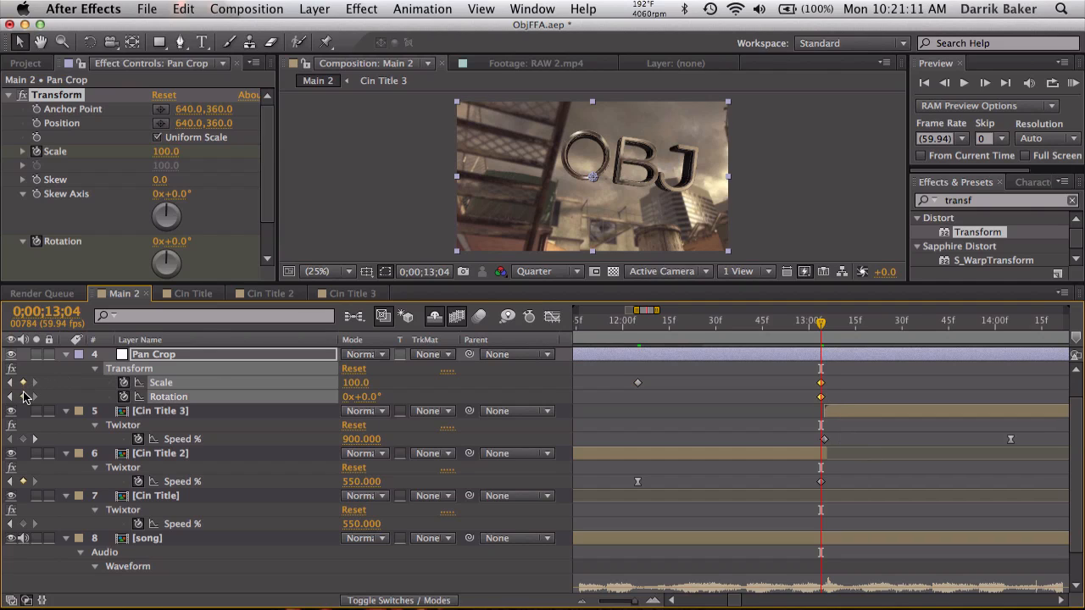
Step: Keyframe Pan Crop's Scale and Rotation at 0;00;13;05, where Cin Title 3 starts, and Scale alone at 0;00;14;05
click(984, 83)
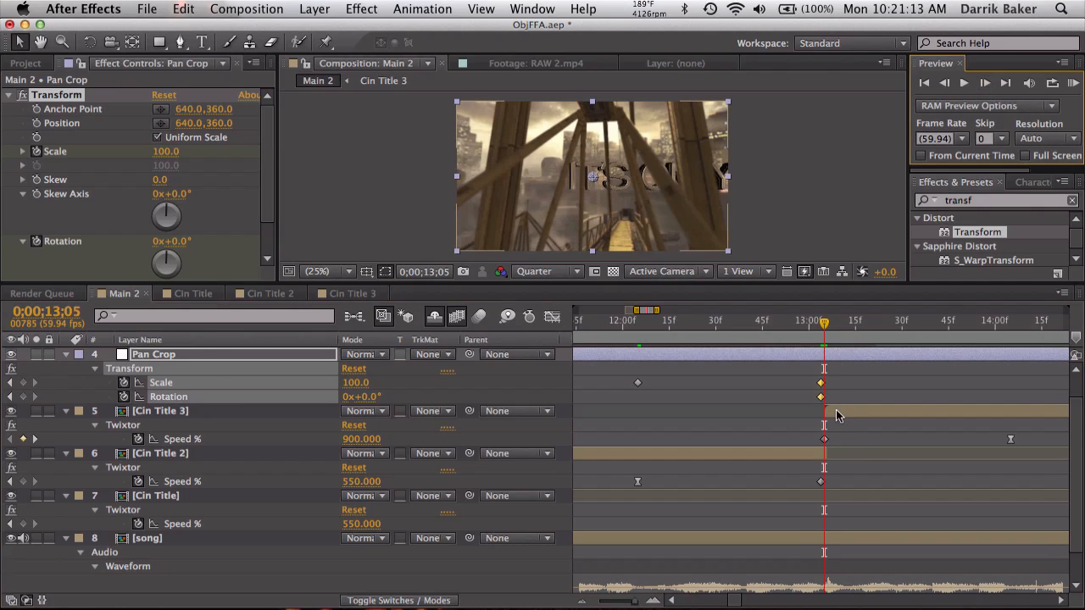
click(24, 382)
click(24, 396)
key(k)
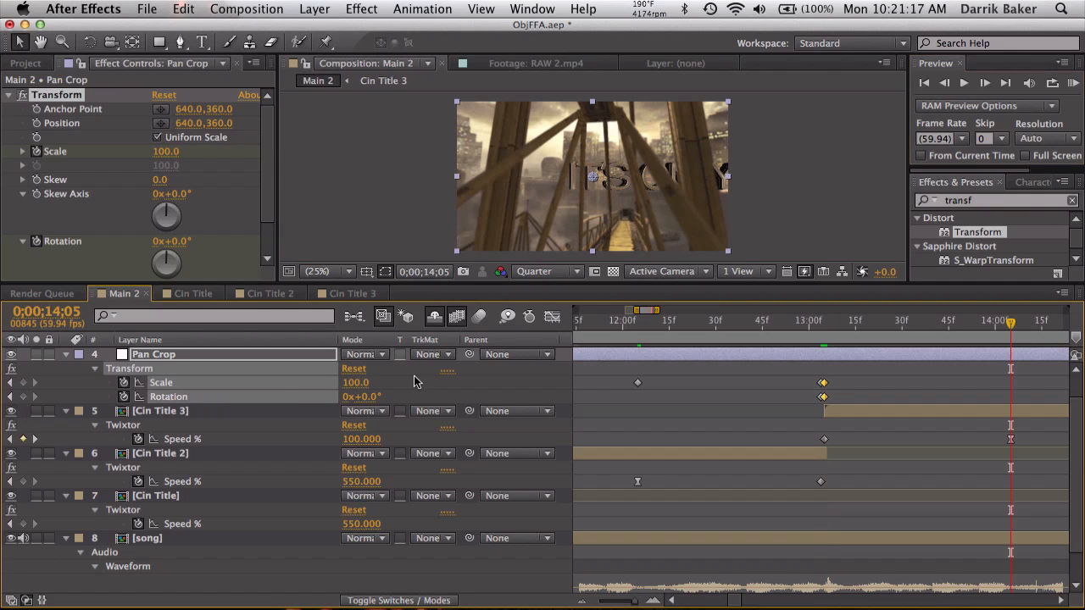
click(712, 436)
click(23, 383)
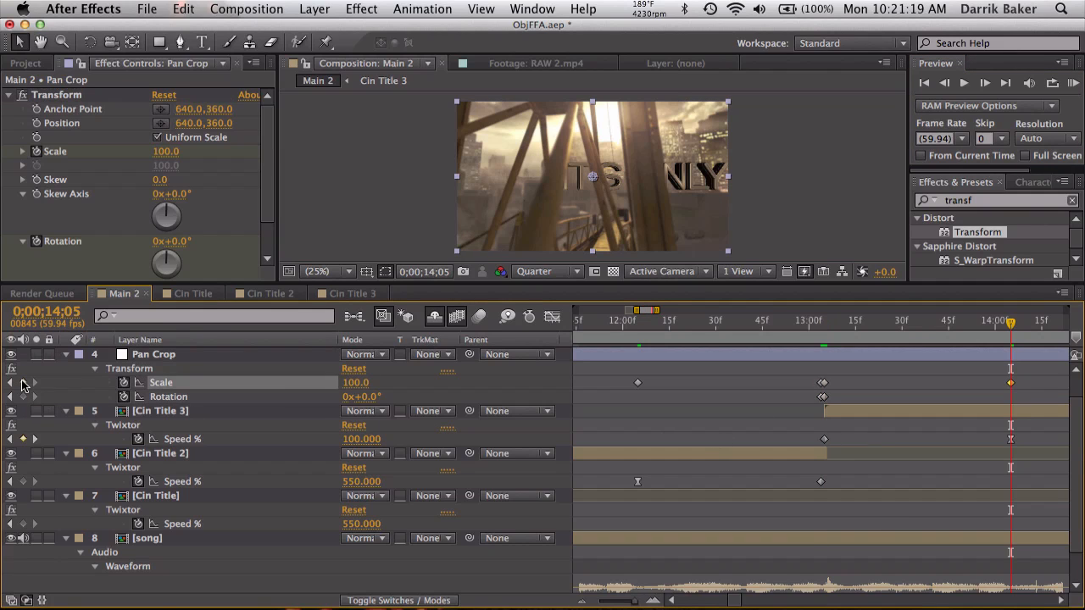
Step: Add Scale and Rotation keyframes to Pan Crop at 0;00;15;05, the last speed keyframe of Cin Title 3
scroll(636, 490, right, 5)
key(k)
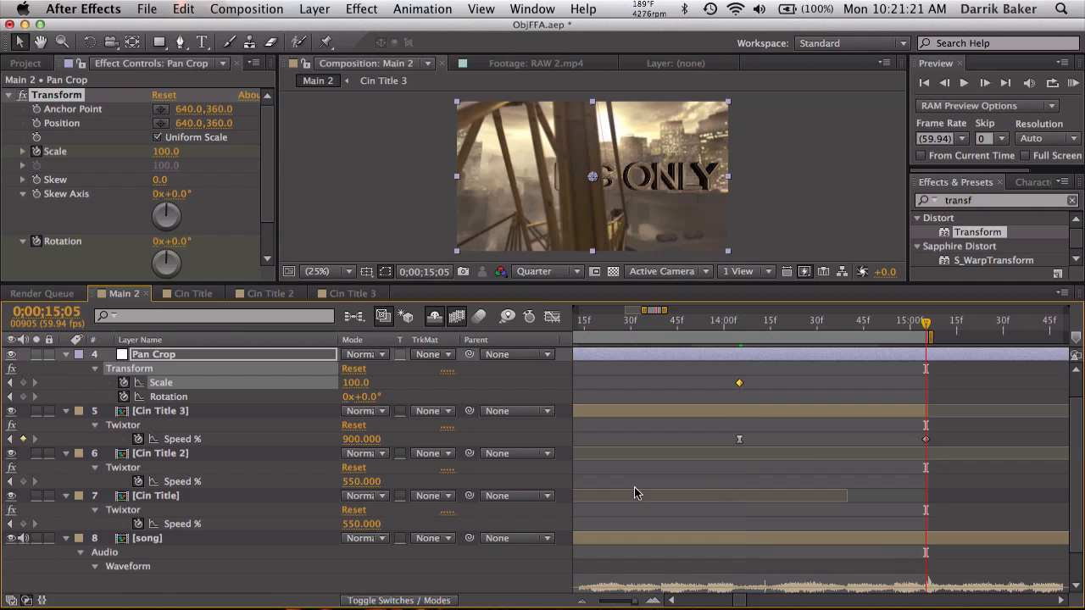
click(24, 382)
click(124, 397)
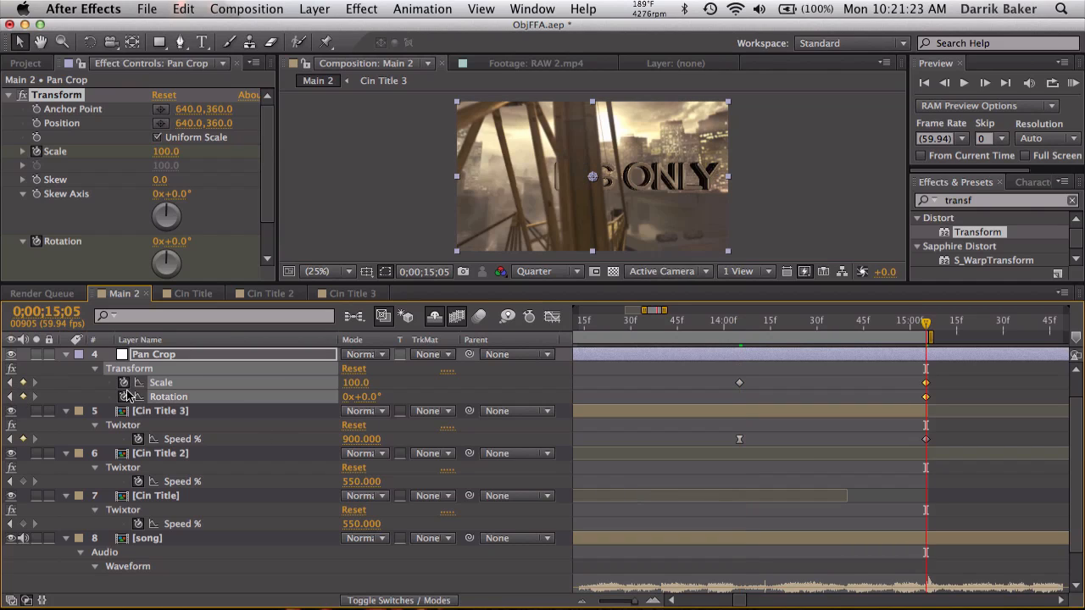
Step: Set Pan Crop's Rotation to -10° on the first keyframe at 0;00;09;06
key(minus)
key(minus)
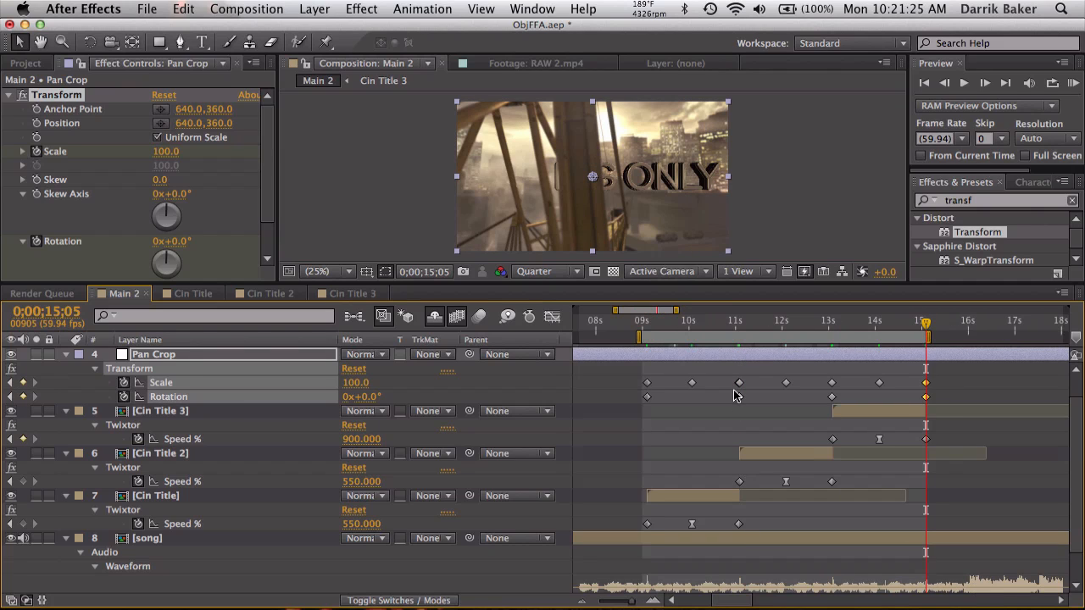
drag(669, 329, 662, 327)
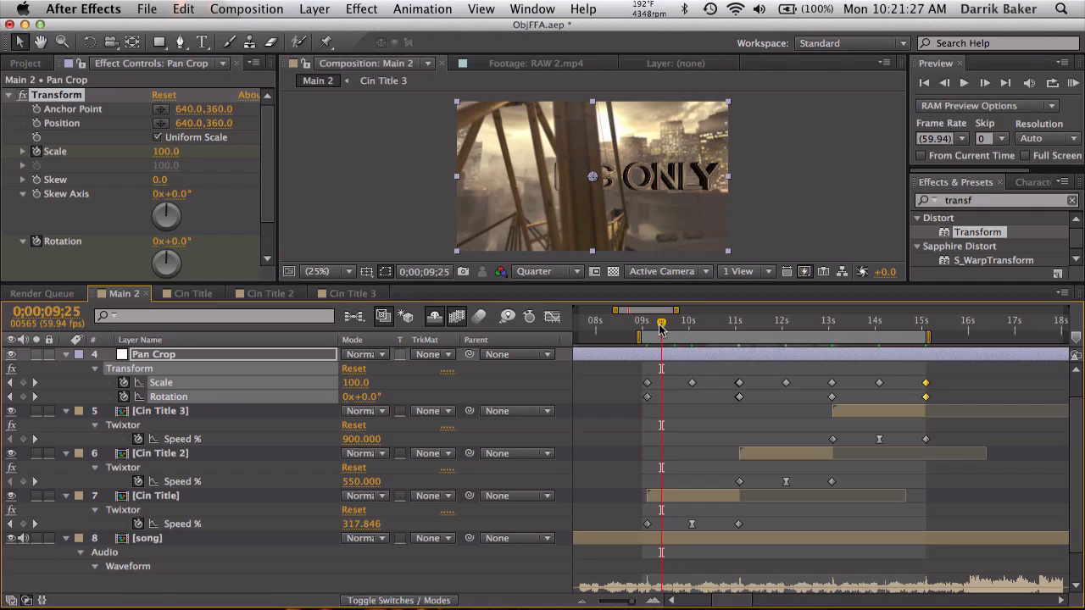
key(j)
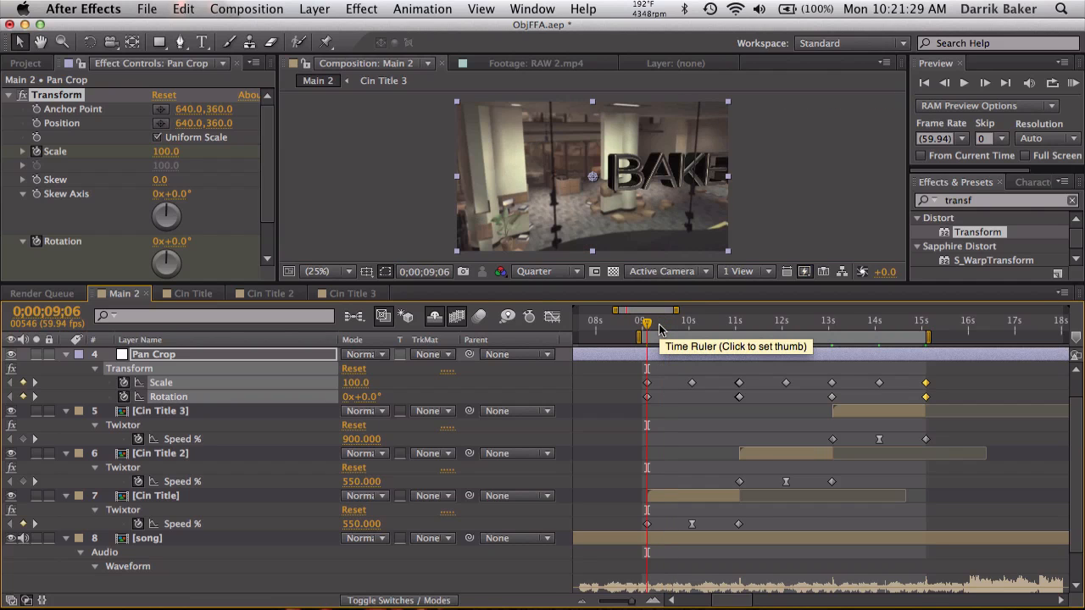
key(equal)
drag(703, 286, 688, 330)
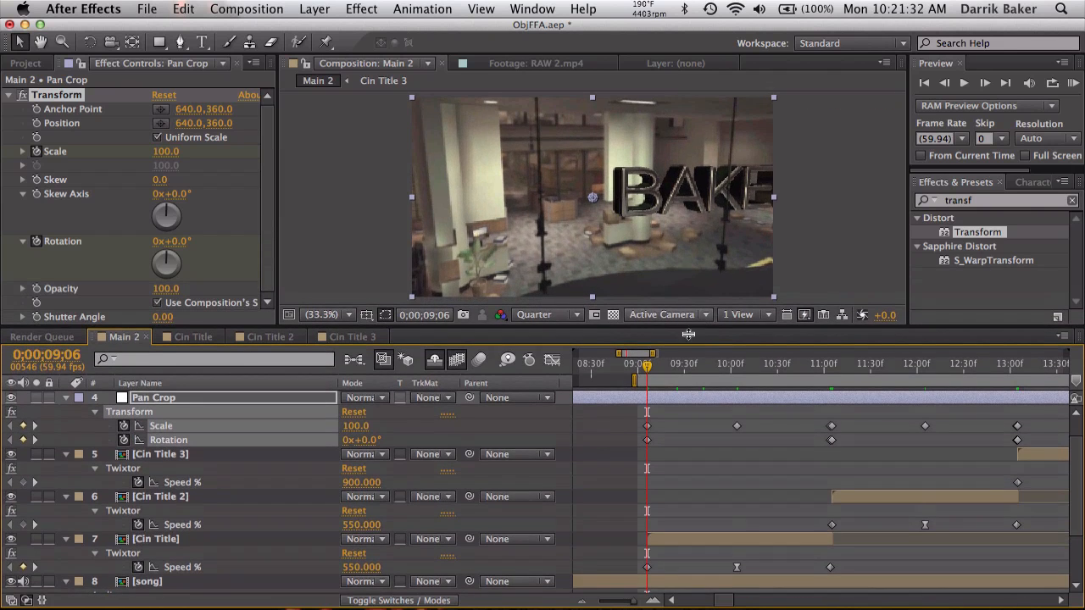
click(363, 441)
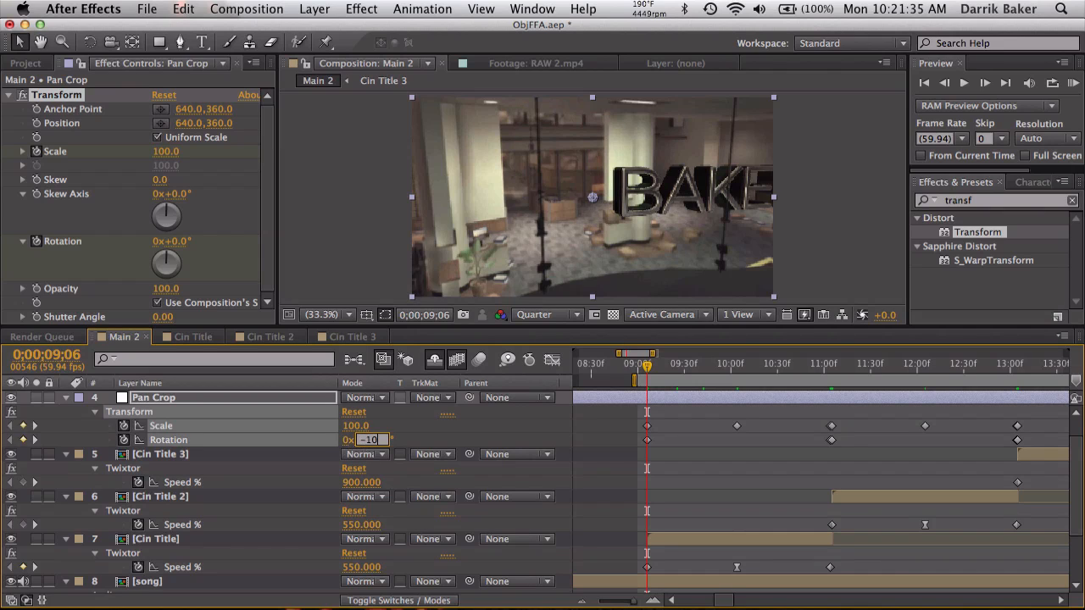
text(-10)
key(Return)
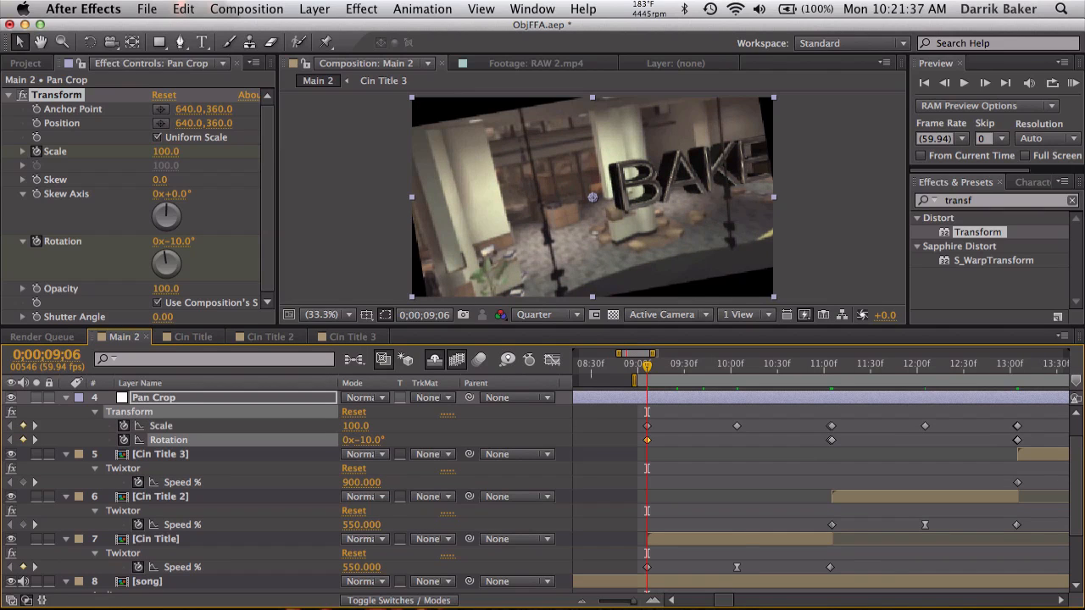
Step: Set Pan Crop's Rotation to 10° on the keyframe at 0;00;11;04, where Cin Title ends
key(k)
key(k)
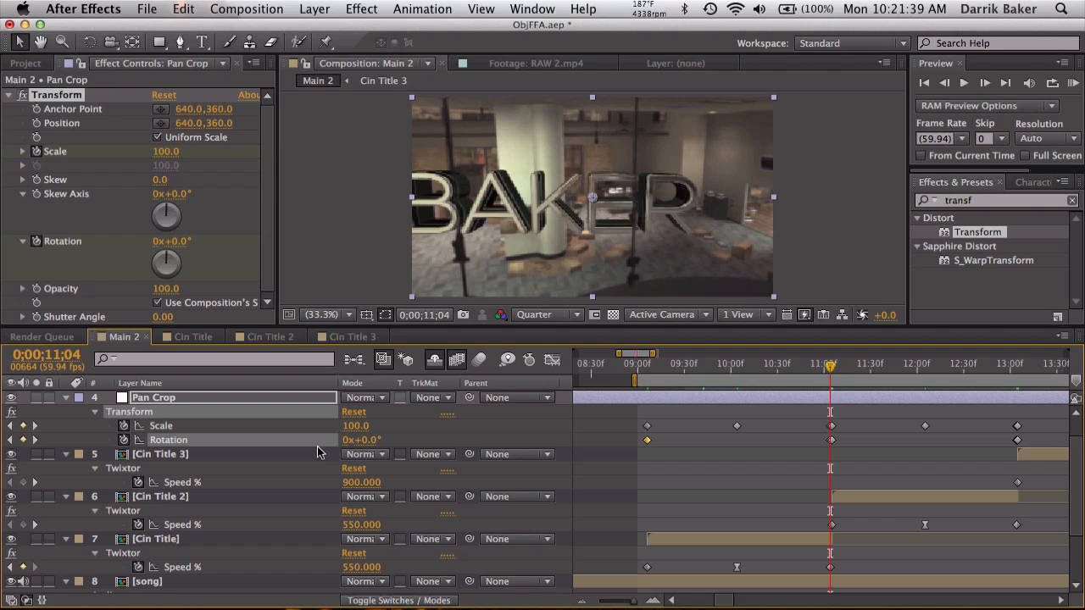
click(364, 440)
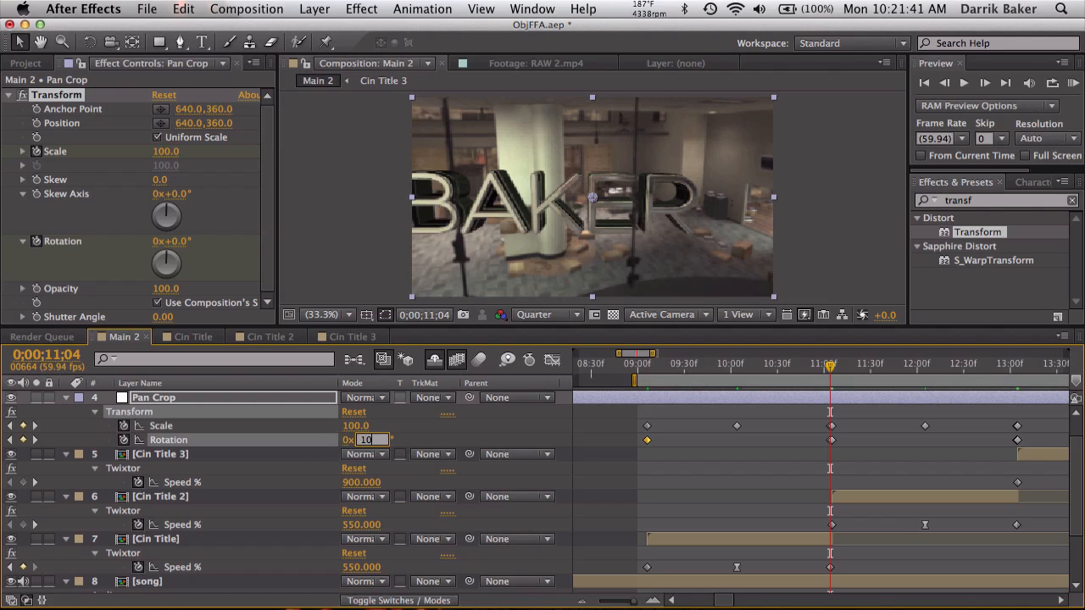
text(10)
key(Return)
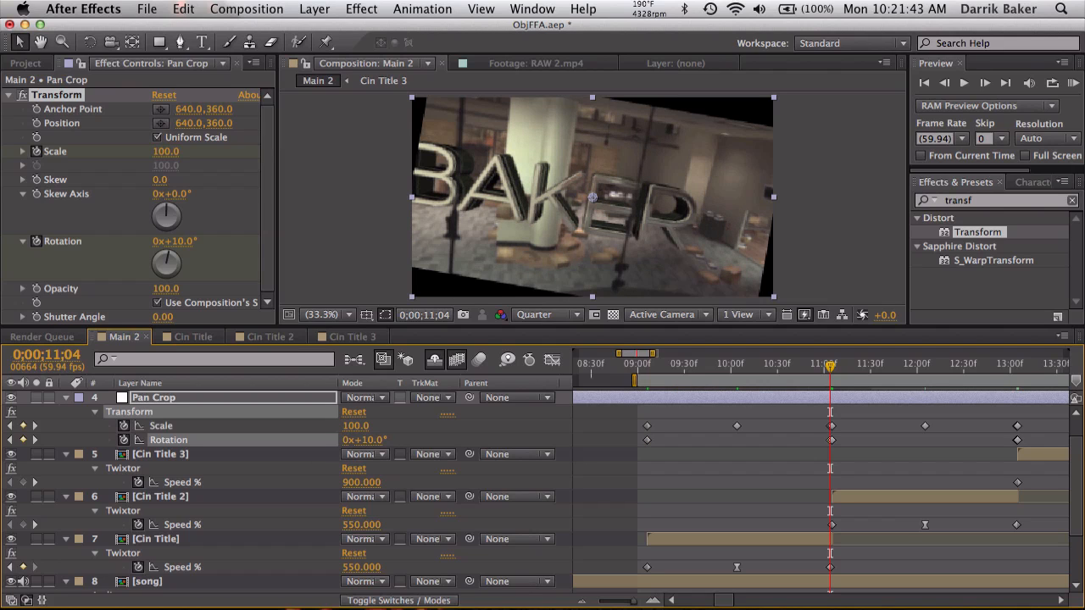
Step: Set Pan Crop's Rotation to 10° on the keyframe at 0;00;11;05, where Cin Title 2 starts
key(Page_Down)
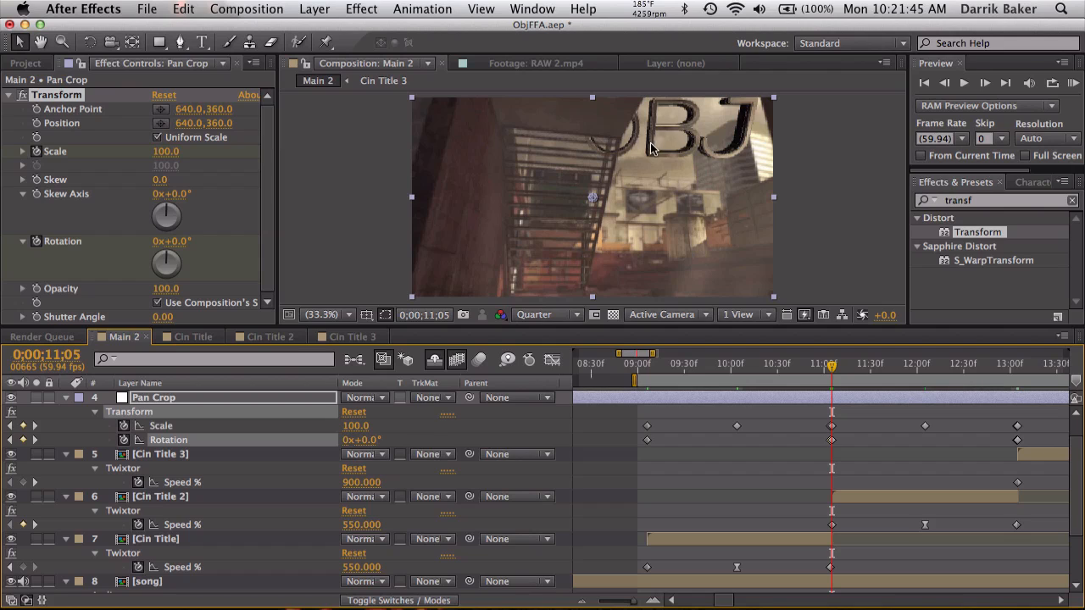
click(365, 440)
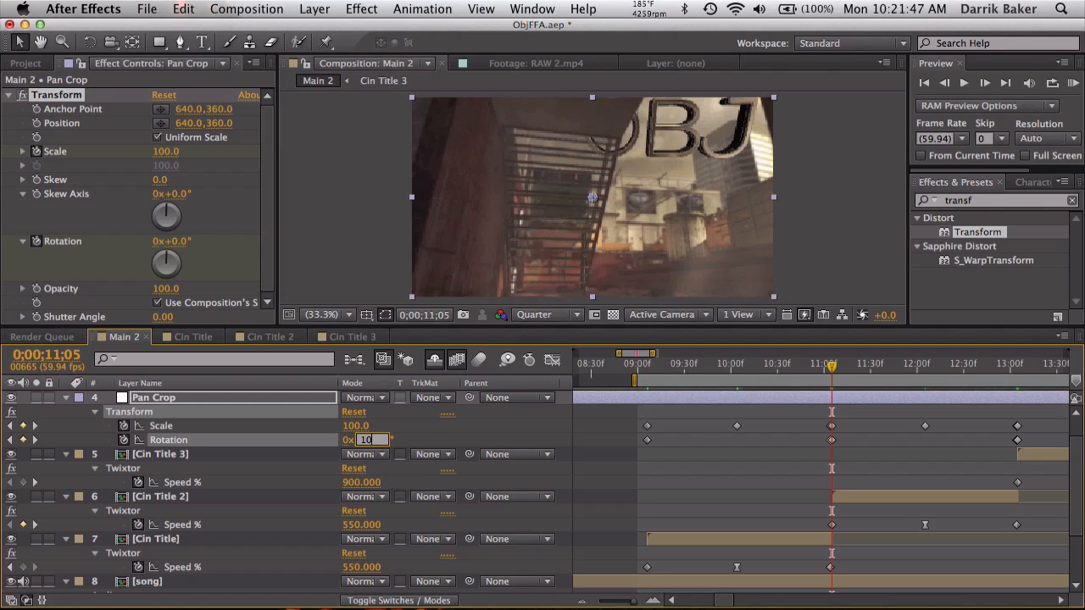
text(10)
key(Return)
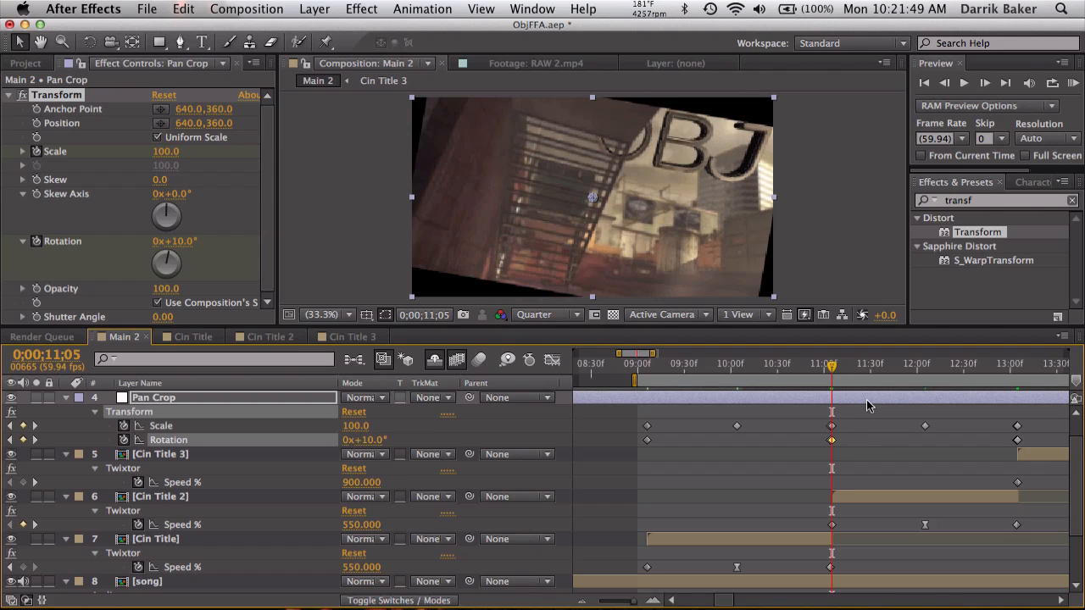
click(945, 83)
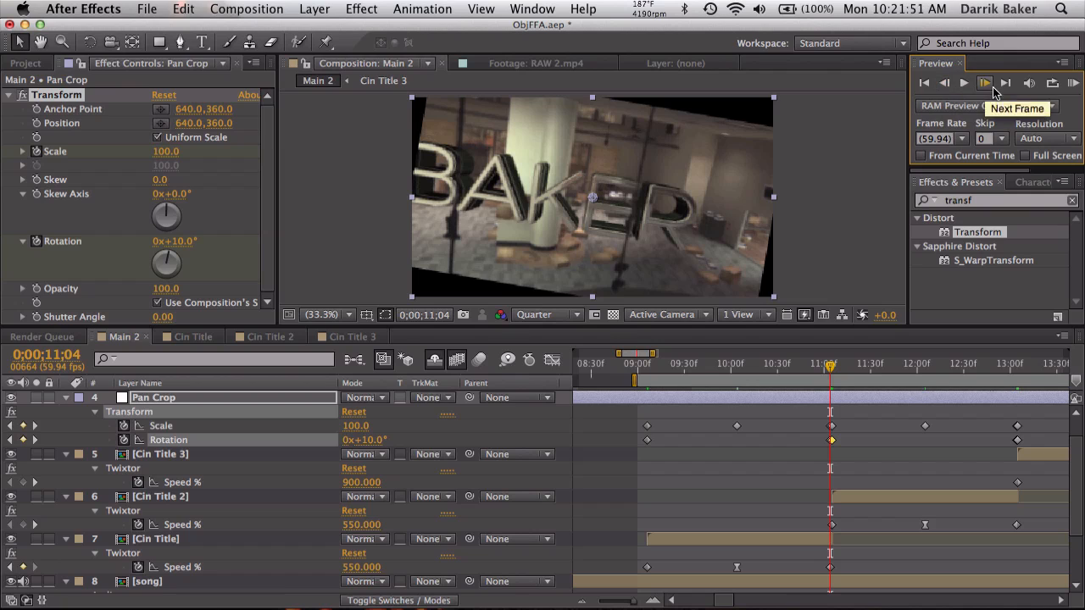
click(993, 89)
Step: Set Pan Crop's Rotation to -10° on the keyframe at 0;00;13;04, where Cin Title 2 ends
key(k)
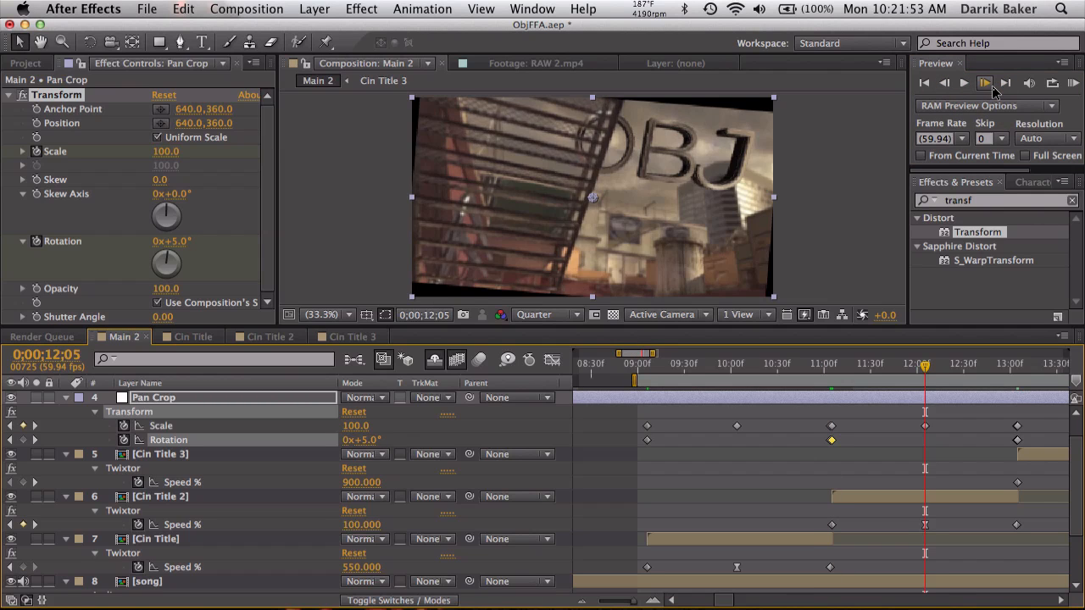
key(k)
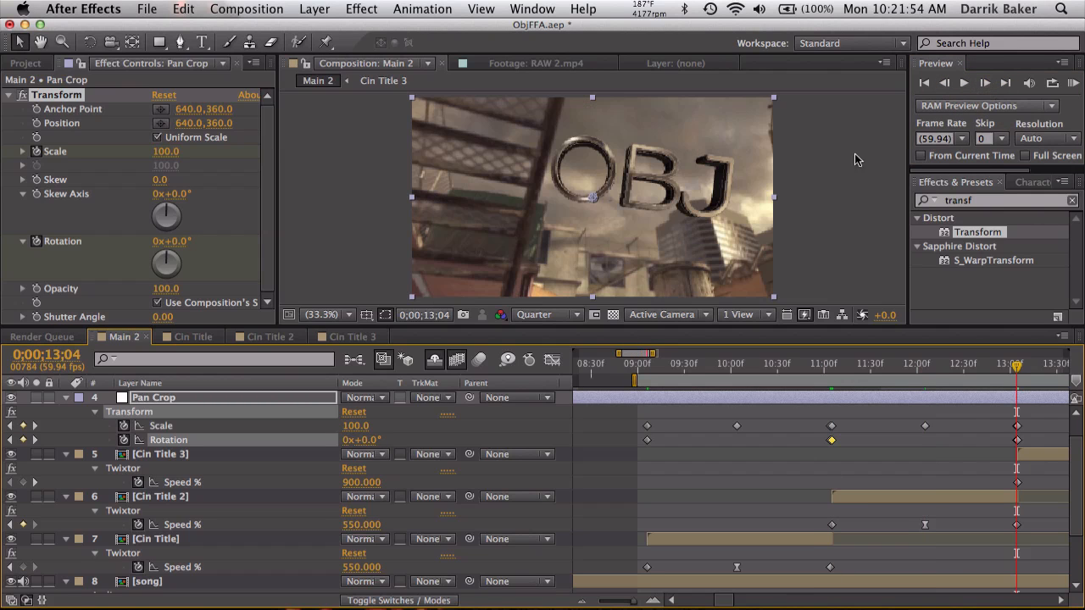
click(371, 440)
text(-10)
key(Return)
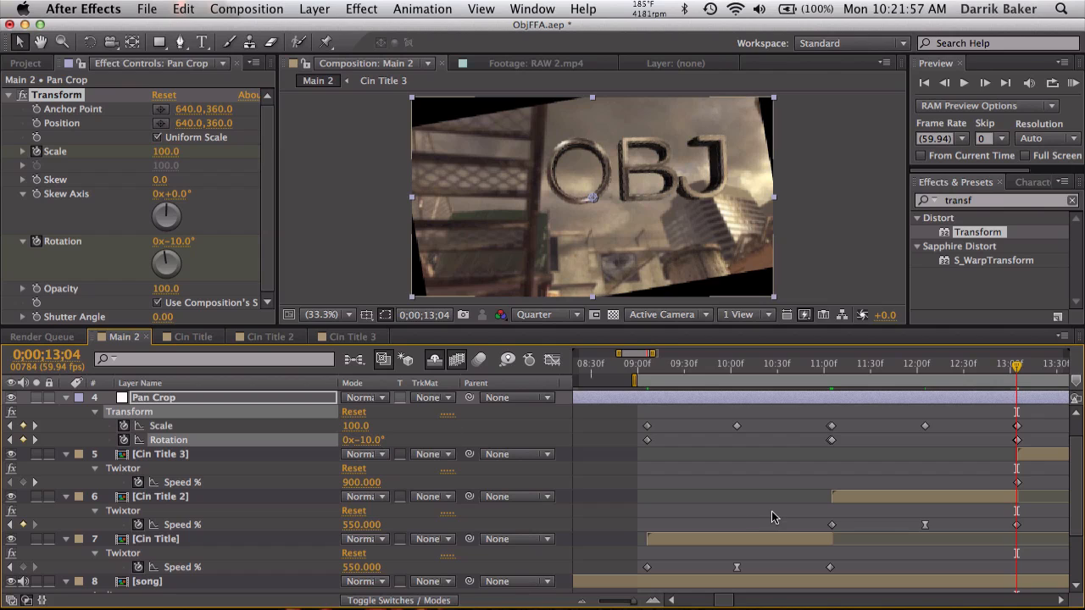
Step: Set Pan Crop's Rotation to -10° on the keyframe at 0;00;13;05, where Cin Title 3 starts
scroll(767, 491, right, 5)
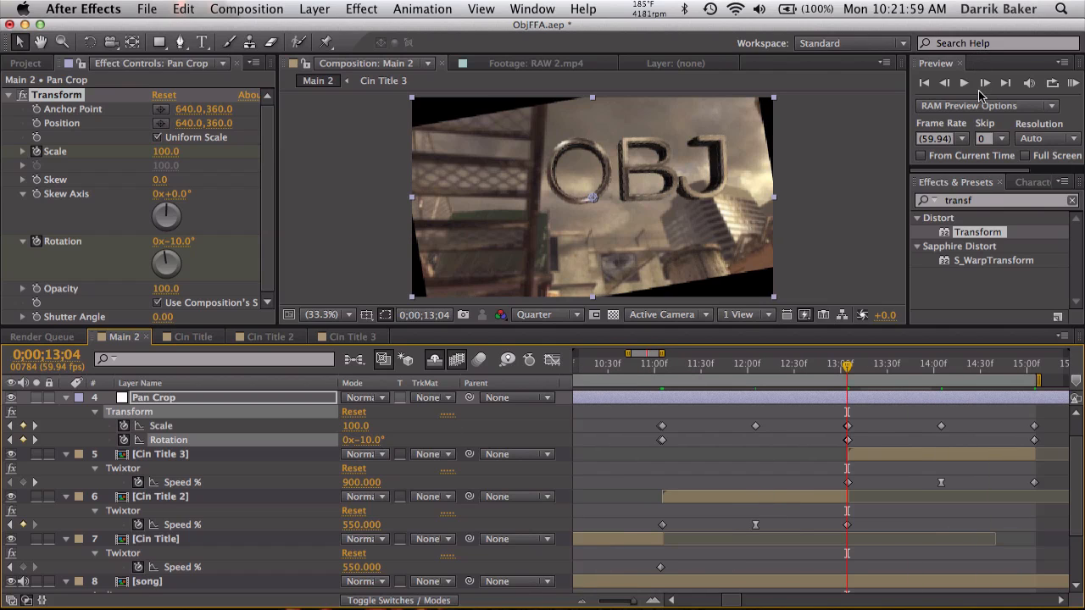
click(983, 83)
click(366, 441)
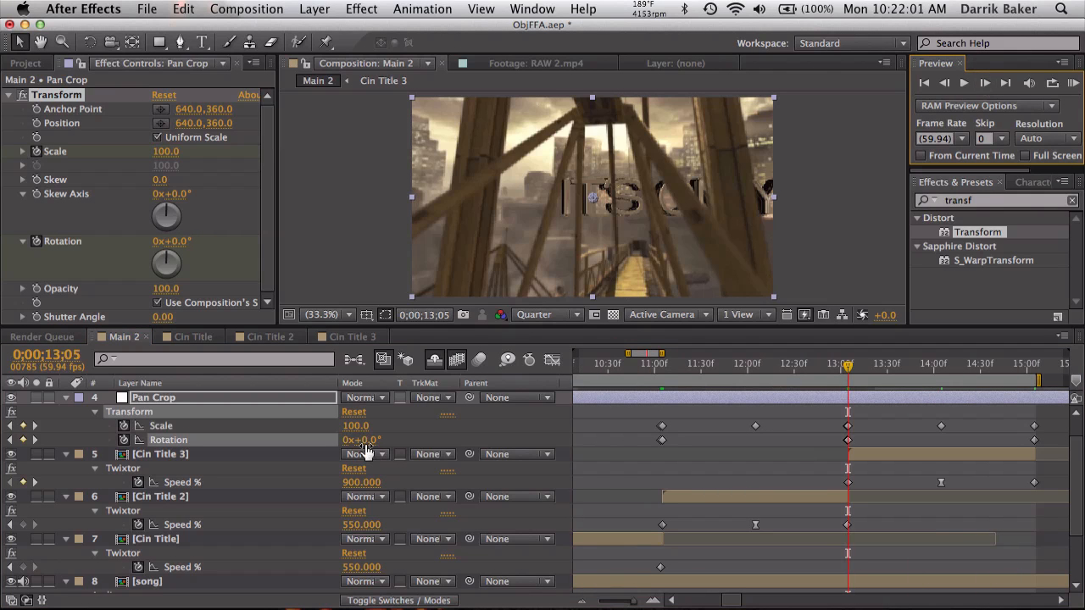
text(-10)
key(Return)
Step: Set Pan Crop's Rotation to 10° on its last keyframe at 0;00;15;05
scroll(688, 465, right, 3)
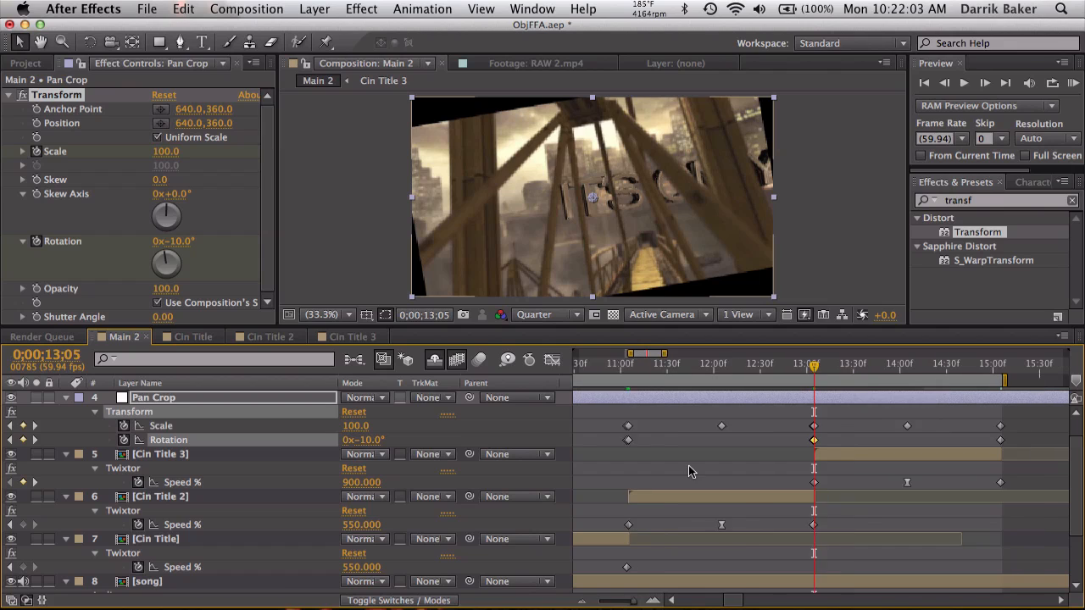
key(k)
key(k)
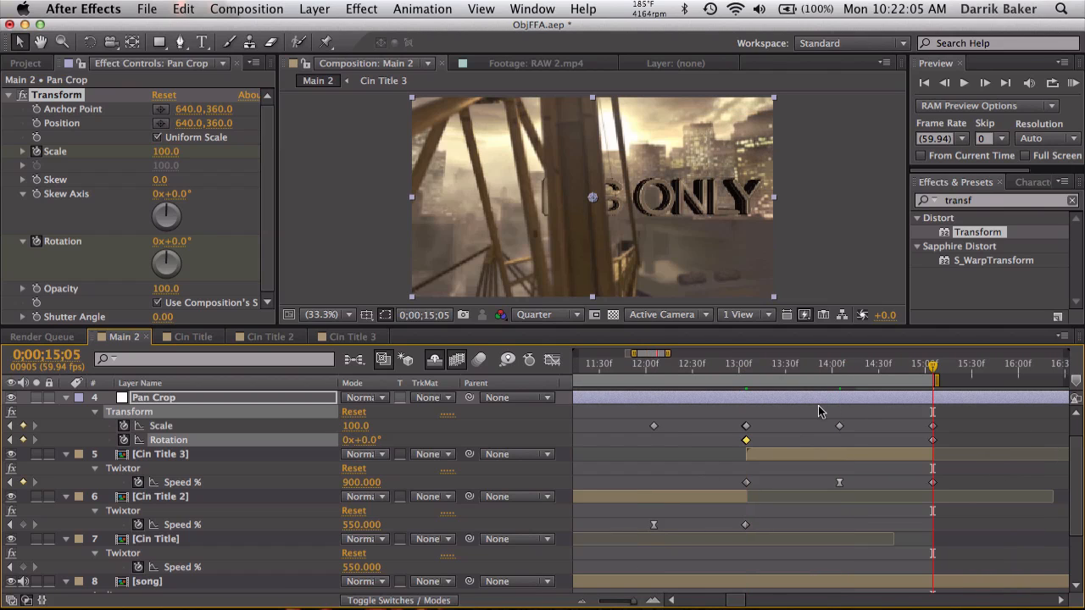
click(373, 440)
text(10)
key(Return)
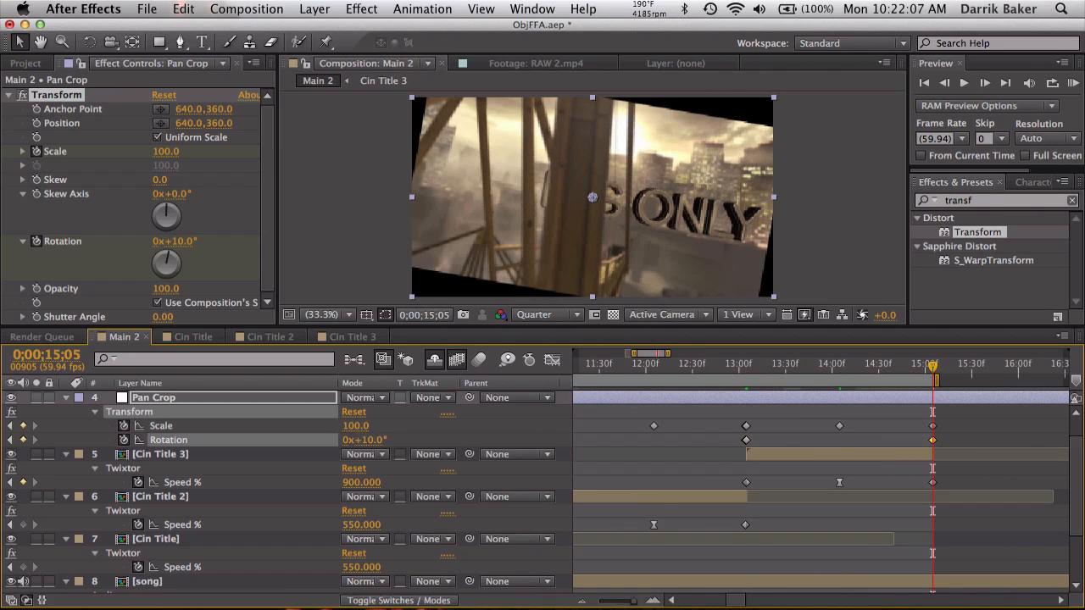
Step: Examine the rotation movement and the exposed frame edges at several times across the three title clips
key(minus)
click(675, 370)
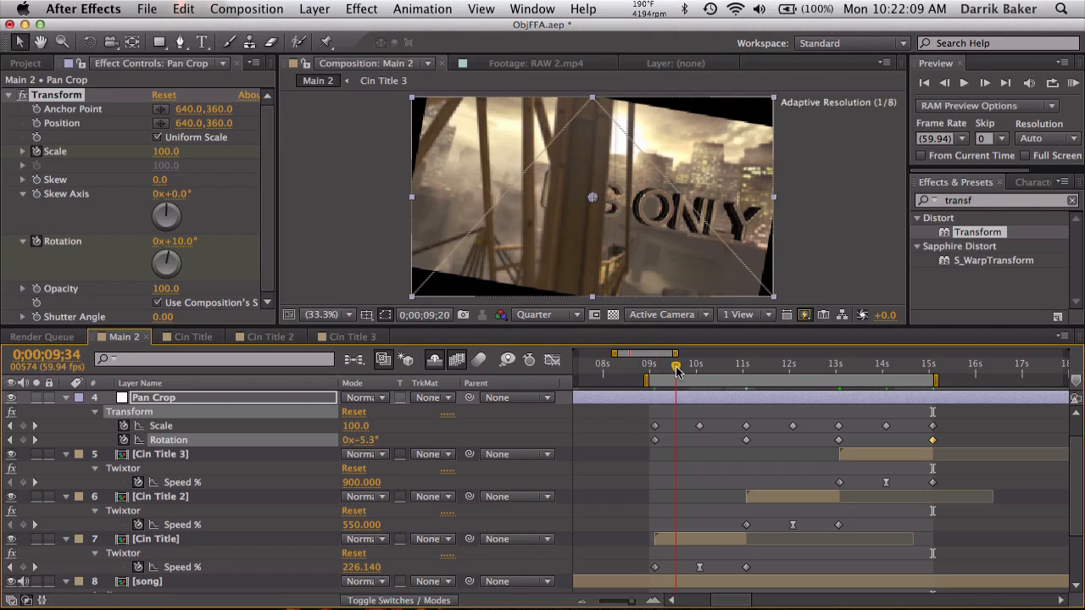
click(710, 371)
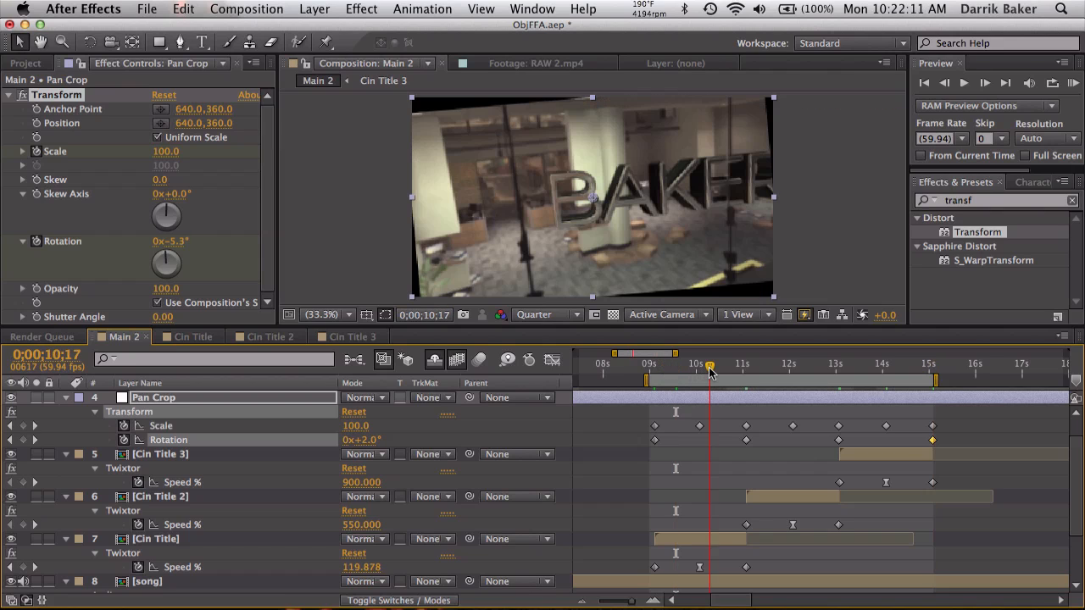
click(735, 370)
click(756, 370)
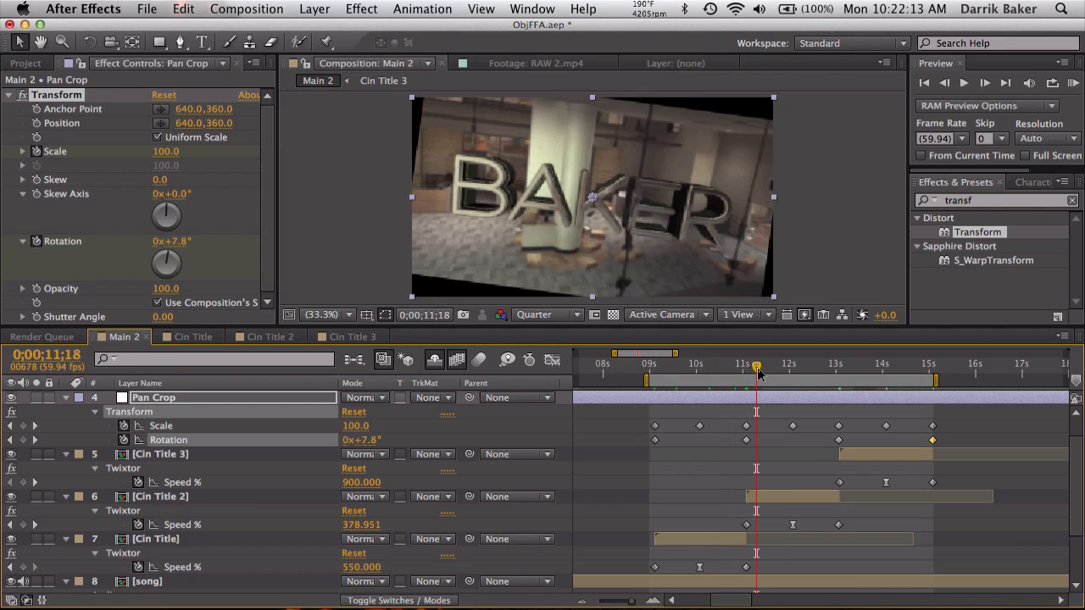
click(771, 370)
click(793, 370)
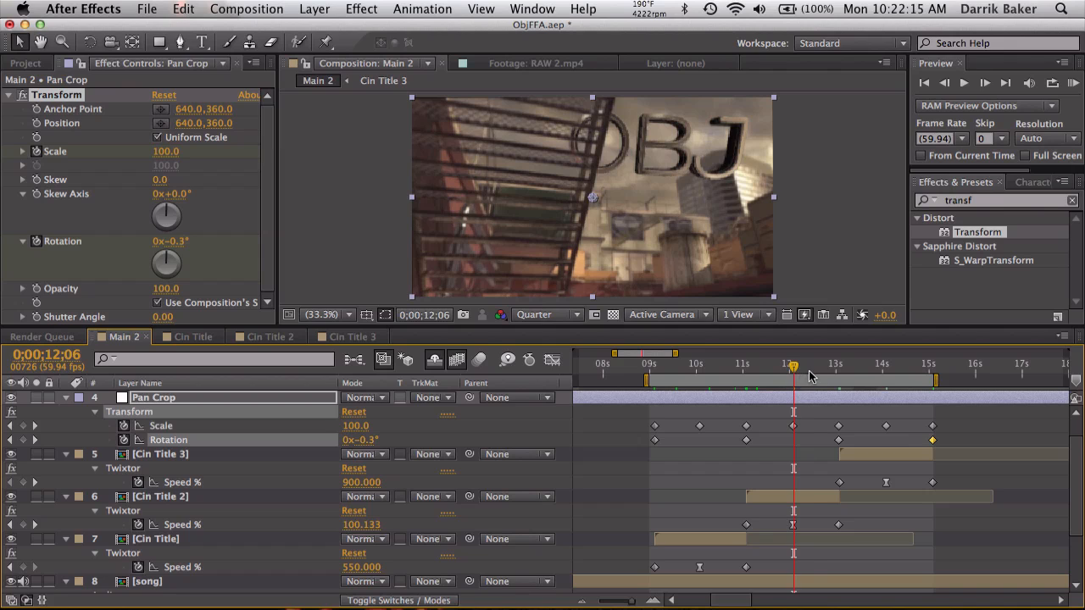
click(814, 370)
click(822, 370)
click(851, 373)
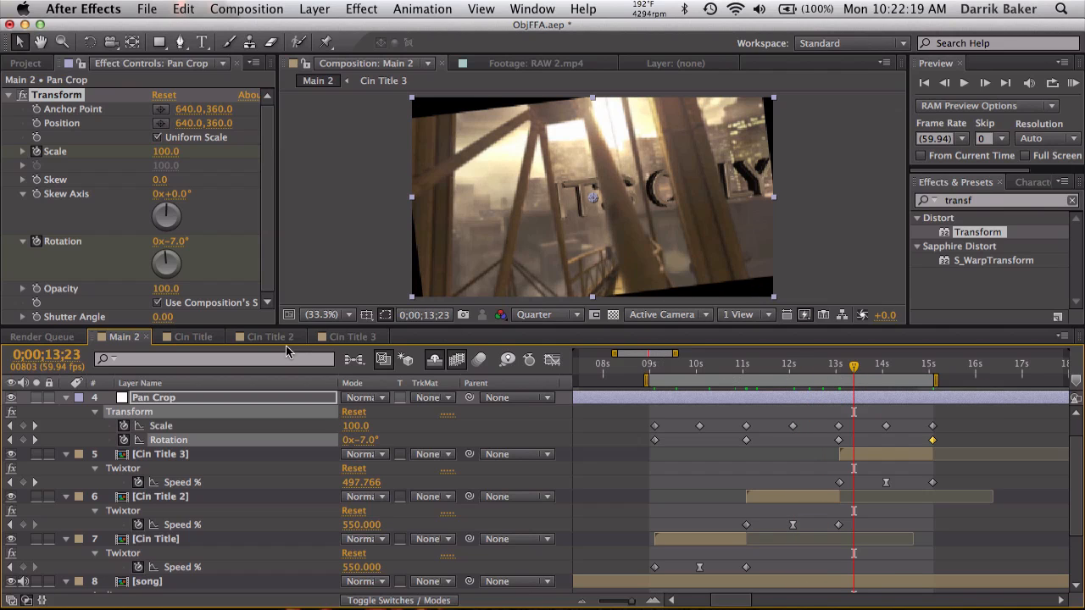
Step: Find the Motion Tile effect and apply it to Pan Crop above Transform
click(982, 201)
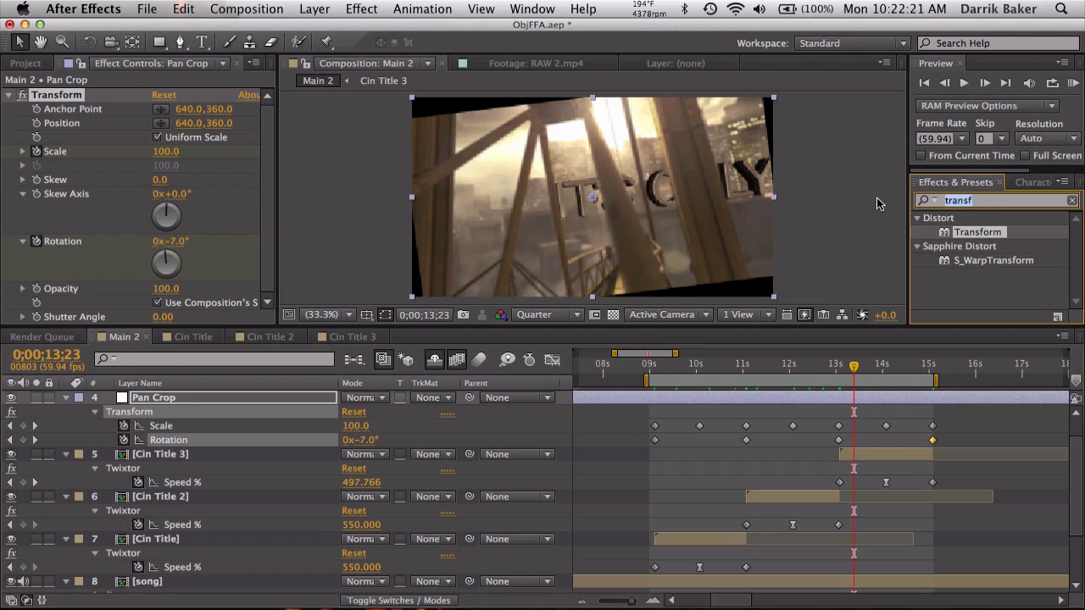
text(motion t)
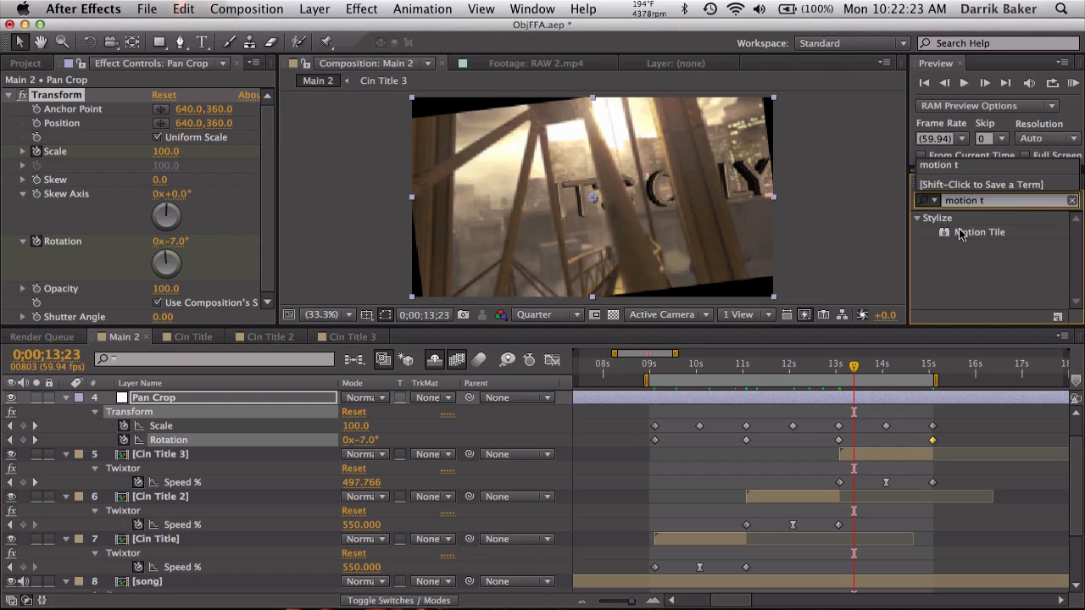
drag(960, 233, 95, 95)
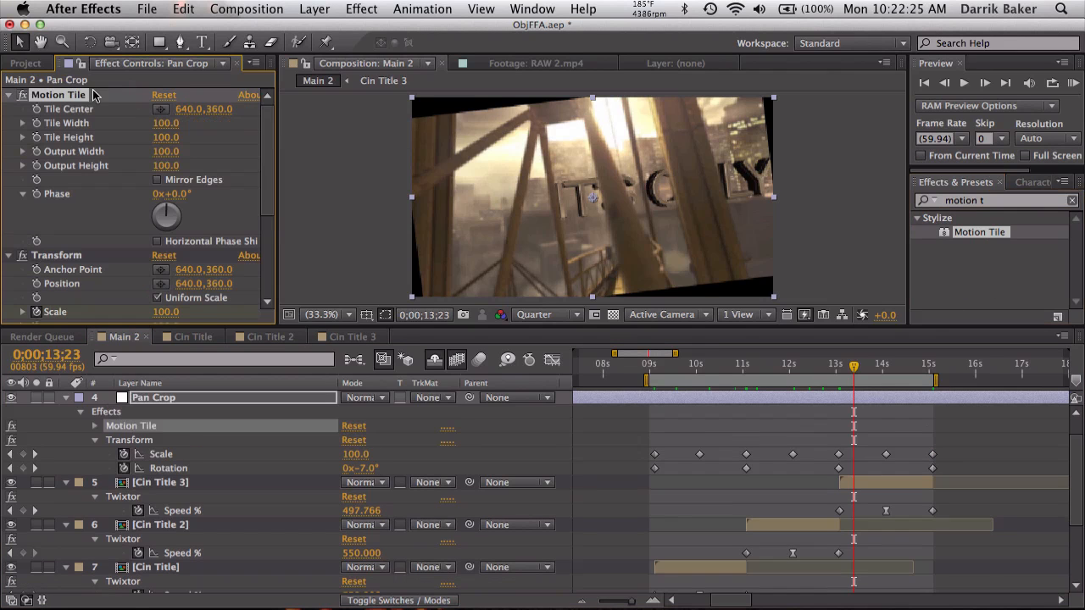
Step: Set Motion Tile's Output Height to 120 and Output Width to 110, enable Mirror Edges, and check the edges within Cin Title
click(165, 167)
text(120)
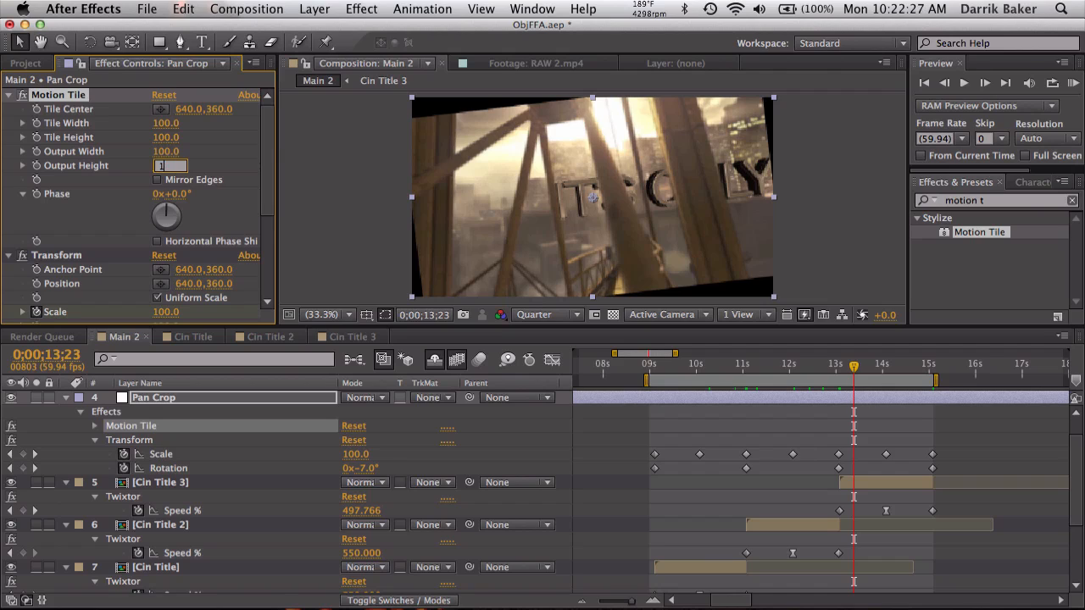
key(Return)
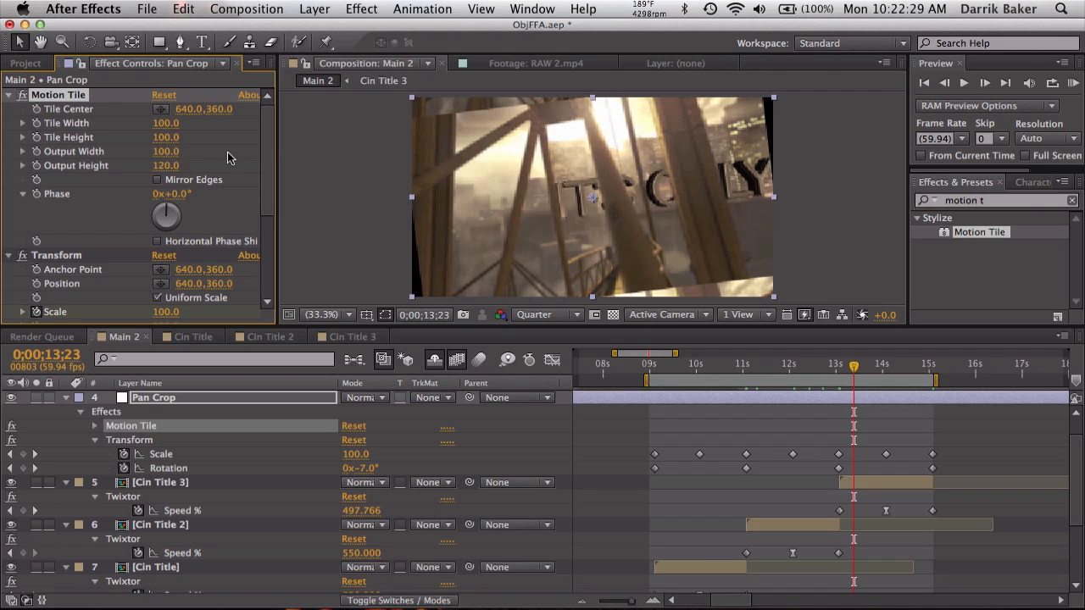
click(171, 152)
text(110)
key(Return)
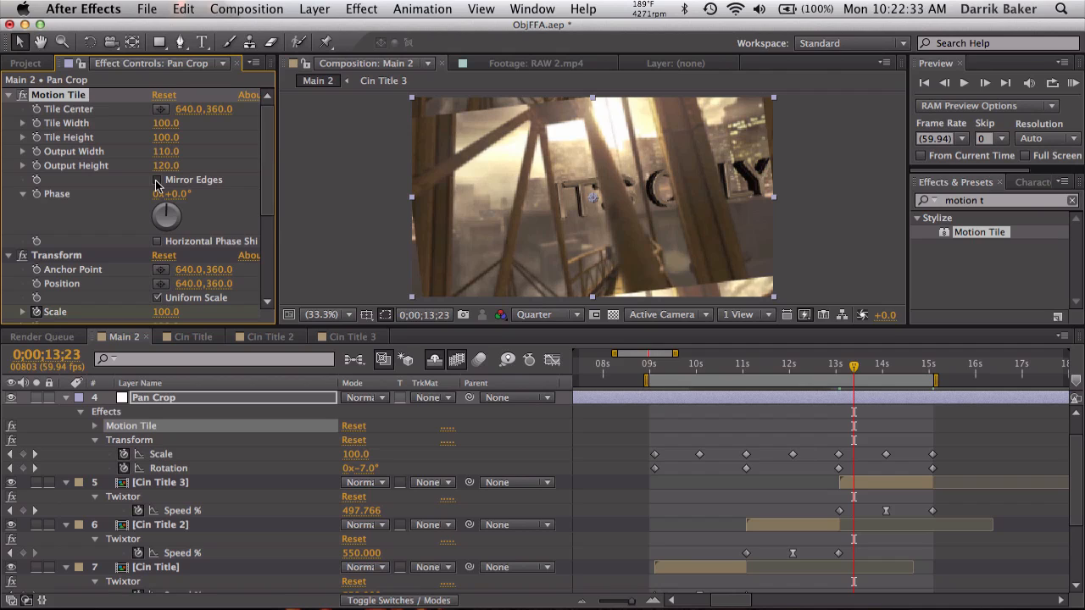
click(156, 181)
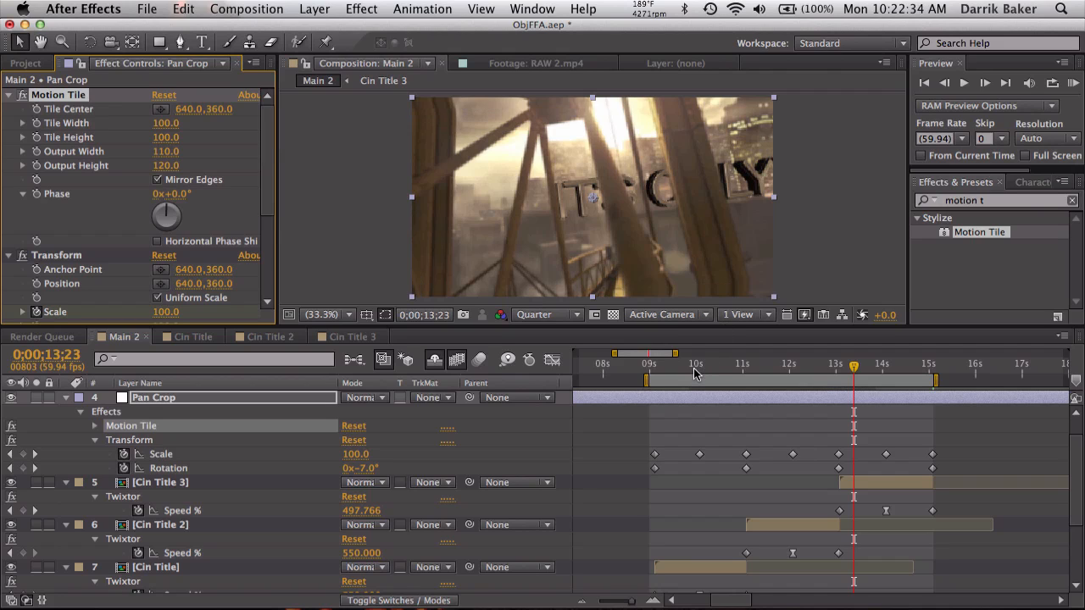
click(693, 374)
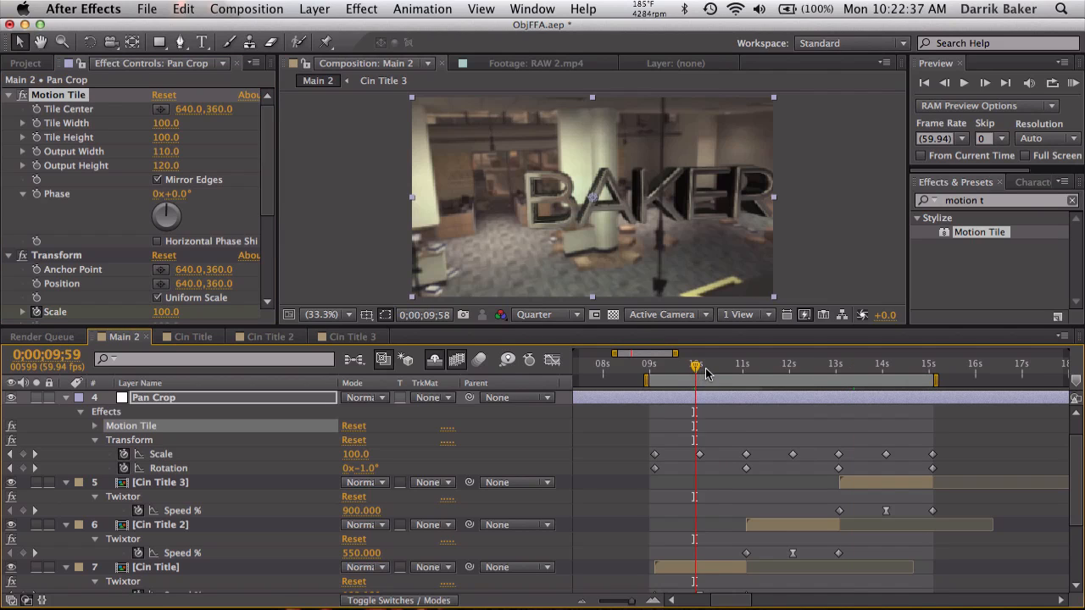
click(706, 374)
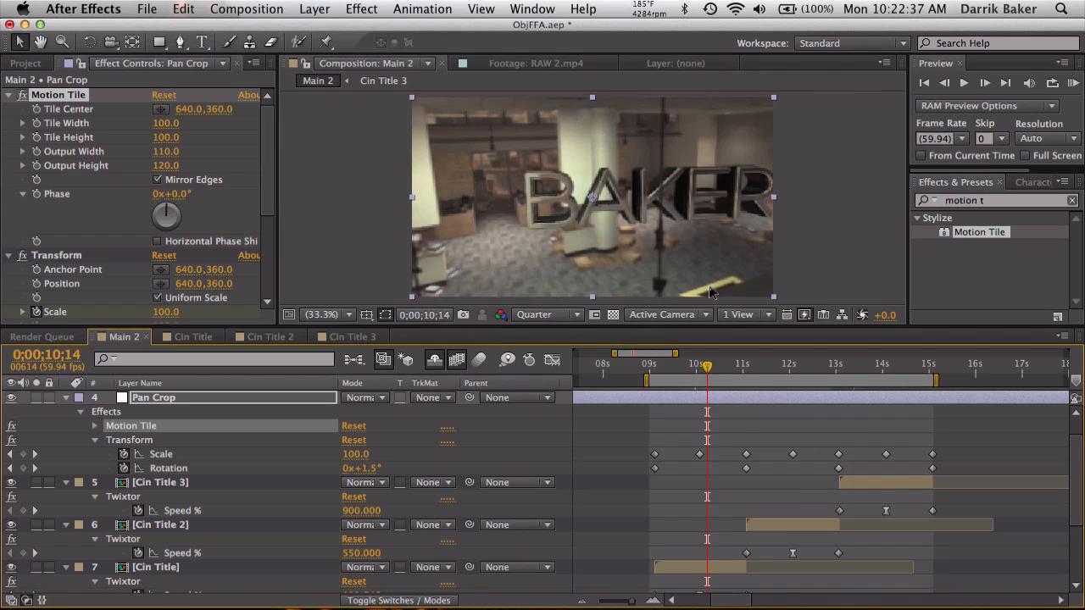
click(722, 371)
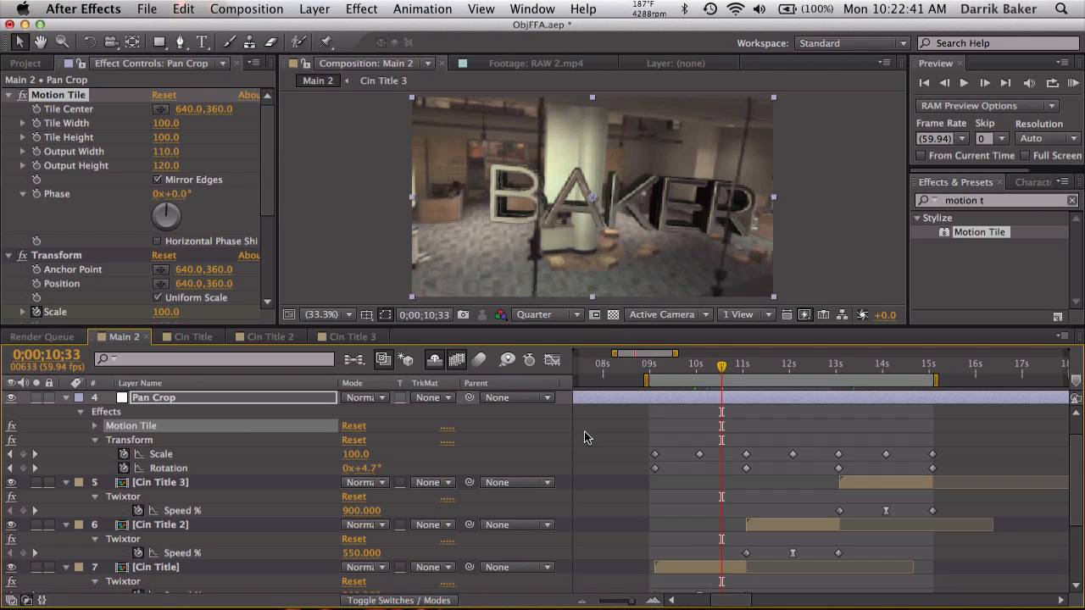
Step: Set Pan Crop's Transform Scale to 125 on the first keyframe at 0;00;09;06
key(j)
key(j)
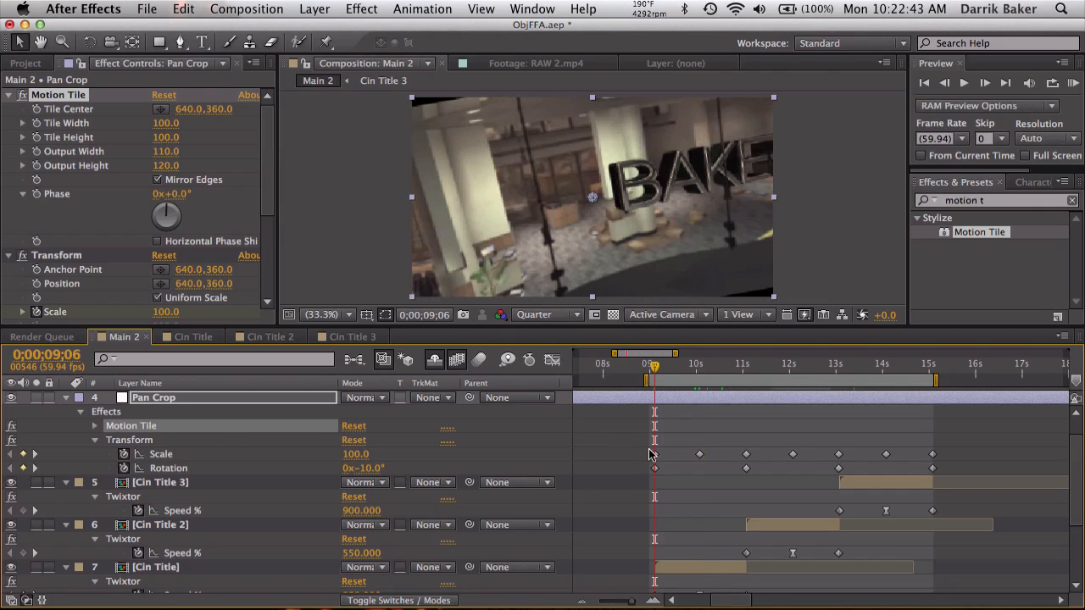
key(equal)
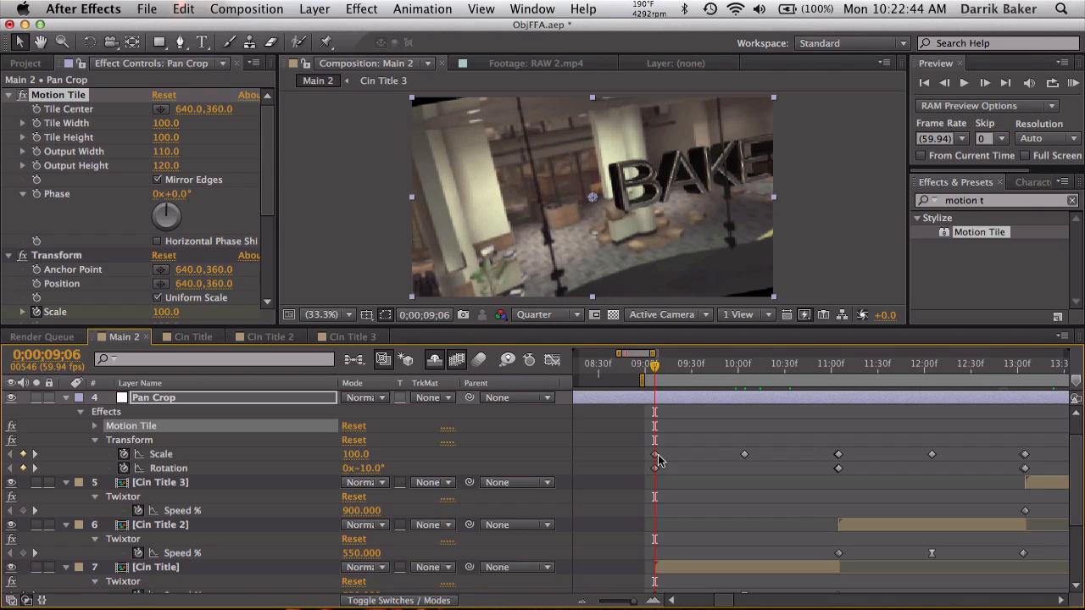
click(356, 455)
text(12)
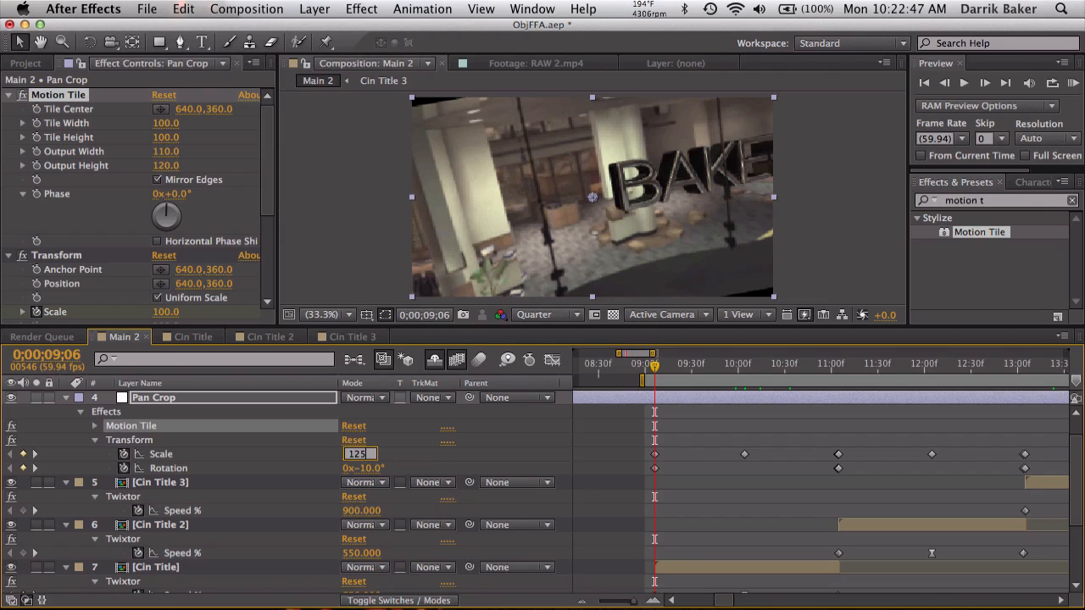
text(5)
key(Return)
Step: Set Pan Crop's Transform Scale to 105 on the keyframe at 0;00;10;04
key(k)
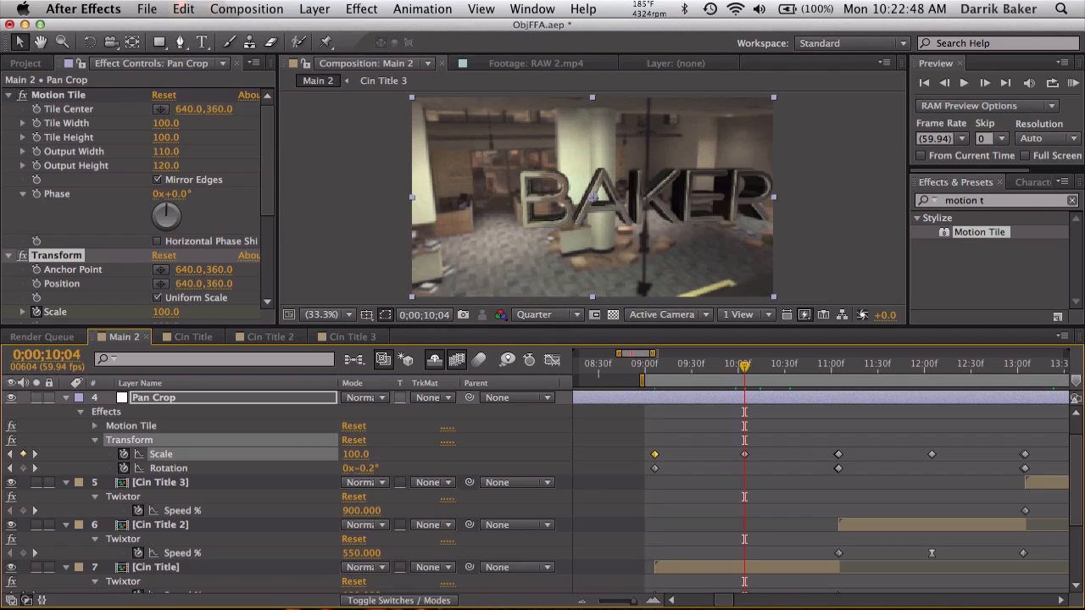
click(356, 455)
text(105)
key(Return)
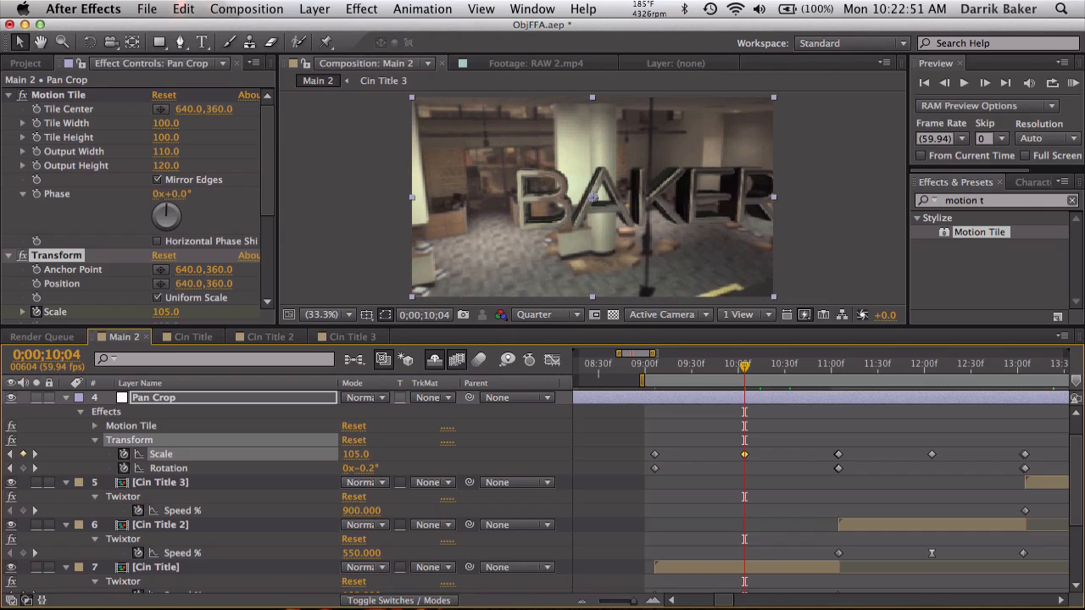
Step: Set Pan Crop's Transform Scale to 125 on both keyframes at 0;00;11;04 and 0;00;11;05
key(k)
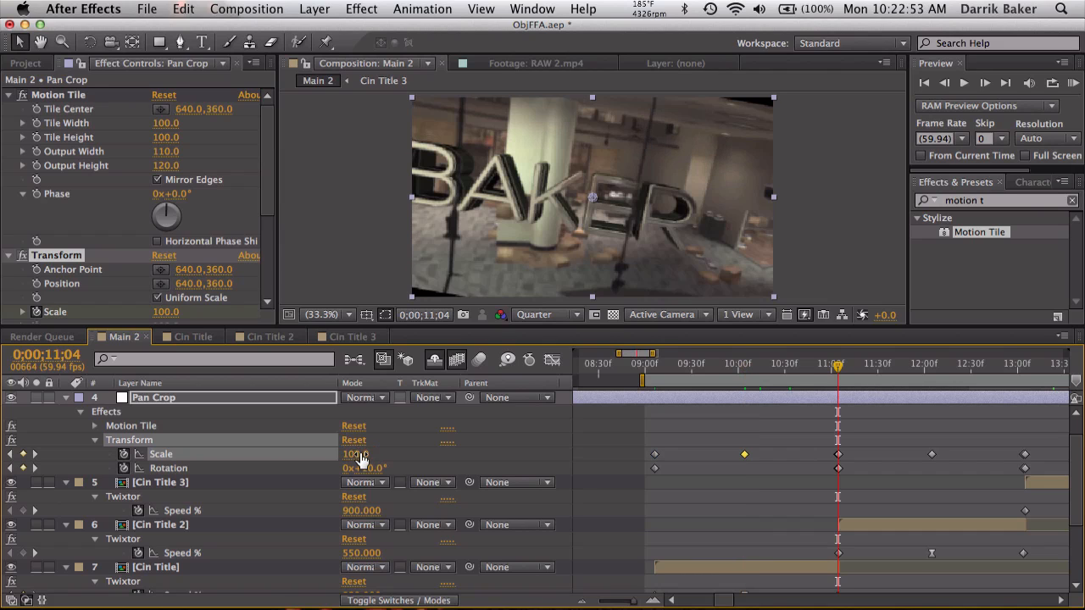
click(356, 456)
text(125)
key(Return)
key(Page_Down)
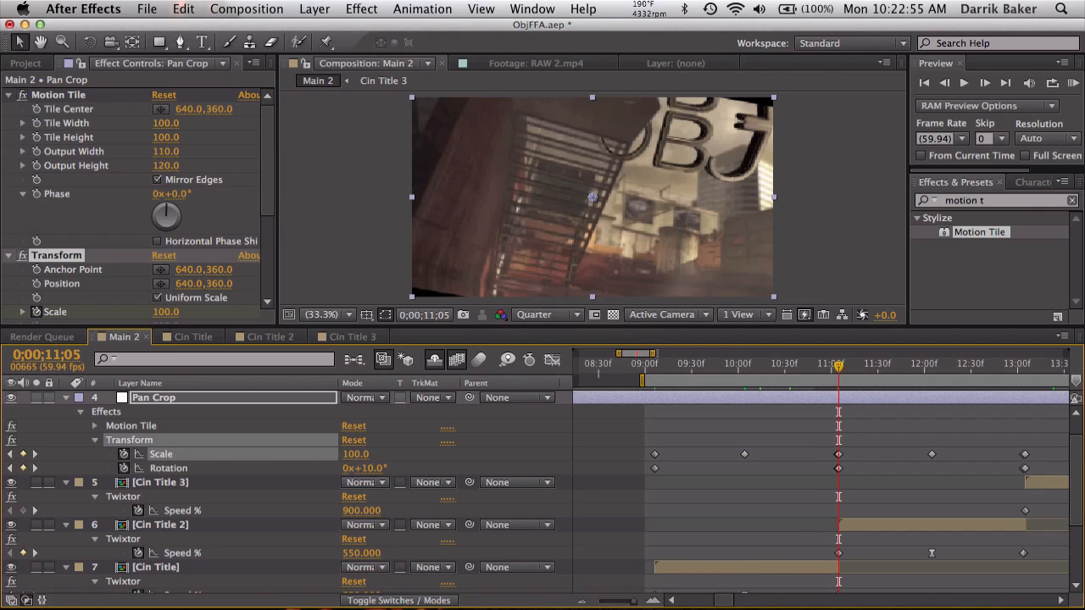
click(356, 455)
text(12;05)
key(Return)
Step: Set Pan Crop's Transform Scale to 105 on the keyframe at 0;00;12;05
key(k)
click(358, 456)
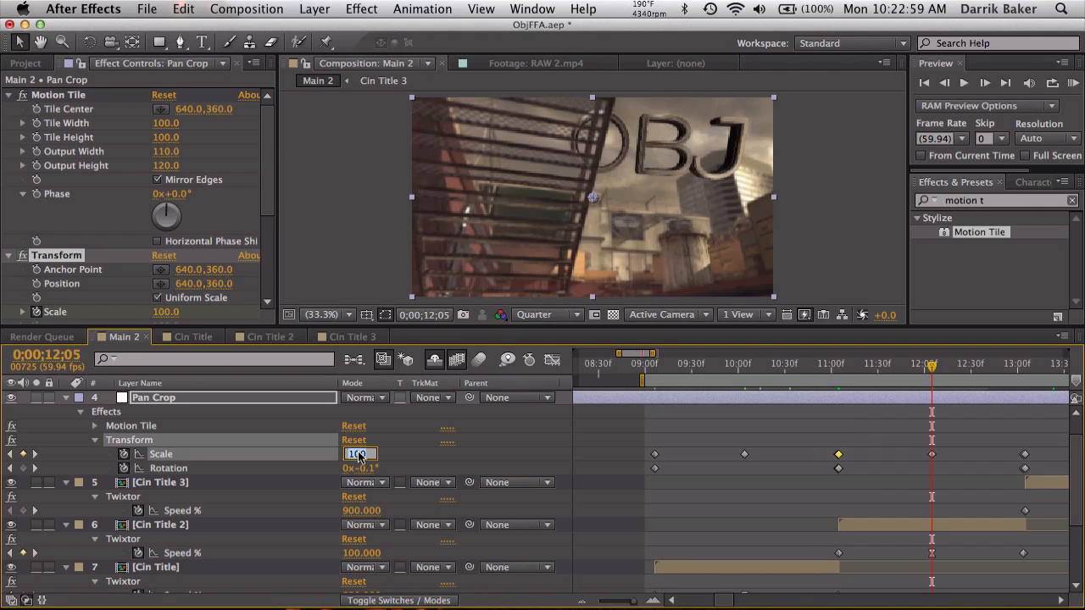
text(105)
key(Return)
Step: Set Pan Crop's Transform Scale to 125 on both keyframes at 0;00;13;04 and 0;00;13;05
key(k)
click(358, 455)
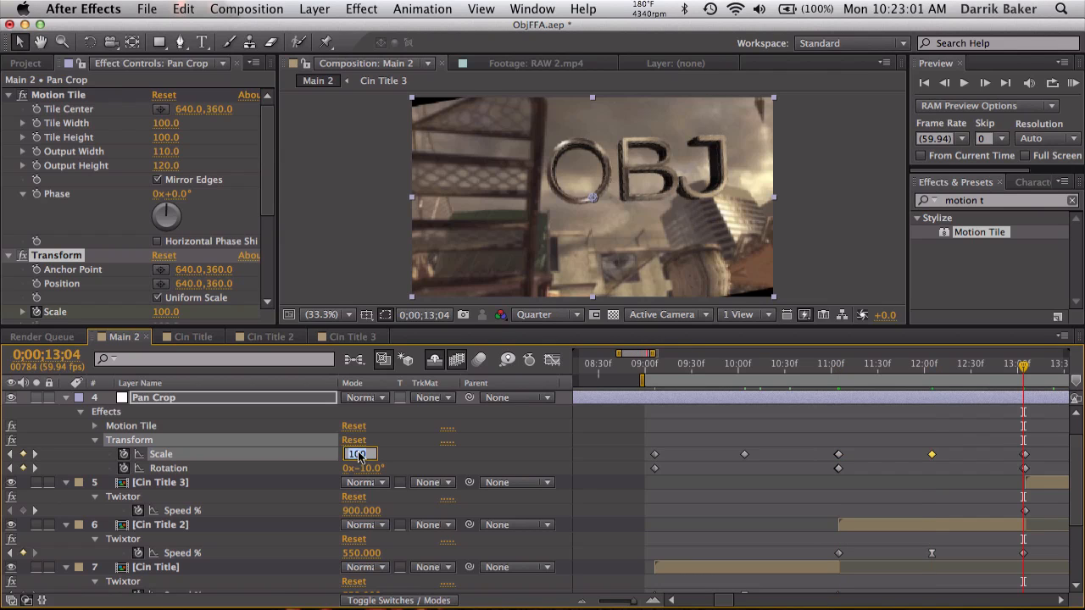
text(125)
key(Return)
key(k)
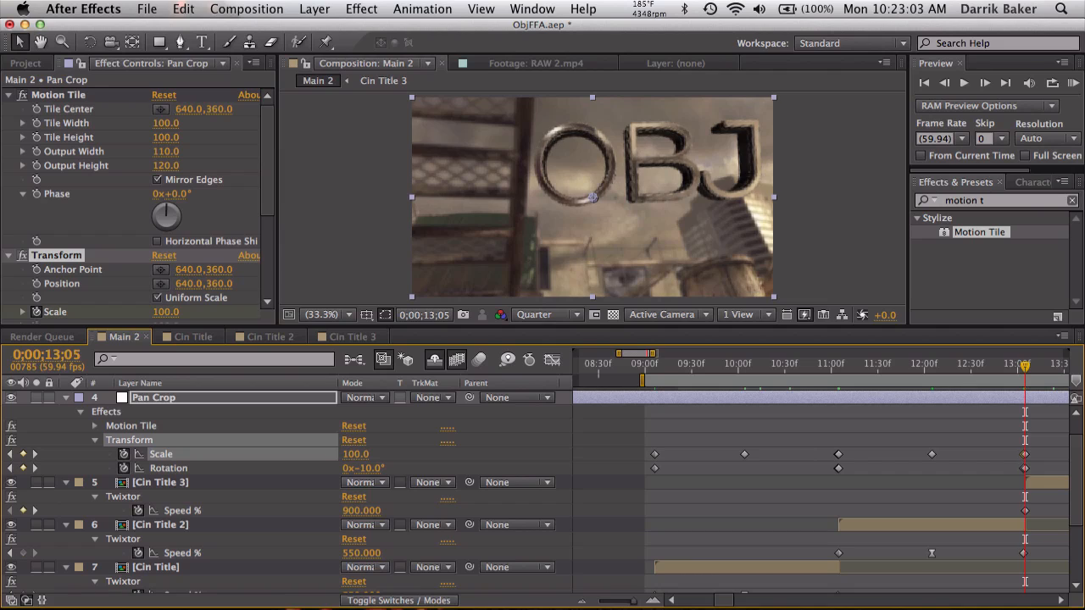
click(357, 455)
text(125)
key(Return)
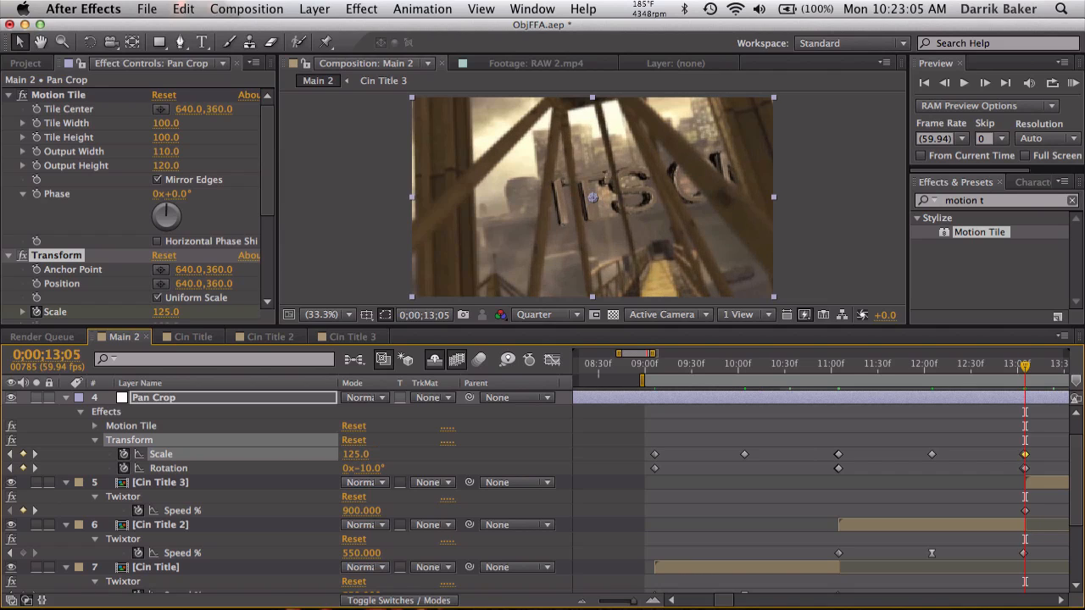
Step: Set Pan Crop's Transform Scale to 105 on the keyframe at 0;00;14;05
key(k)
click(356, 454)
text(105)
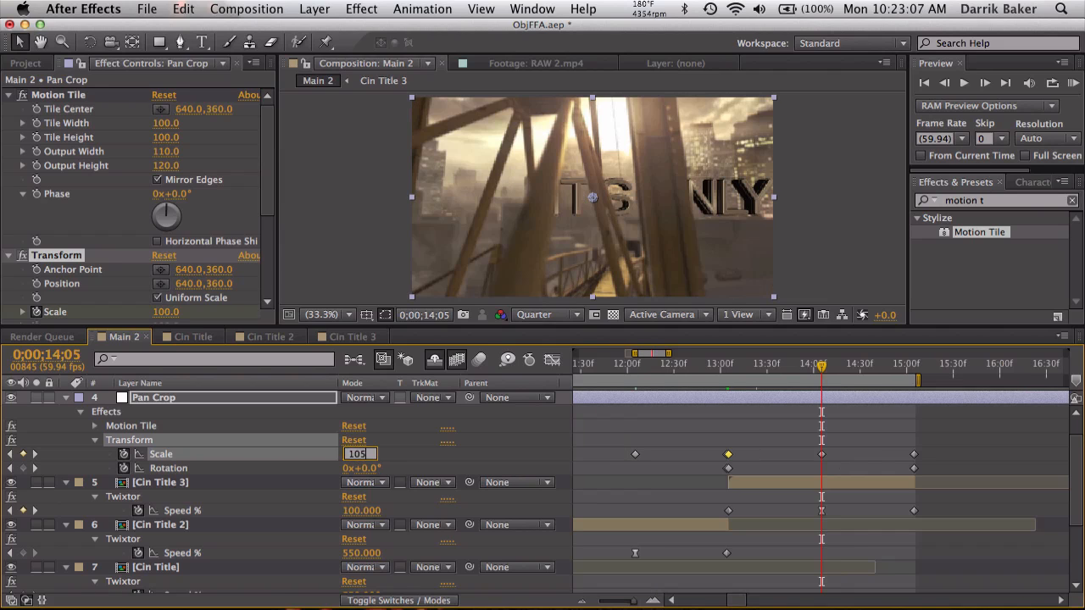
key(Return)
Step: Set Pan Crop's Transform Scale to 125 on the last keyframe at 0;00;15;05
key(k)
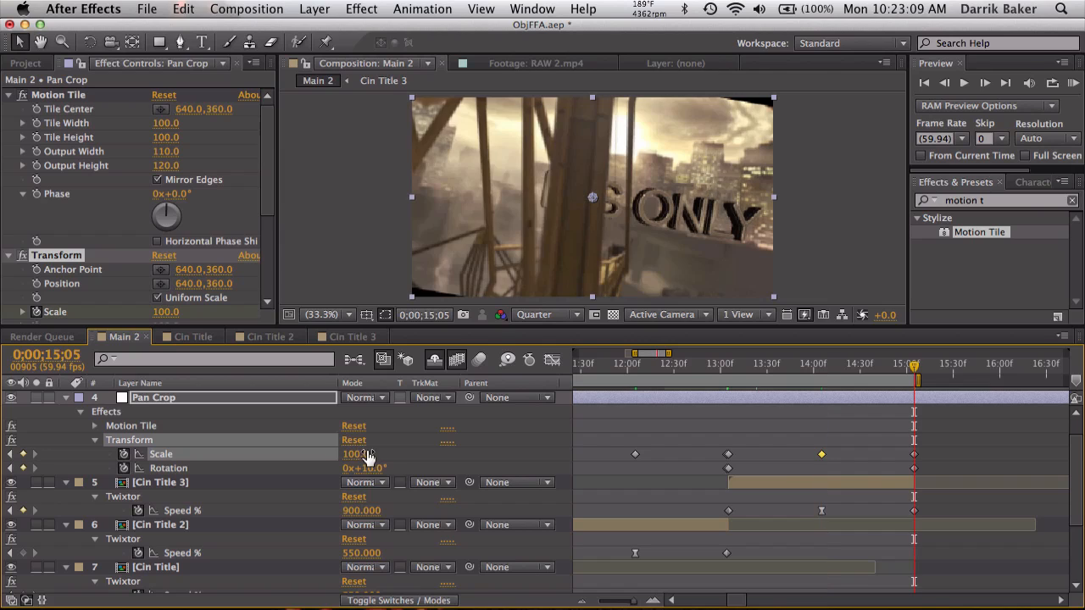
click(364, 455)
text(1205)
key(Return)
click(356, 454)
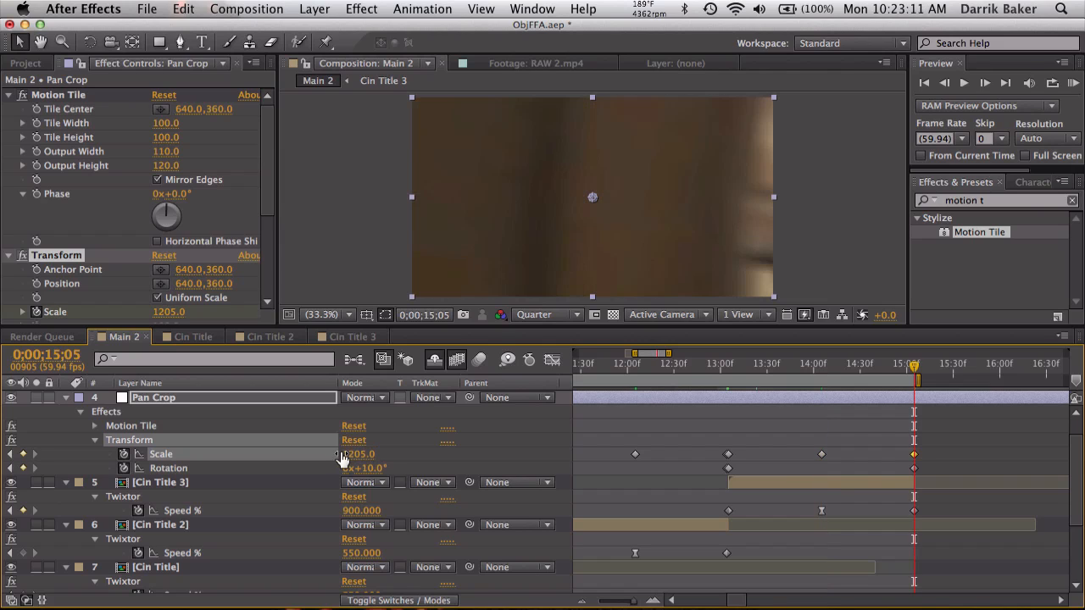
text(125)
key(Return)
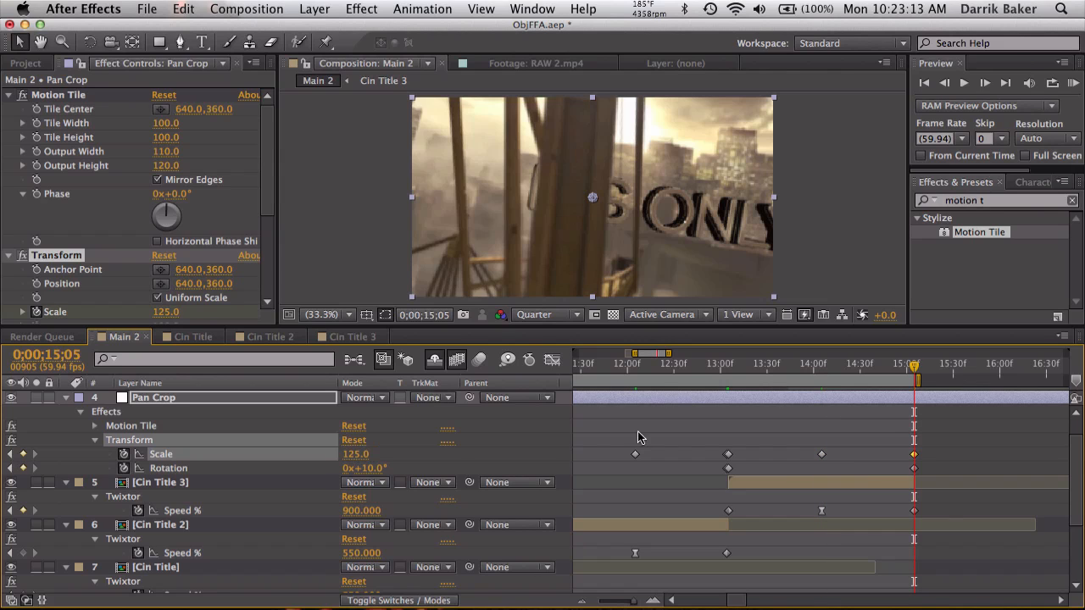
Step: RAM-preview the work area to check the scale and rotation moves across all three title clips
scroll(676, 454, left, 3)
key(minus)
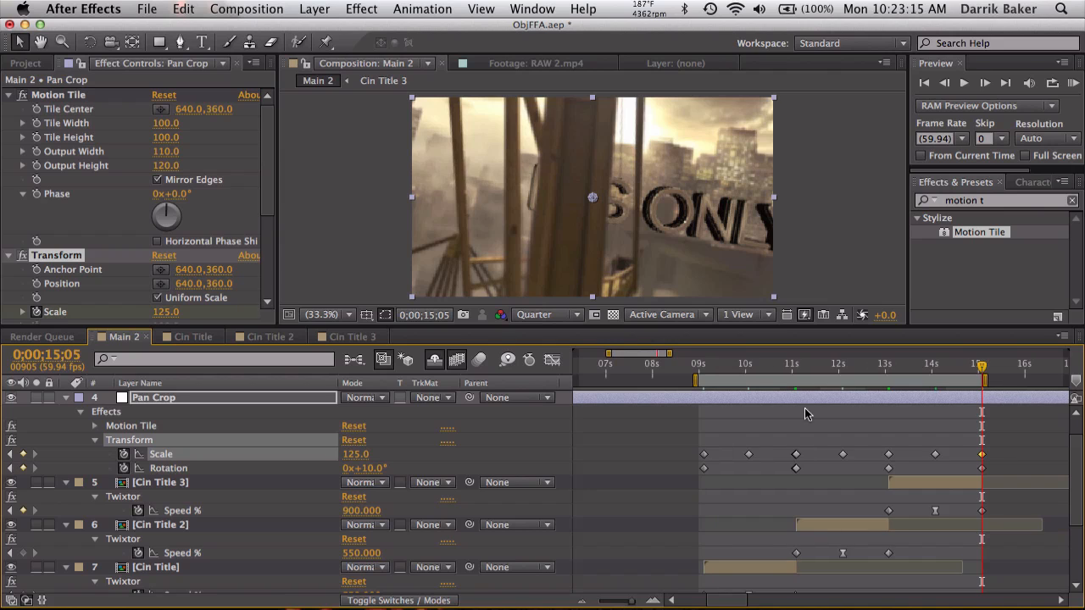
click(717, 367)
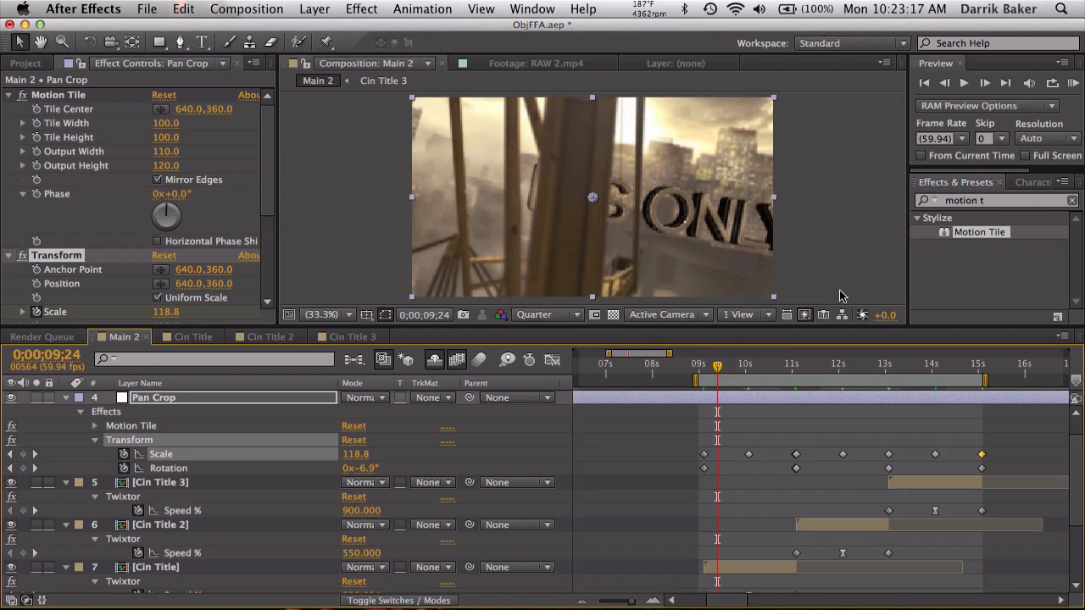
click(1073, 83)
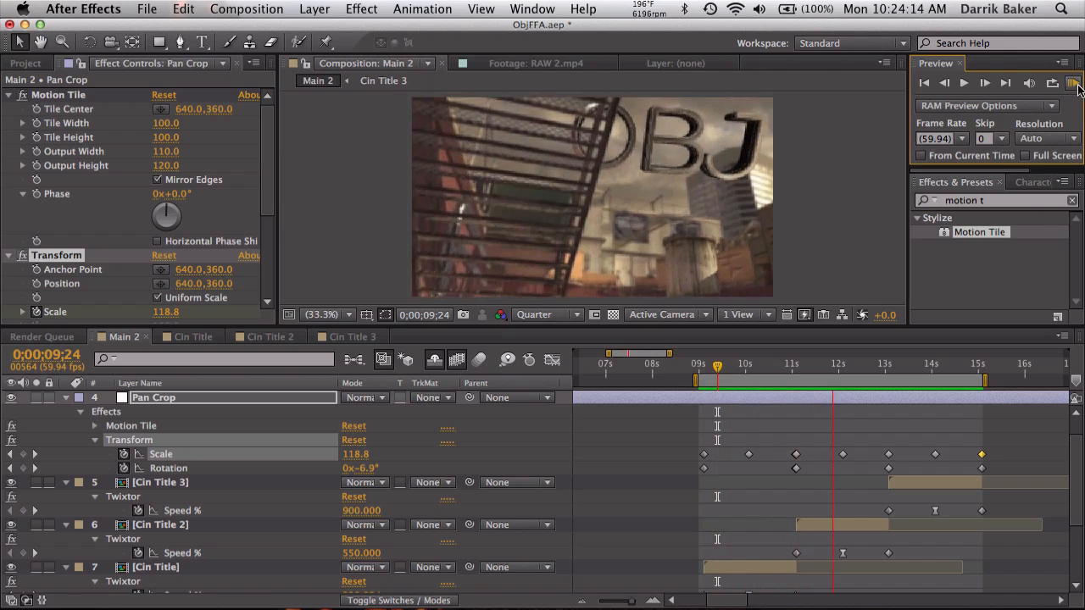
click(1073, 90)
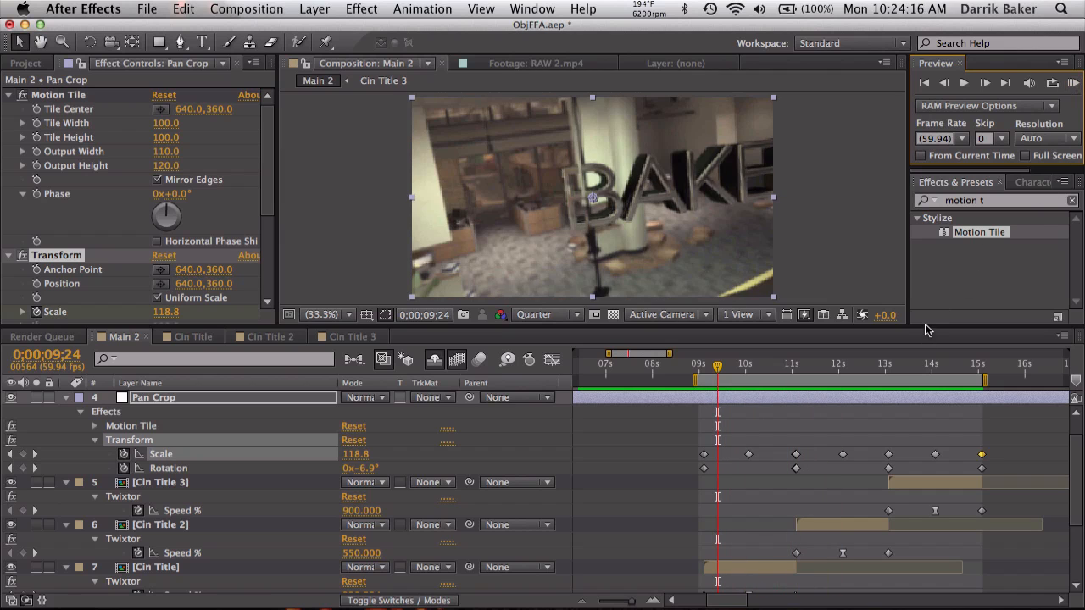
Step: Show Pan Crop's Scale in the Graph Editor, Easy Ease the low keyframe at 0;00;10;04 and lengthen both its handles
drag(927, 325, 917, 376)
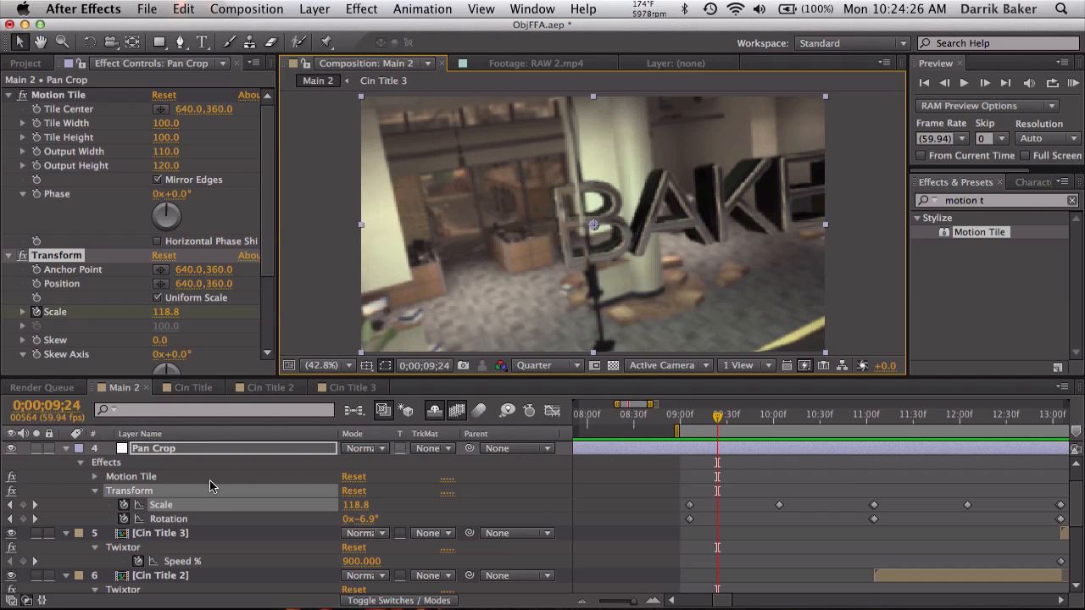
click(550, 411)
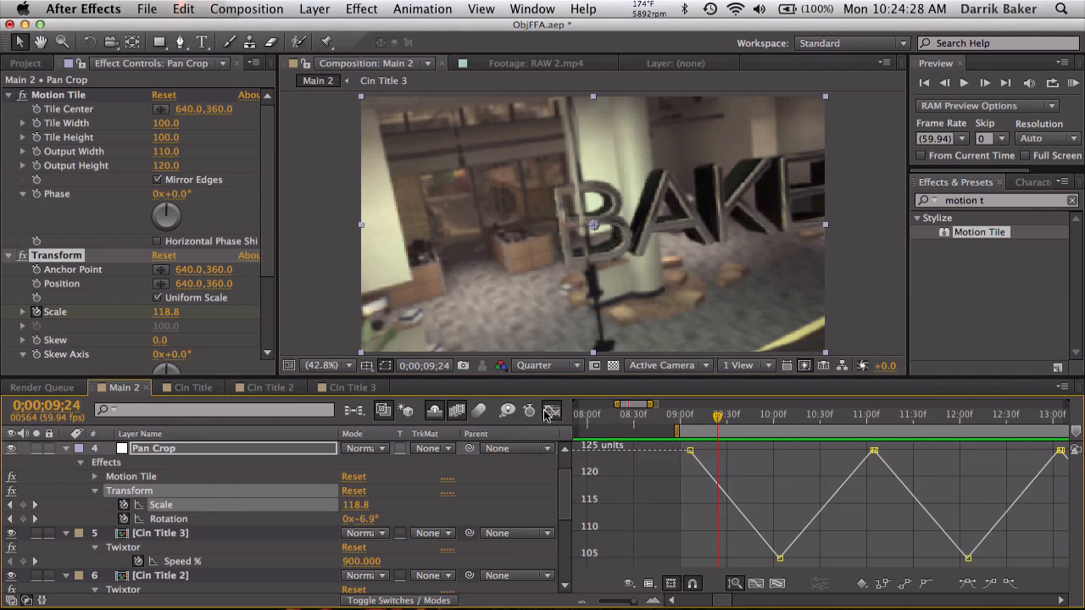
click(745, 559)
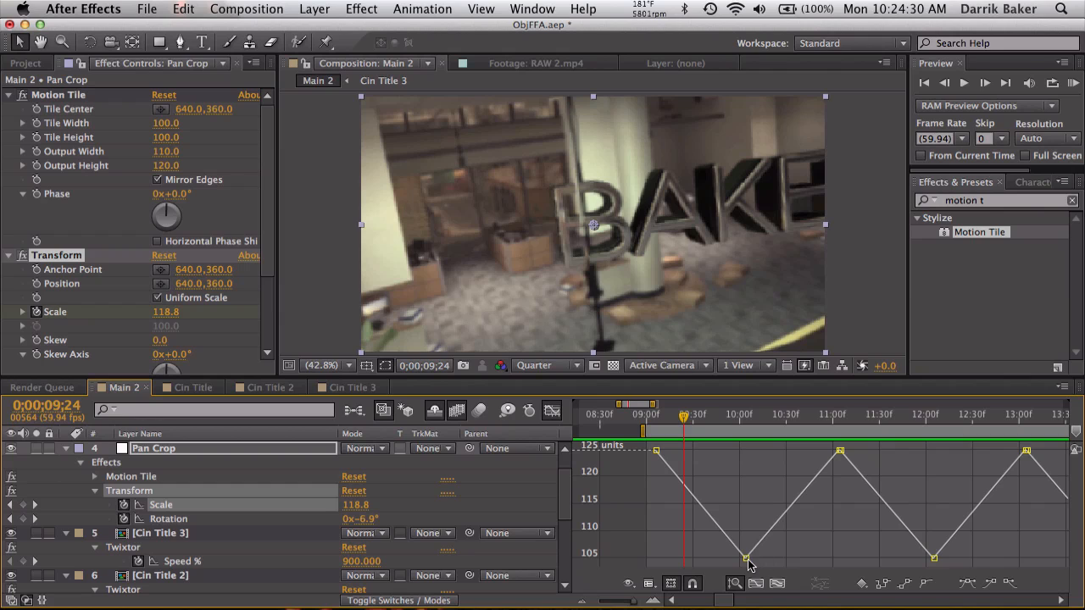
click(968, 583)
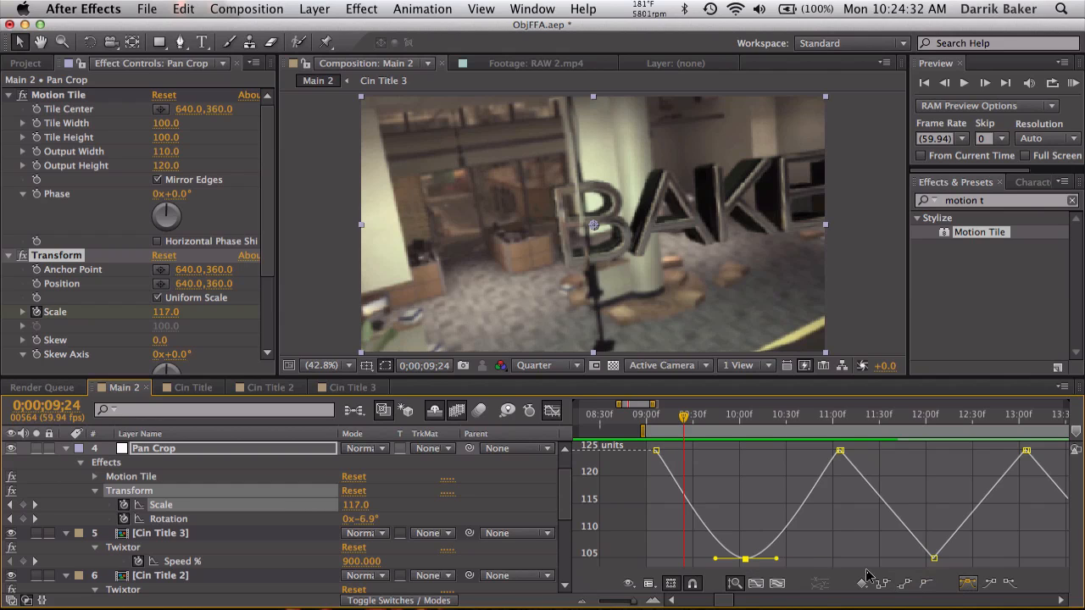
drag(777, 559, 803, 560)
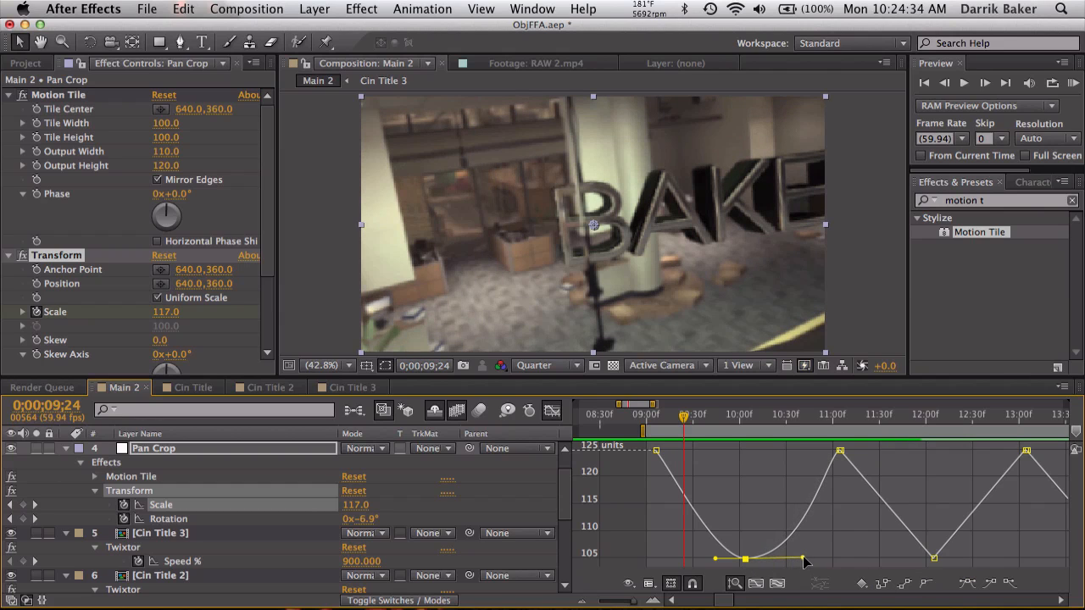
drag(717, 559, 688, 559)
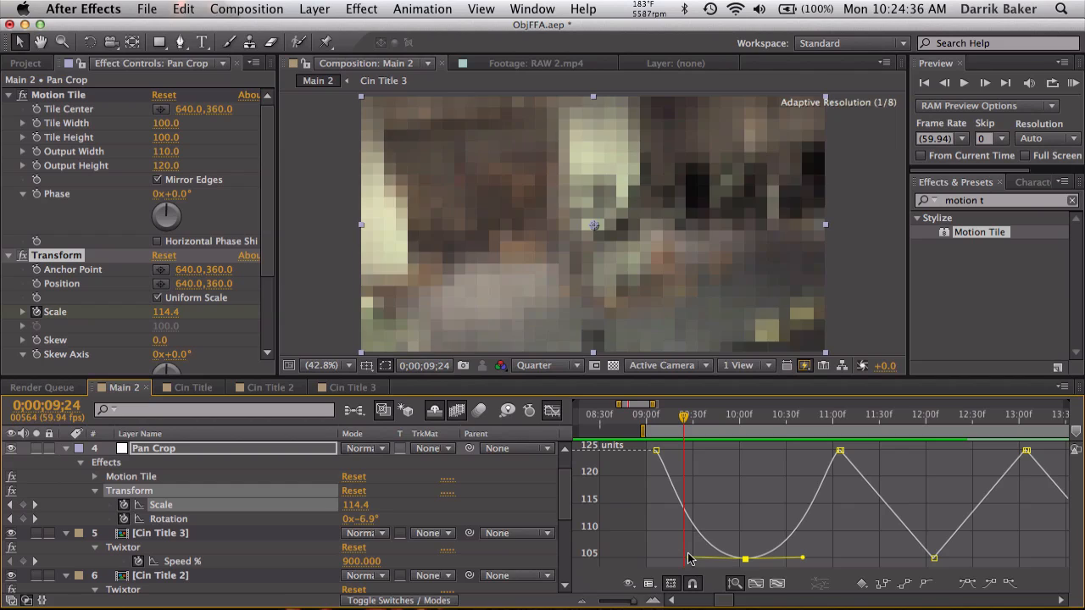
Step: Easy Ease the low Scale keyframe at 0;00;12;05 and lengthen both its handles to widen the curve
click(934, 560)
click(967, 584)
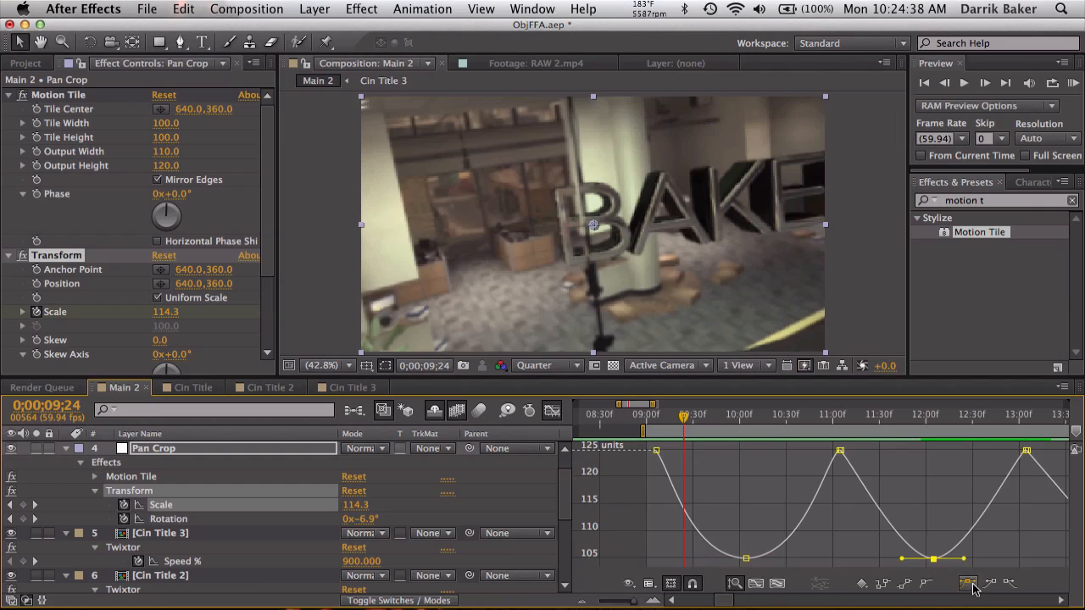
drag(963, 560, 989, 558)
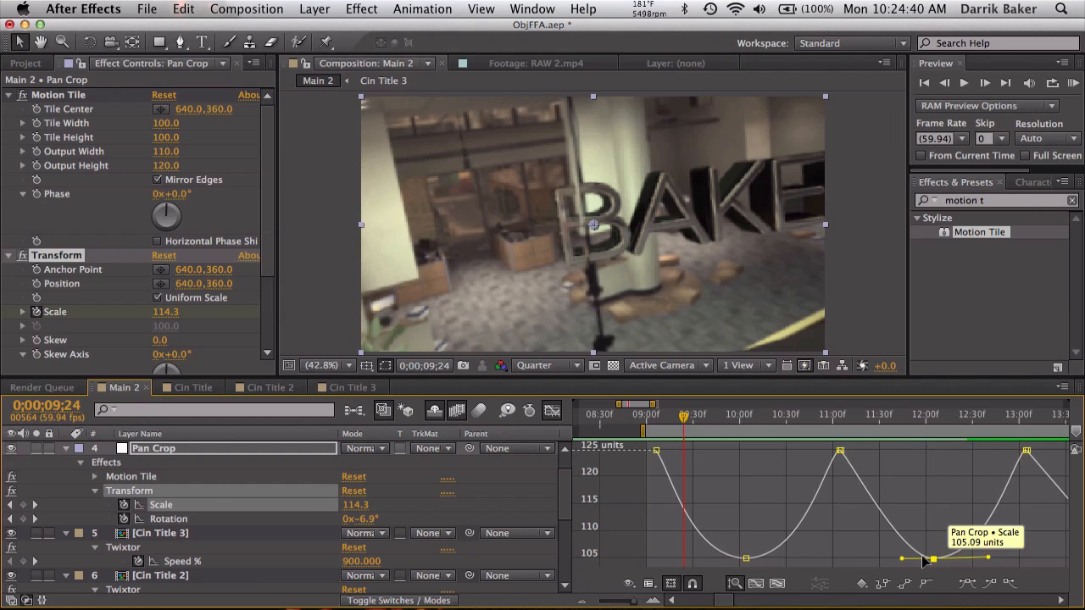
drag(902, 559, 882, 560)
Step: Easy Ease the low Scale keyframe at 0;00;14;05 and lengthen both its handles like the earlier ones
scroll(882, 559, right, 5)
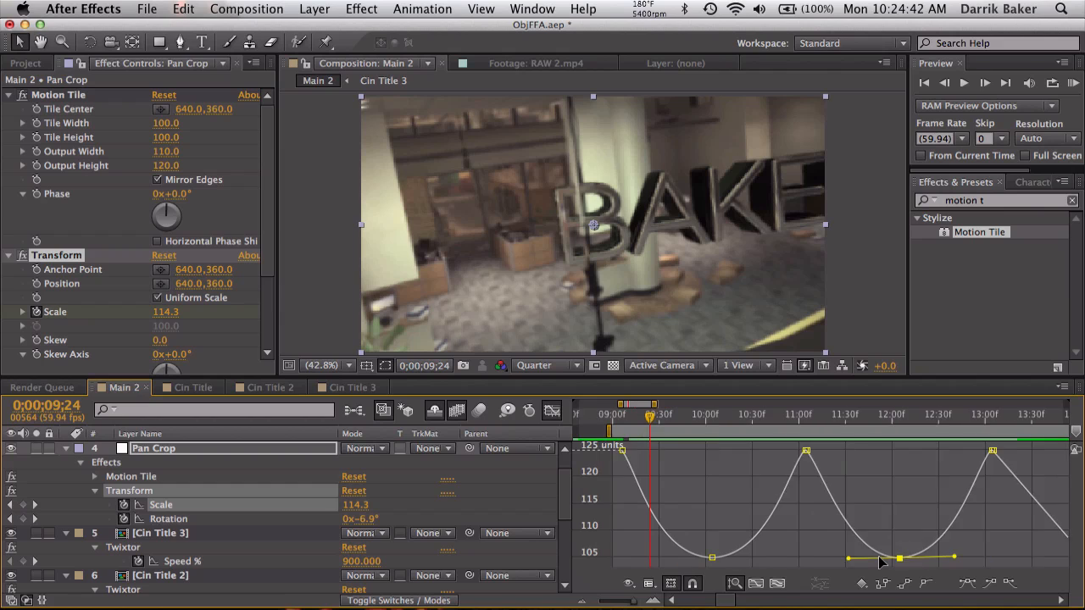
click(950, 417)
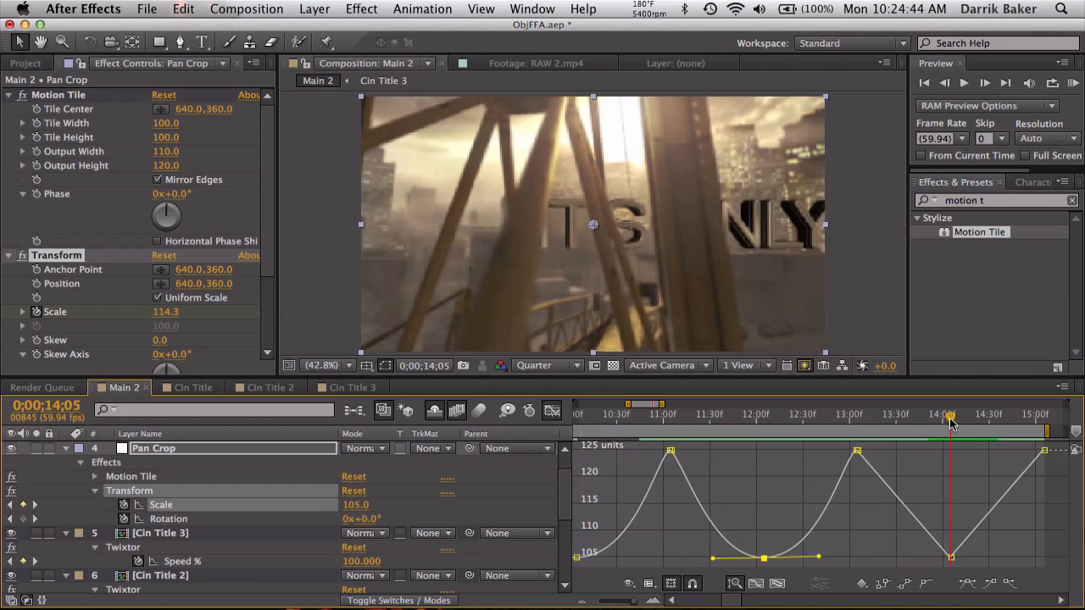
click(951, 558)
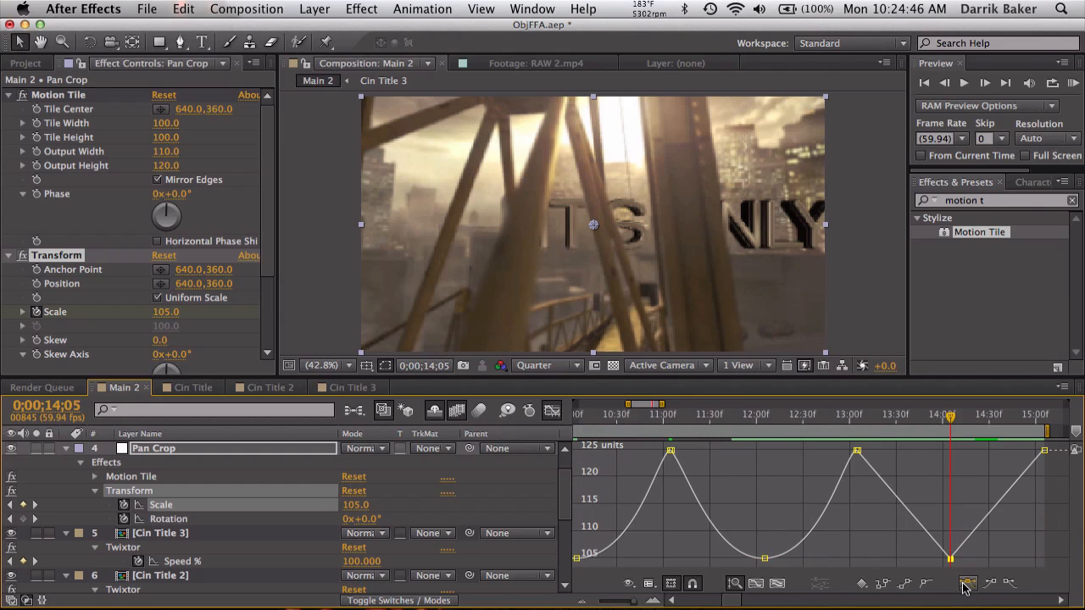
click(967, 583)
drag(983, 558, 1007, 558)
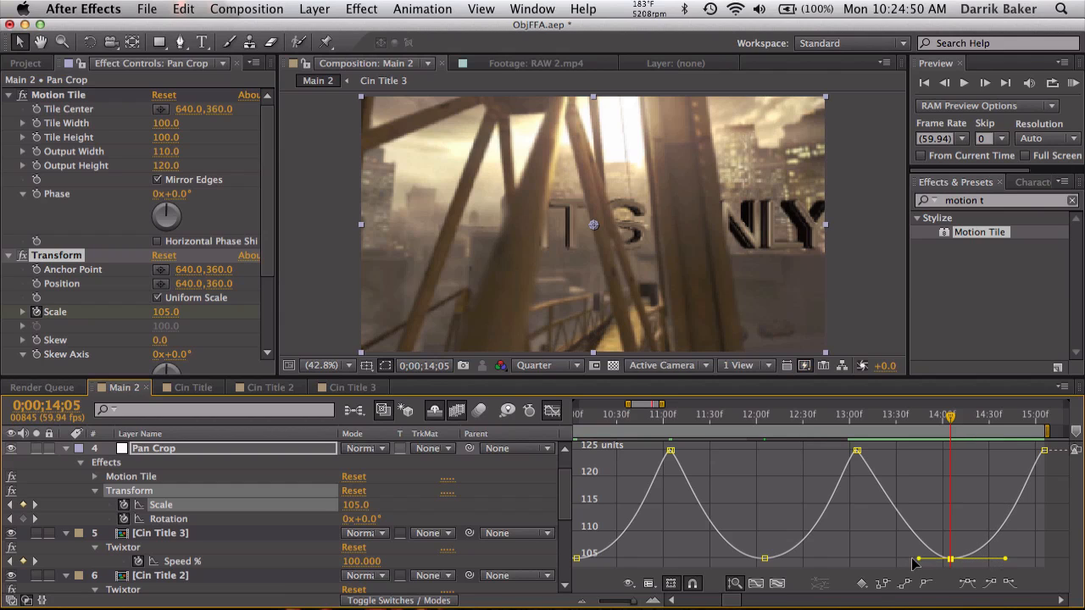
drag(917, 559, 899, 559)
Step: Show Pan Crop's Rotation graph, ease the first keyframe at 0;00;09;06 and swing its outgoing handle steeply upward
click(265, 519)
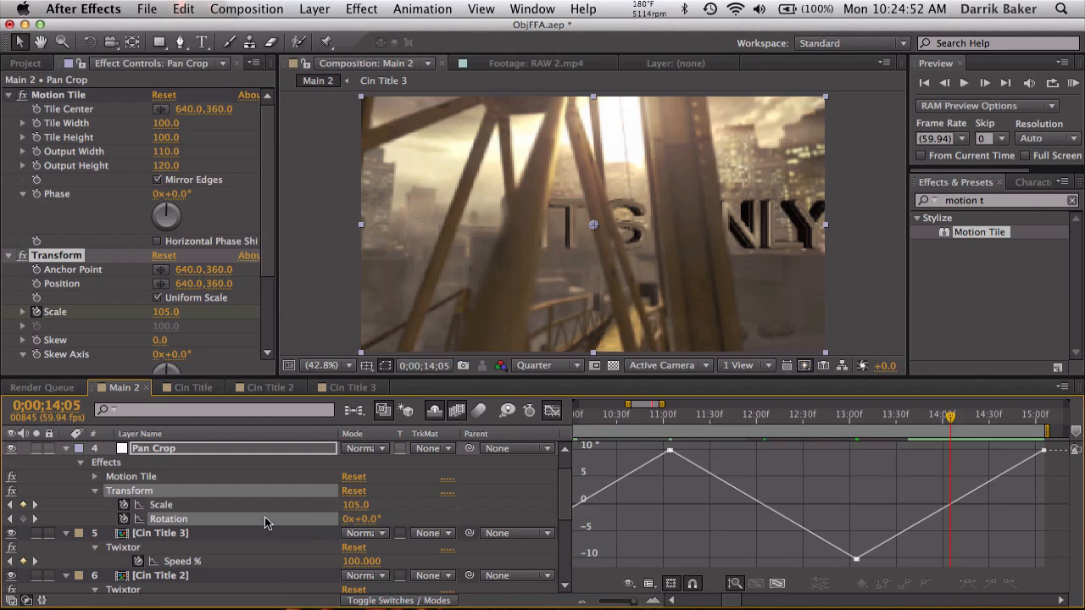
scroll(641, 527, left, 5)
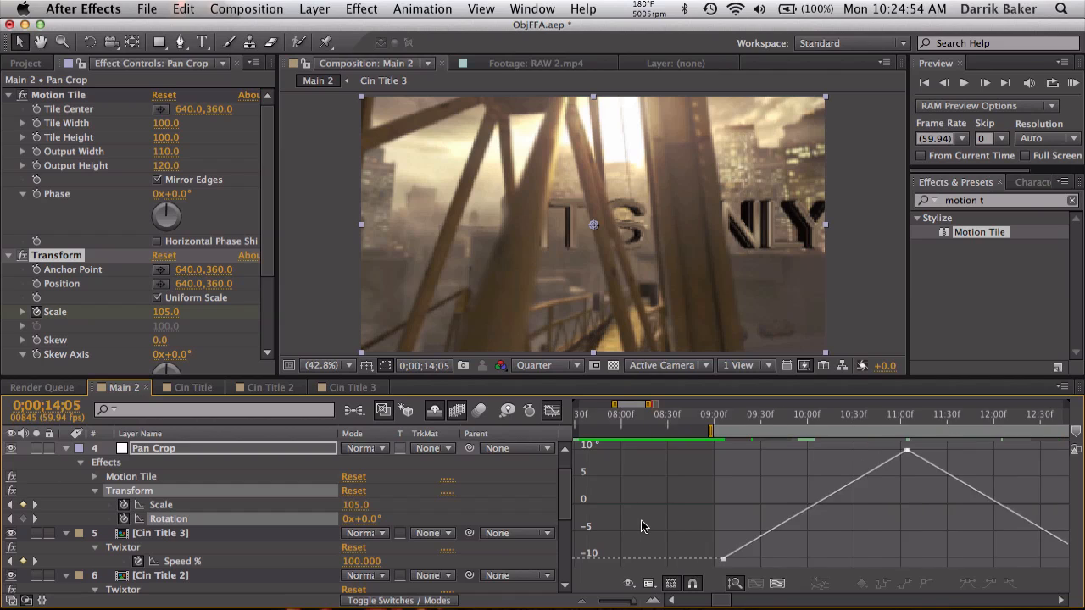
click(689, 560)
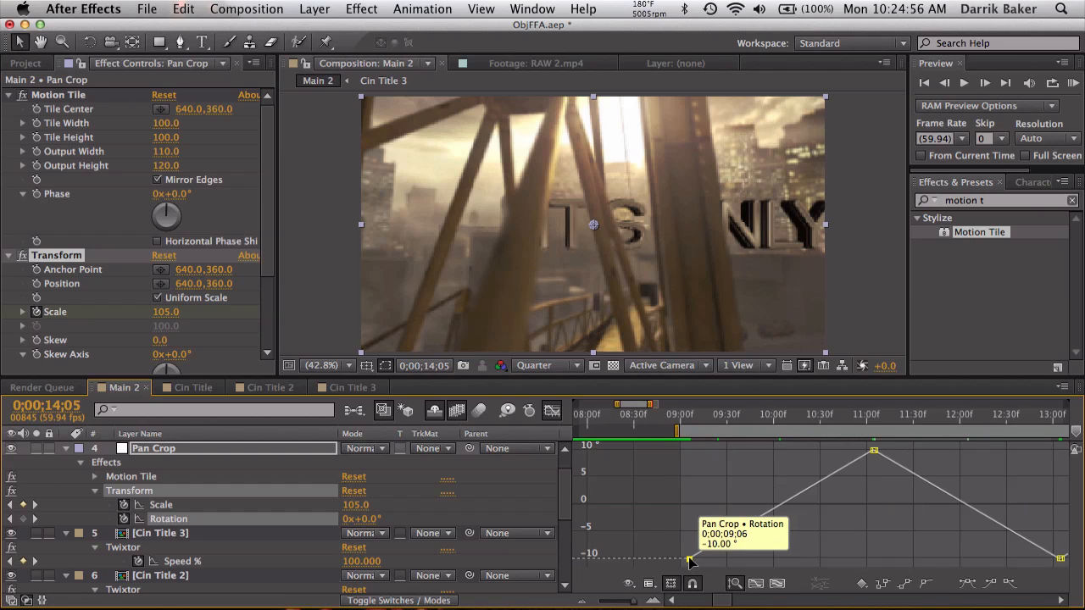
click(1003, 582)
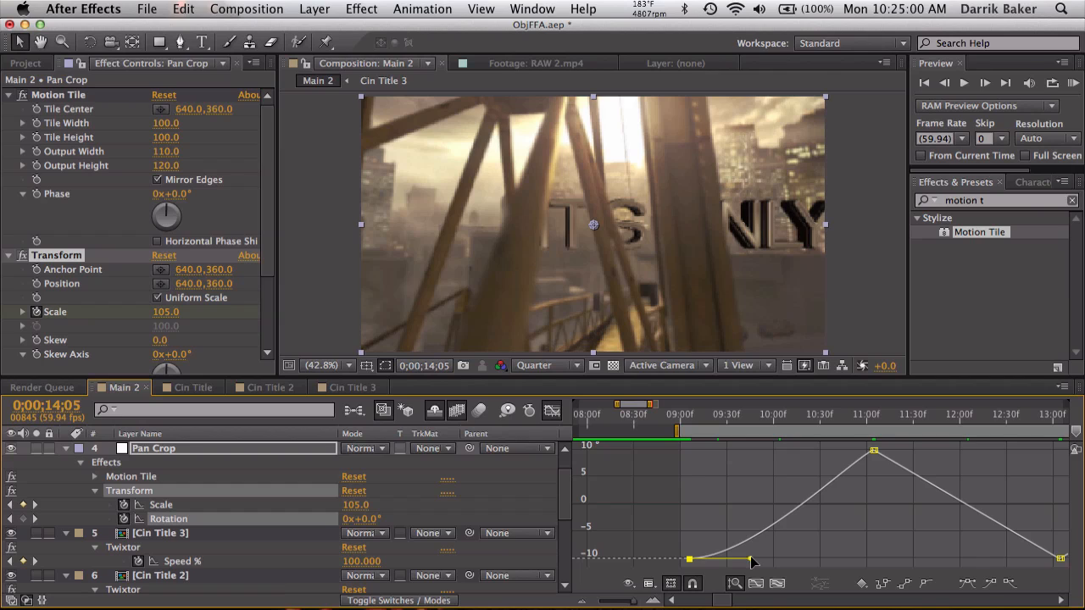
drag(750, 559, 687, 530)
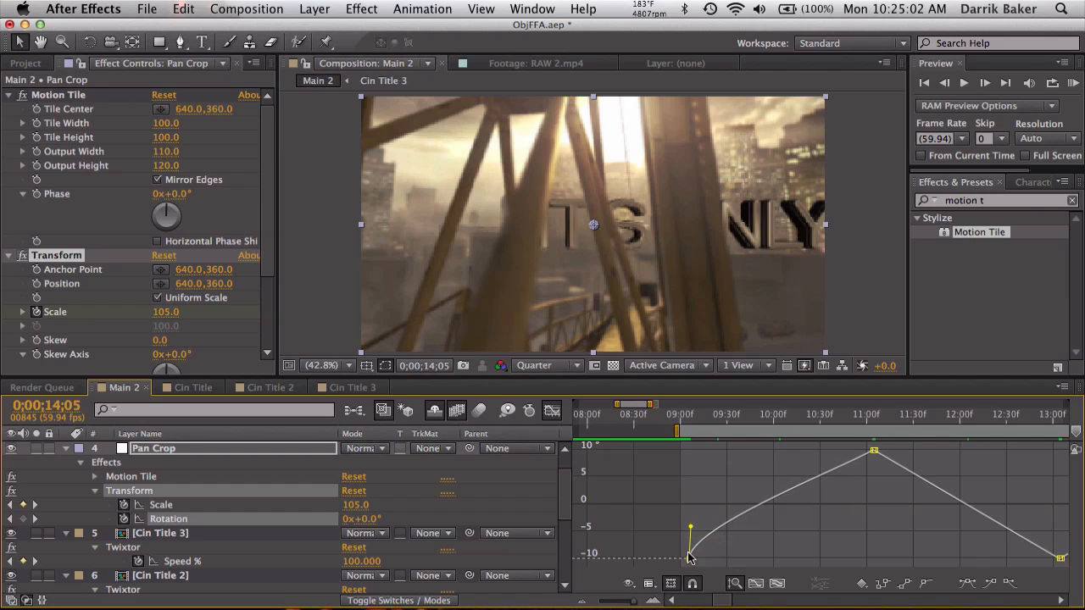
Step: Apply Easy Ease In to Pan Crop's Rotation keyframe at 0;00;11;04 and swing its incoming handle steeply downward
click(874, 450)
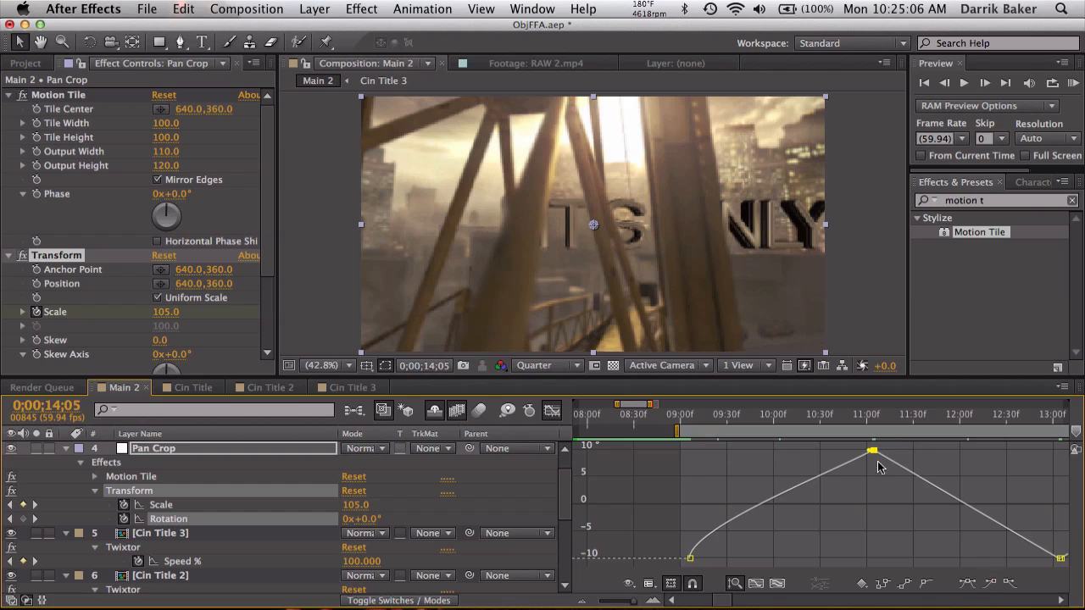
drag(874, 451, 895, 492)
scroll(897, 497, up, 2)
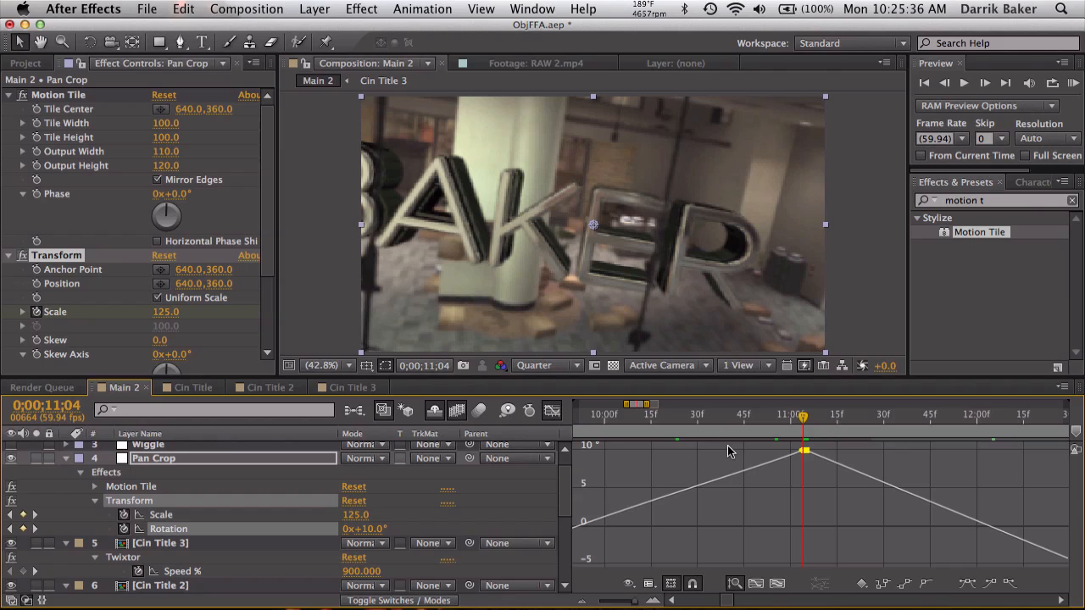
scroll(727, 451, up, 3)
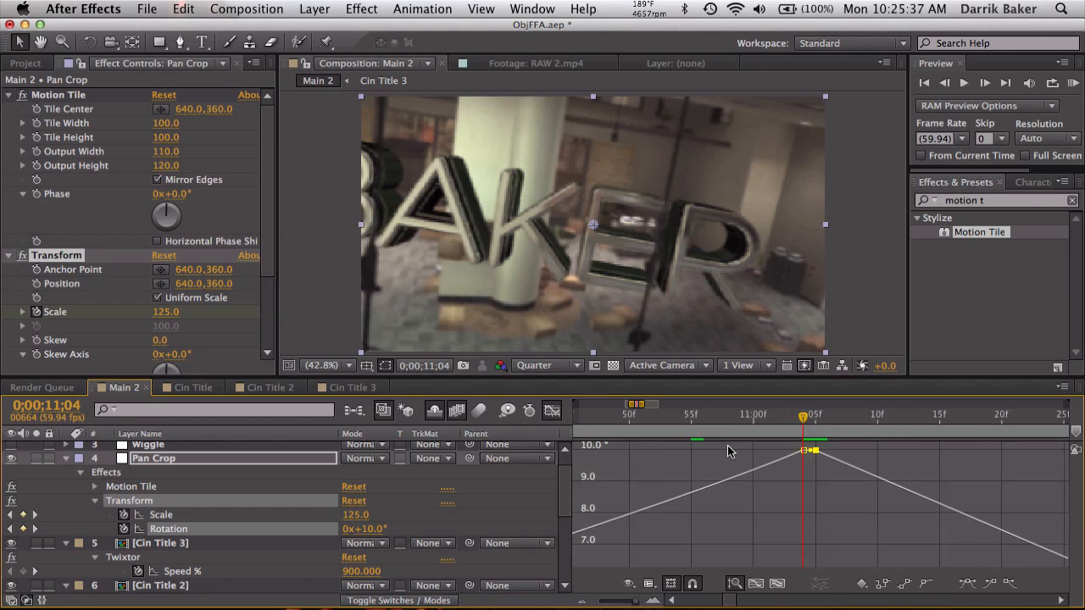
click(769, 450)
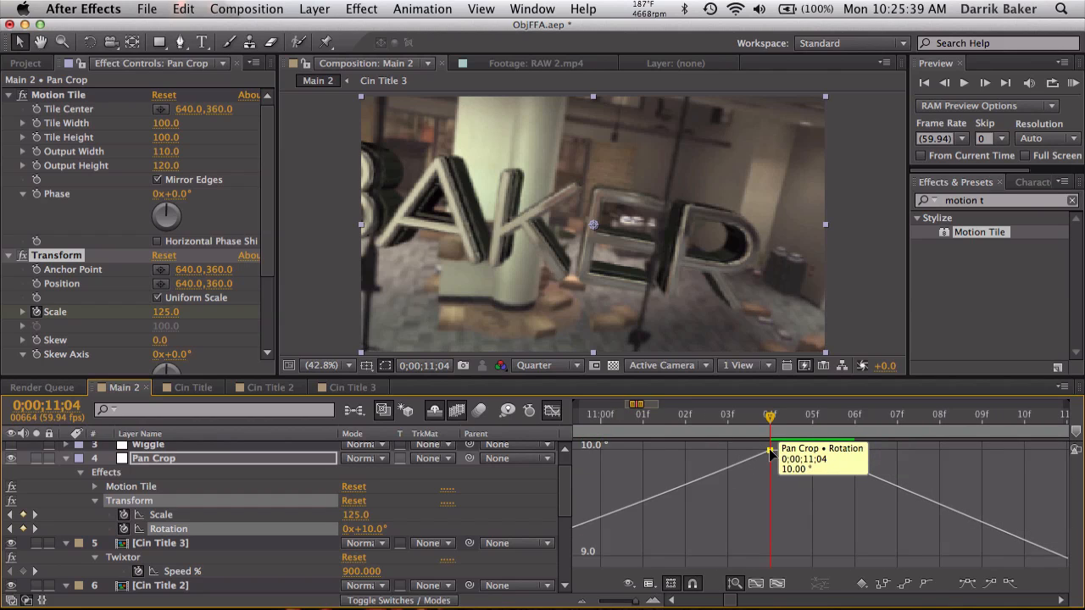
click(989, 584)
key(minus)
key(minus)
key(minus)
key(minus)
key(minus)
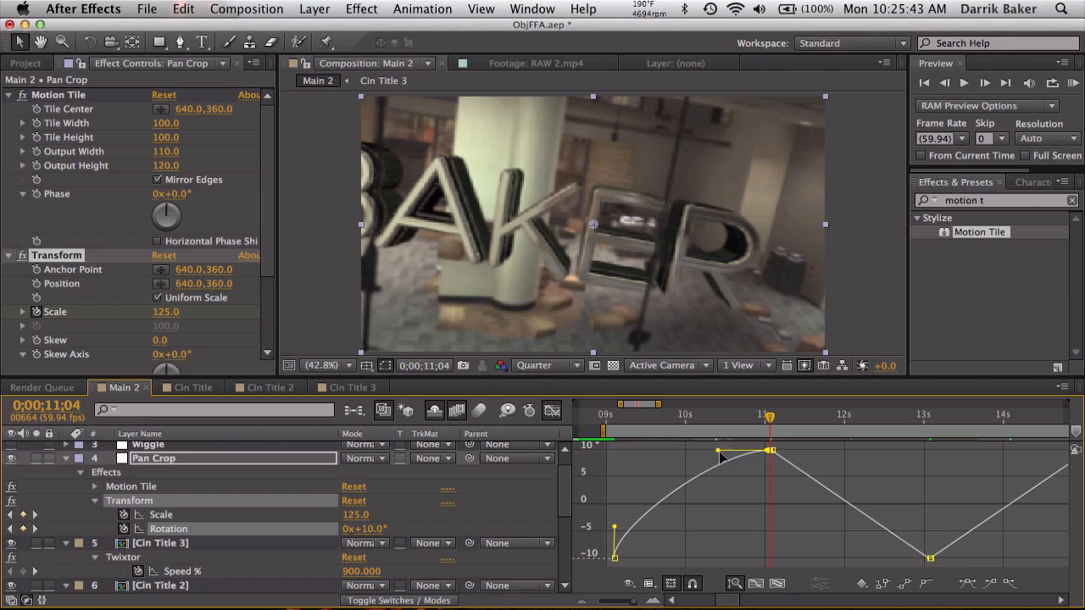
drag(721, 458, 776, 500)
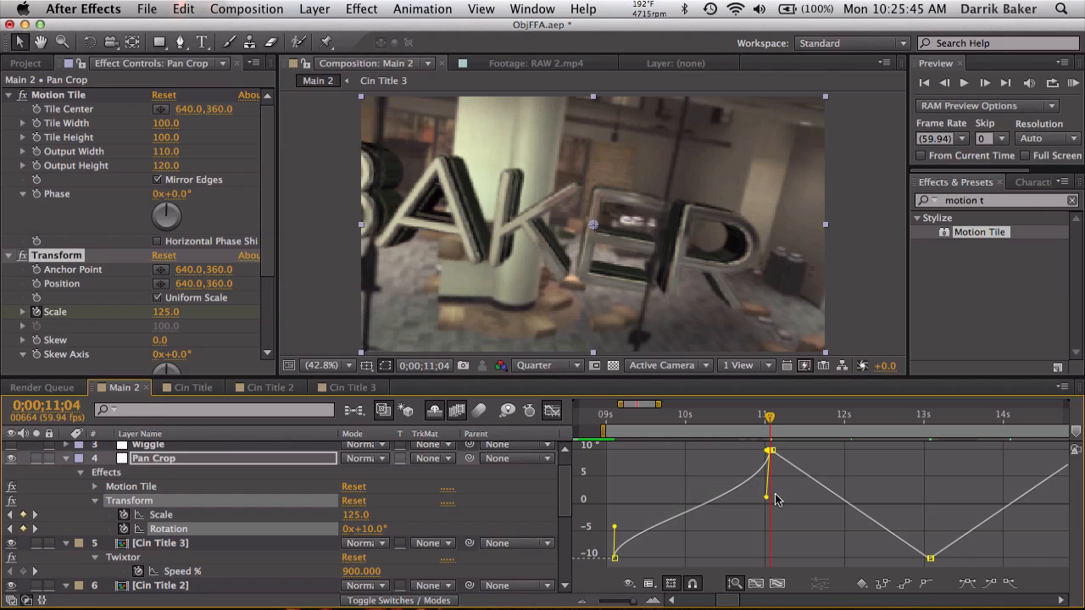
Step: With the current time at 0;00;10;04, lengthen the first Rotation keyframe's outgoing handle upward until the rotation there is about 0°
click(552, 412)
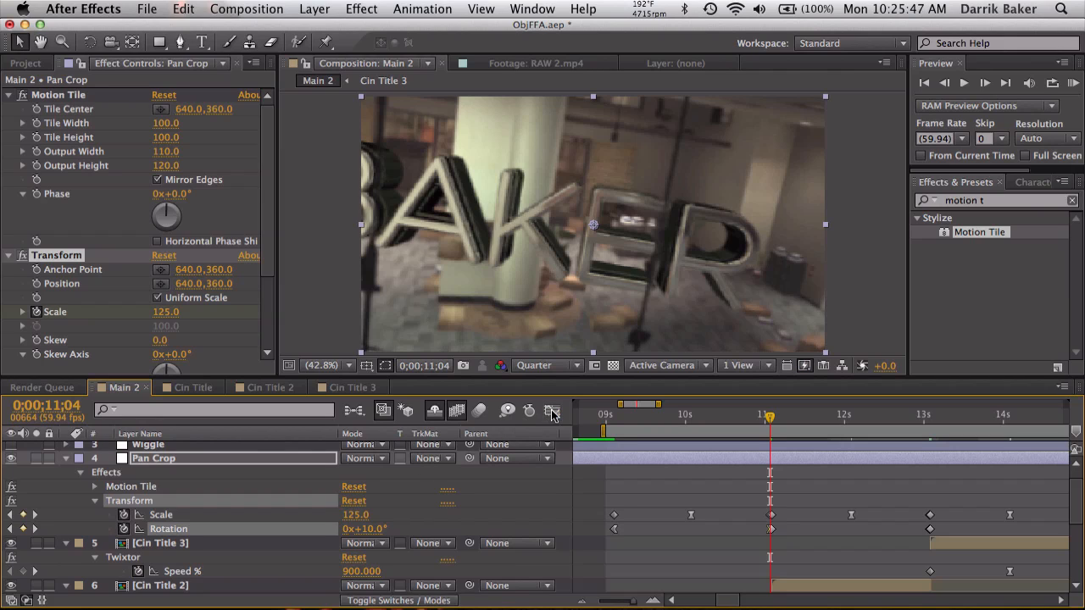
click(691, 416)
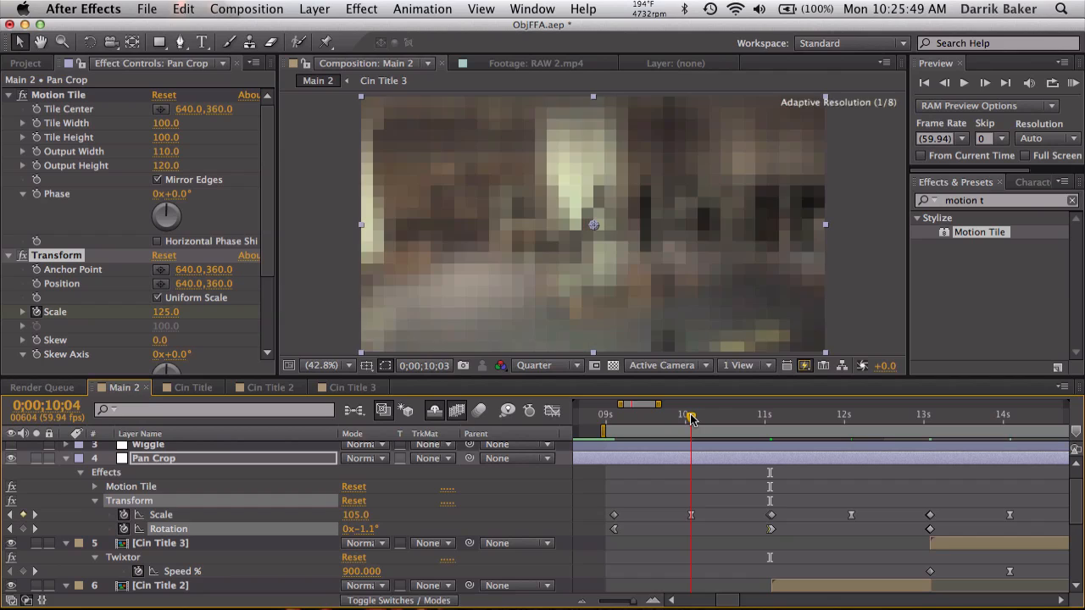
click(552, 412)
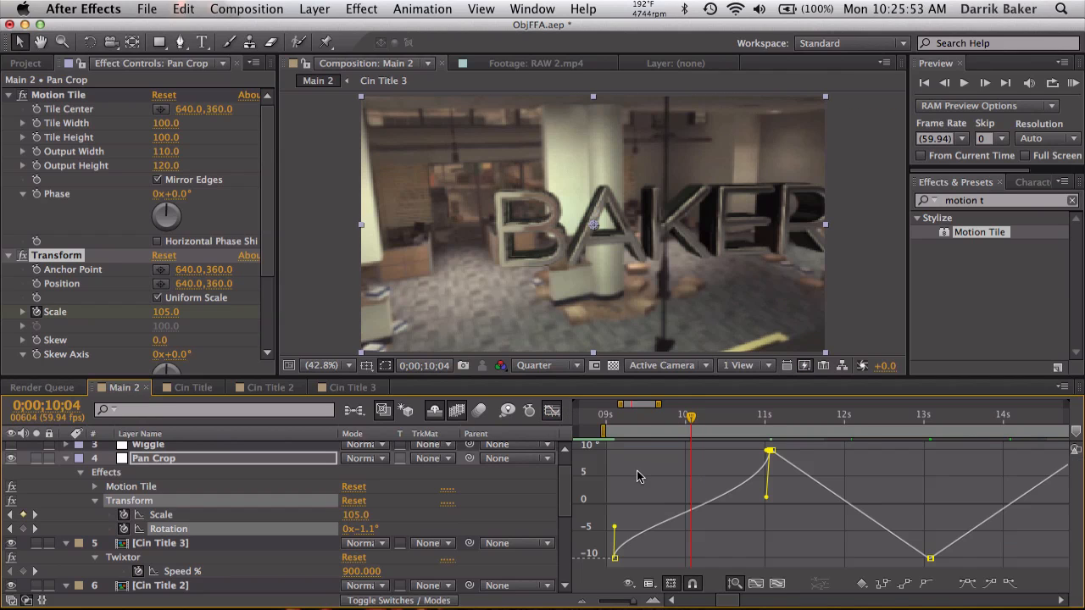
key(=)
scroll(646, 473, left, 1)
scroll(646, 473, left, 1)
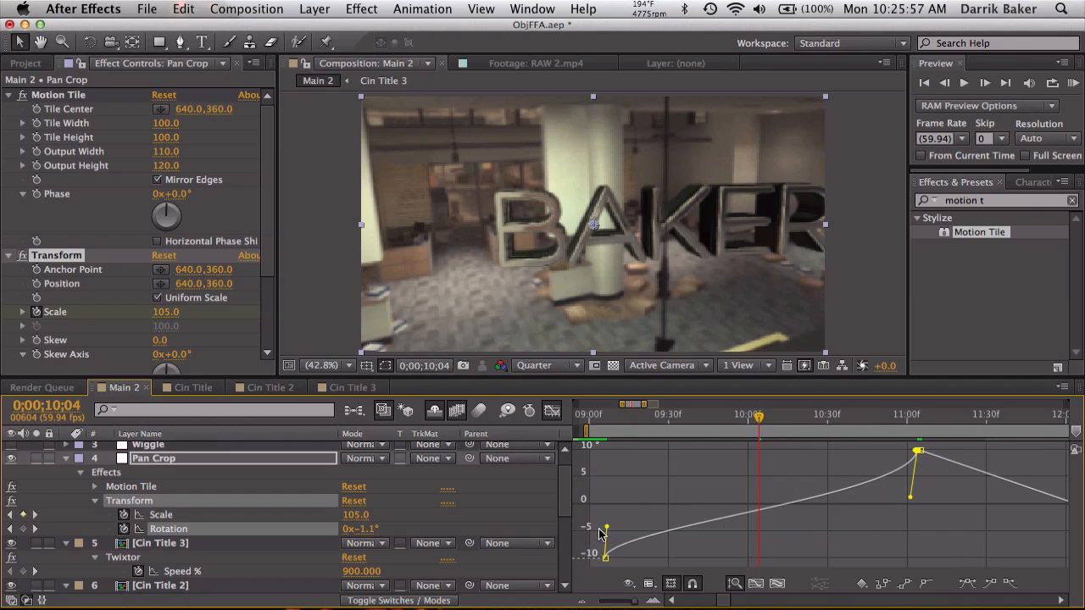
drag(607, 532, 605, 517)
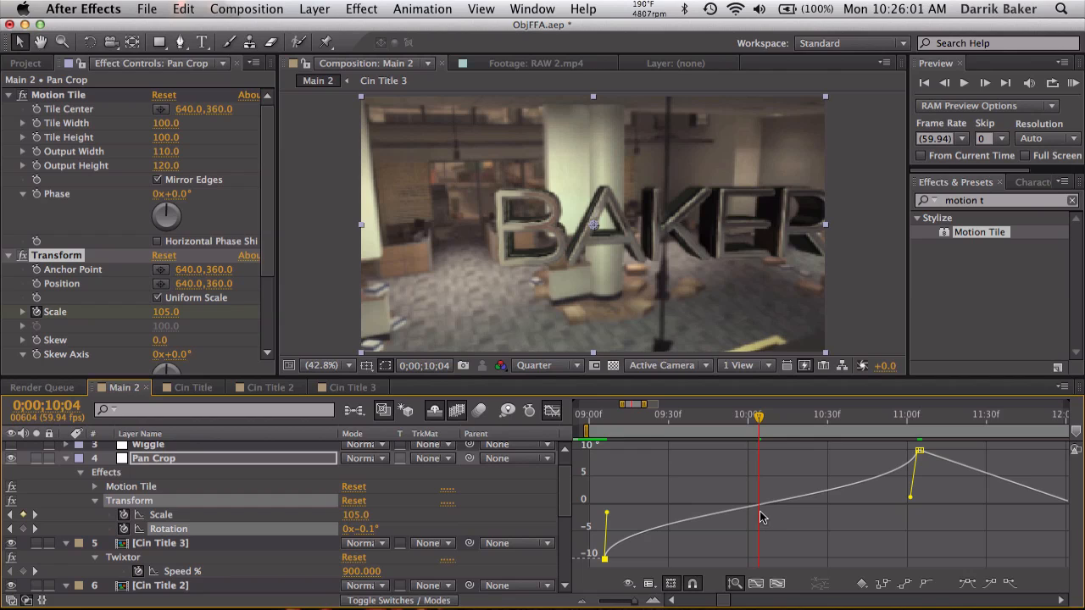
Step: Move the current time to 0;00;12;05, apply Easy Ease Out to the Rotation keyframe at 0;00;11;05 and swing its outgoing handle steeply downward
click(551, 410)
scroll(681, 467, right, 3)
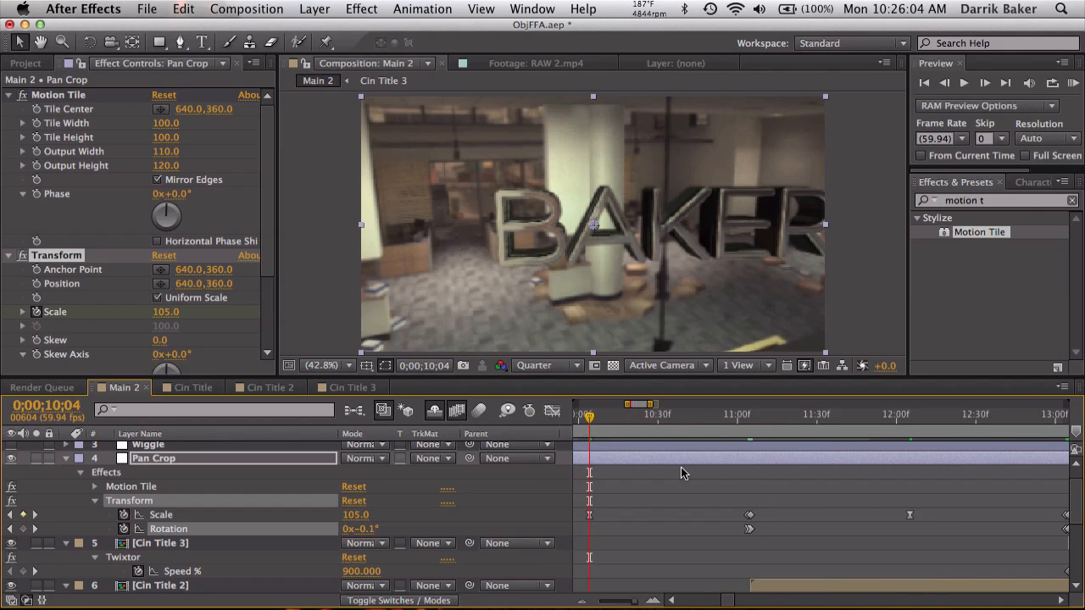
click(907, 415)
drag(907, 417, 909, 417)
scroll(859, 497, right, 2)
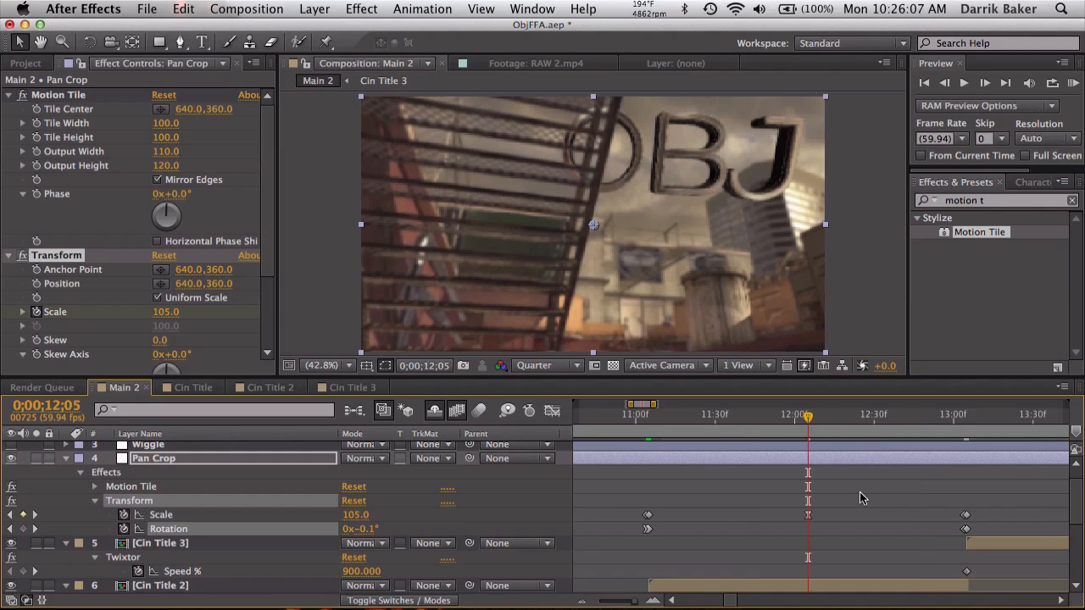
click(552, 411)
click(648, 450)
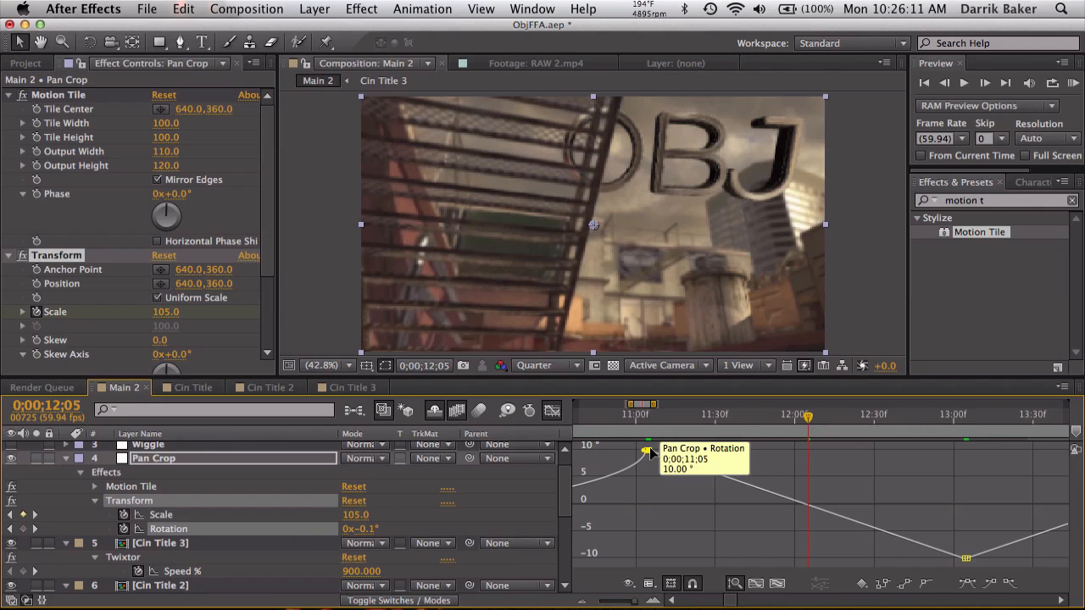
click(1010, 583)
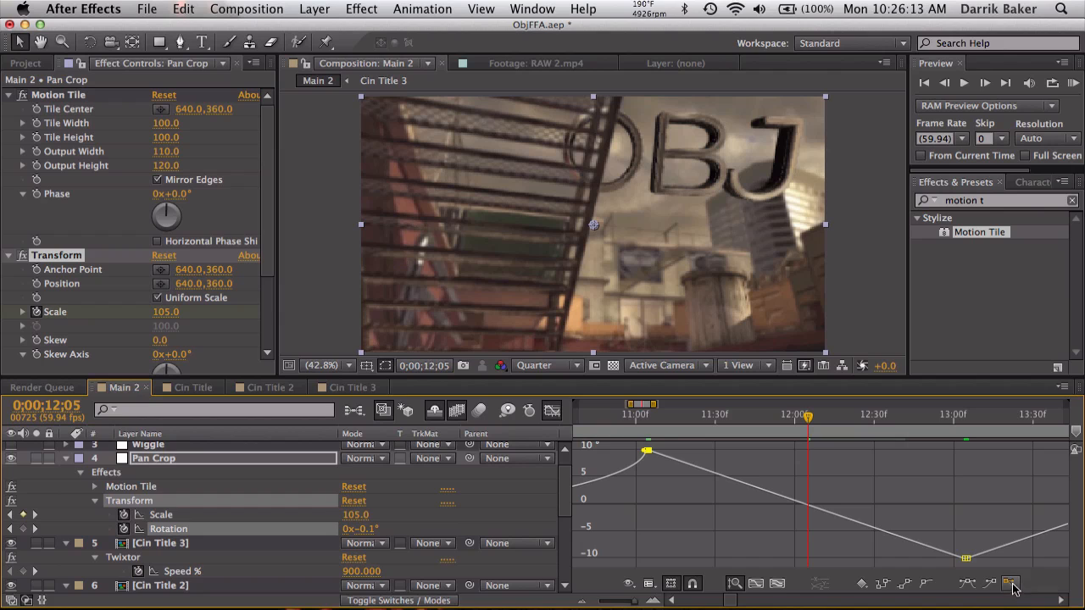
drag(754, 450, 651, 513)
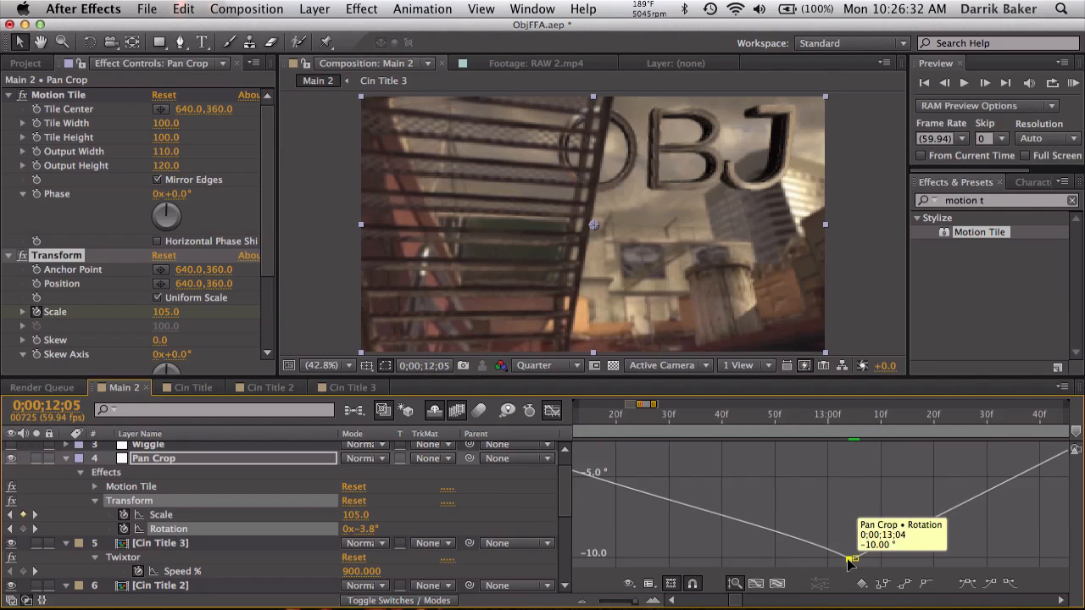
Step: Apply Easy Ease In to the Rotation keyframe at 0;00;13;04, swing its incoming handle steeply upward and fine-tune the 0;00;11;05 keyframe's outgoing handle
key(minus)
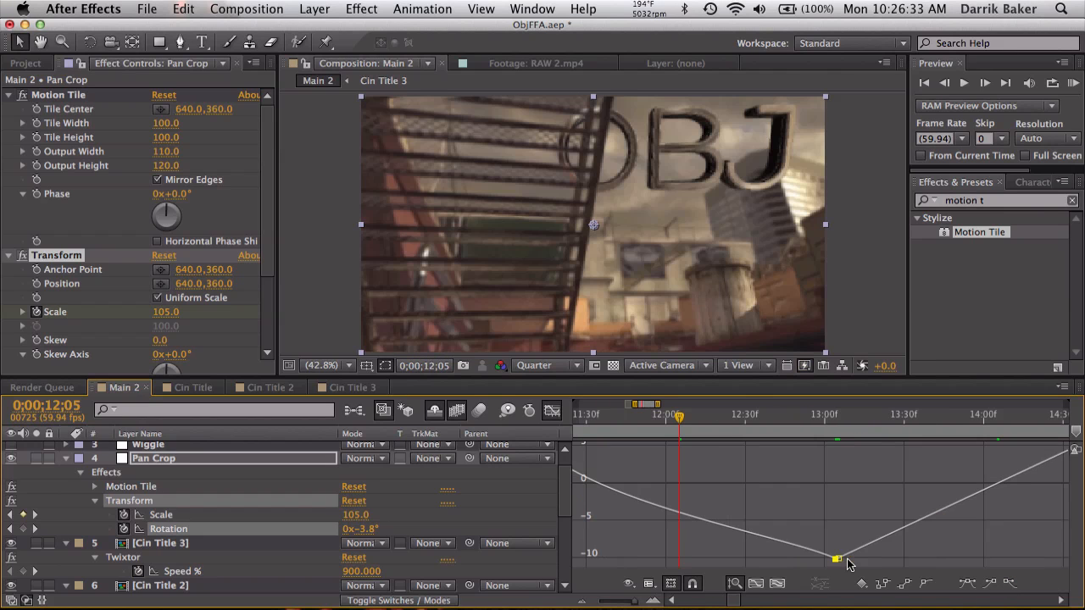
scroll(848, 564, left, 3)
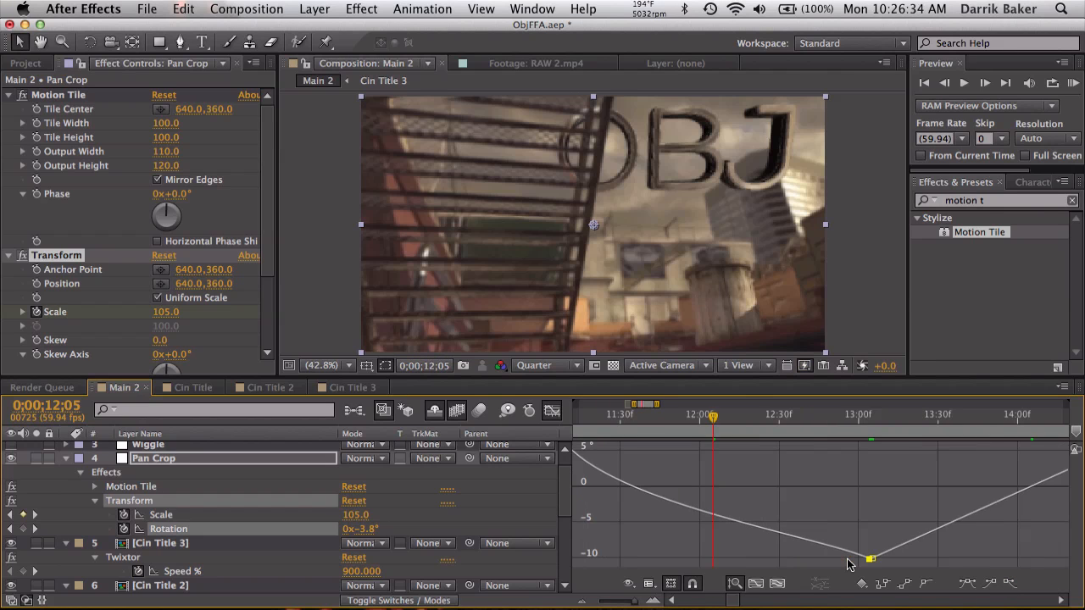
click(988, 585)
drag(797, 561, 913, 506)
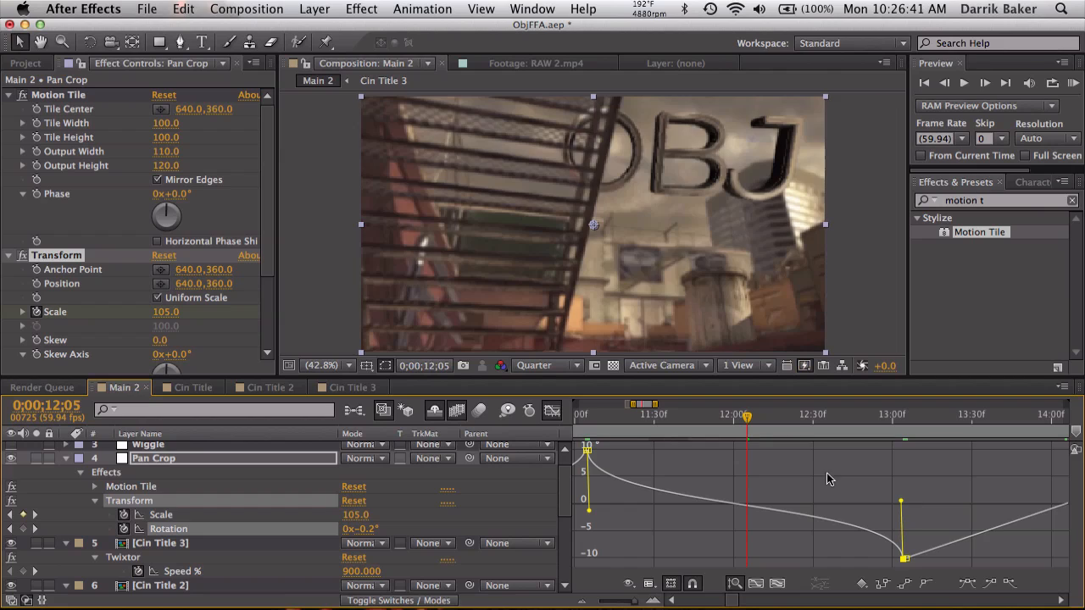
drag(588, 511, 589, 508)
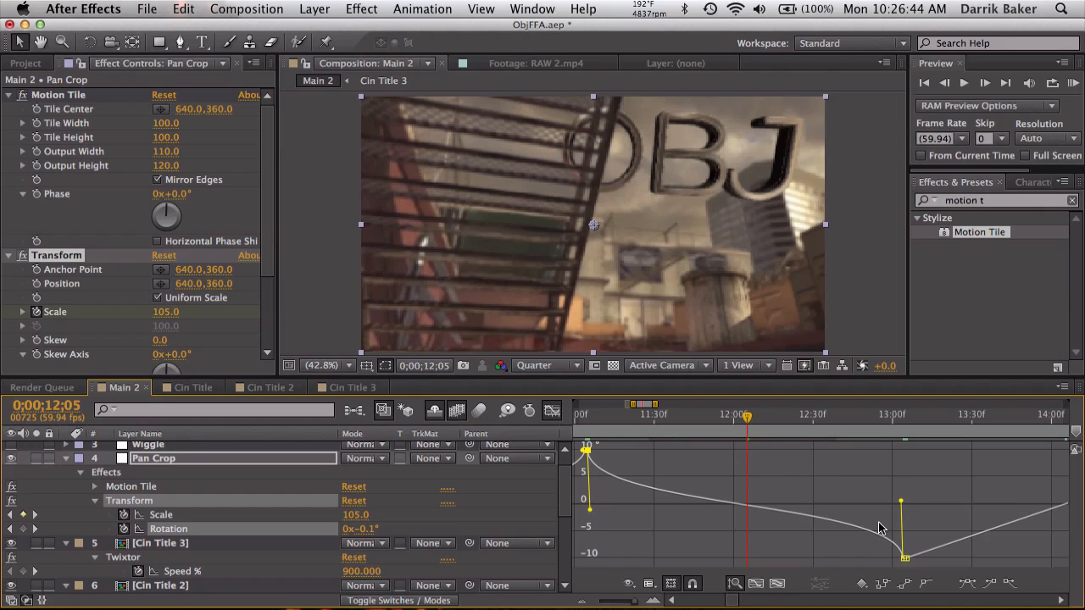
Step: With the current time at 0;00;14;05, apply Easy Ease Out to the second −10° Rotation keyframe and Easy Ease In to the final 10° one
click(551, 410)
scroll(761, 491, right, 5)
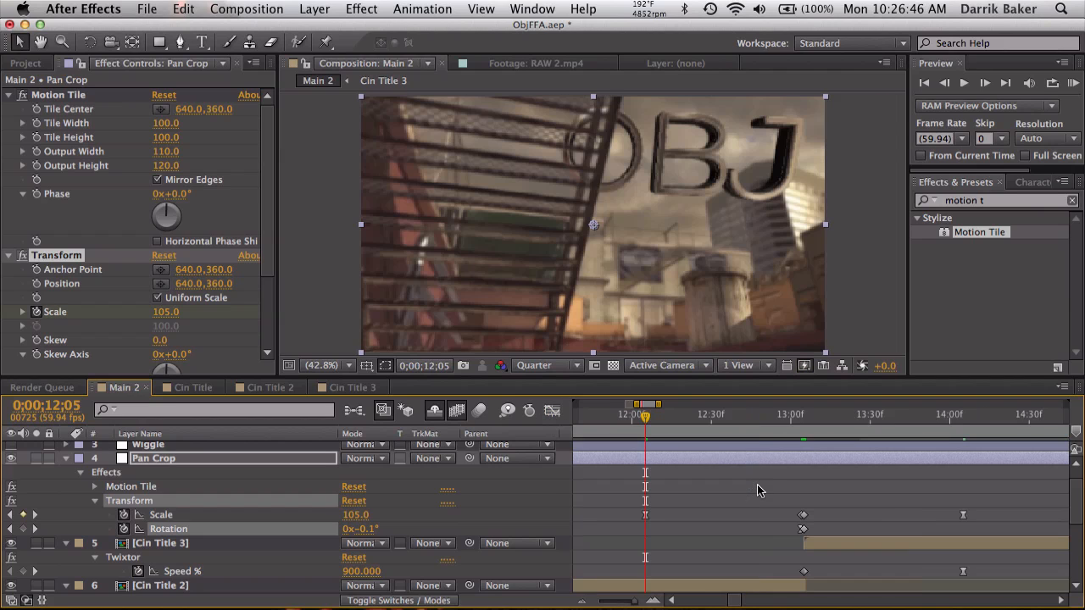
click(897, 425)
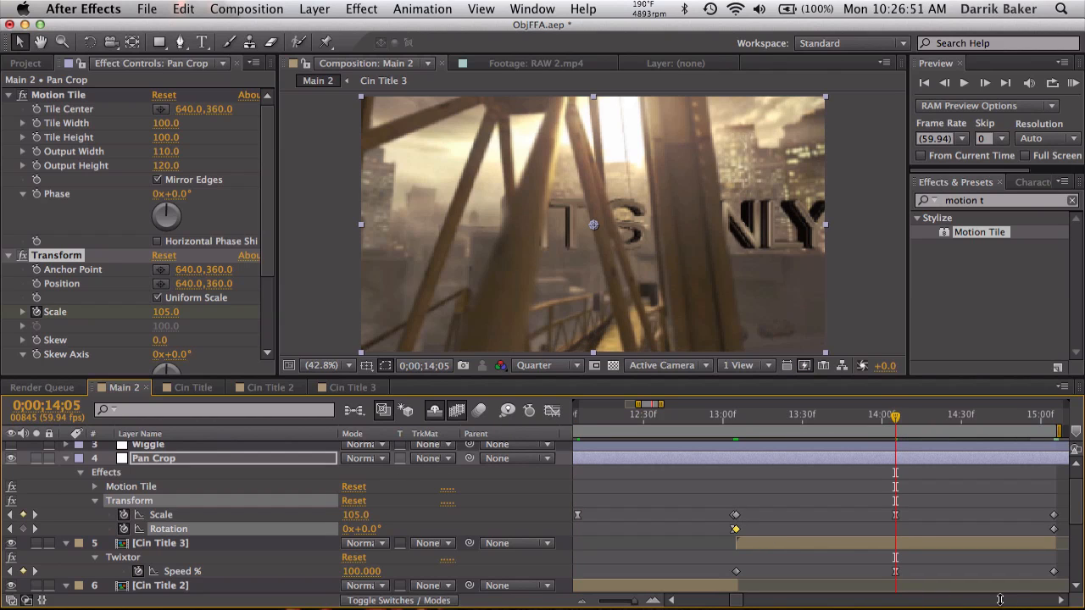
right_click(736, 530)
mouse_move(810, 591)
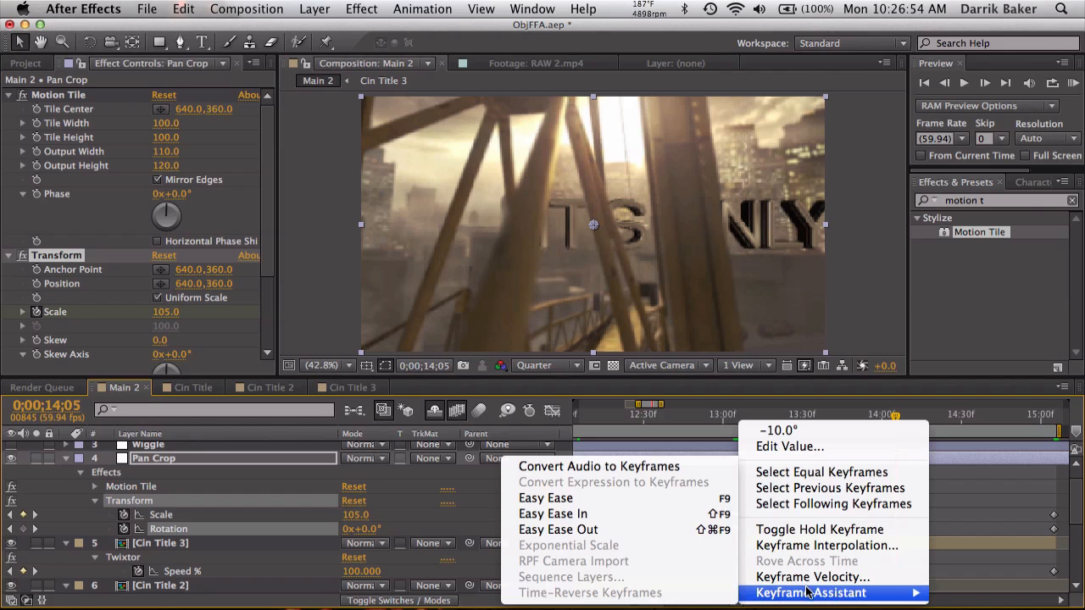
click(670, 524)
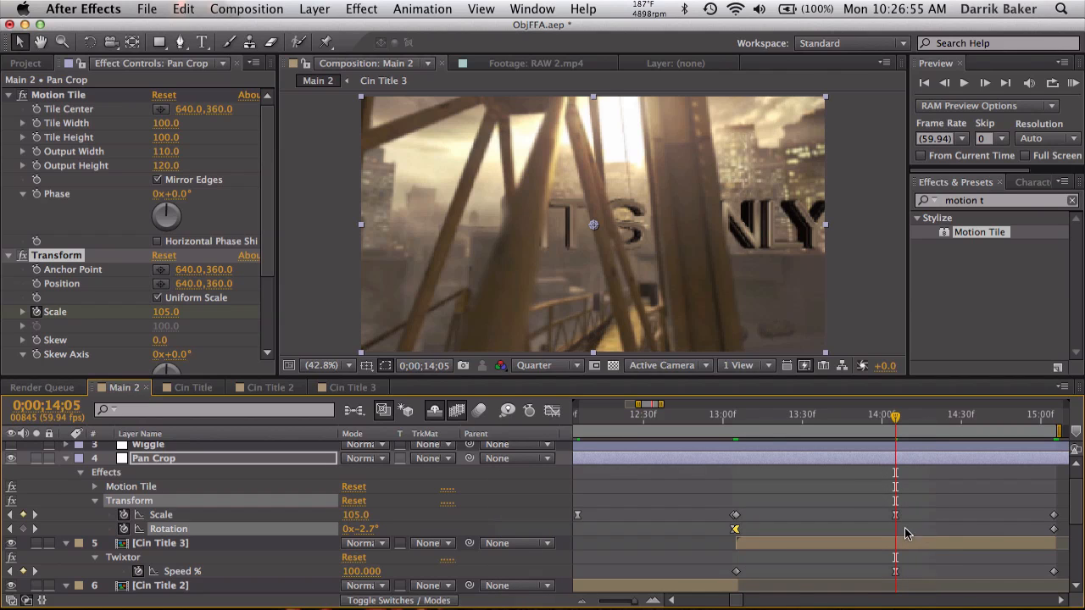
right_click(1054, 532)
mouse_move(932, 593)
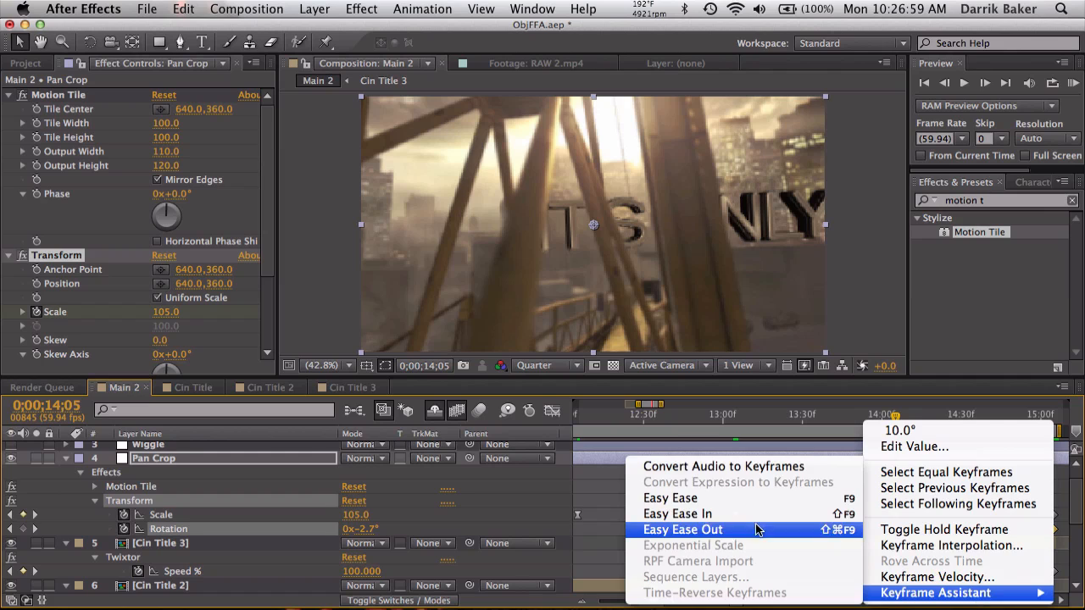
click(746, 515)
Step: In the Rotation graph, swing the last −10° keyframe's outgoing handle steeply upward and the final 10° keyframe's incoming handle steeply downward
click(553, 411)
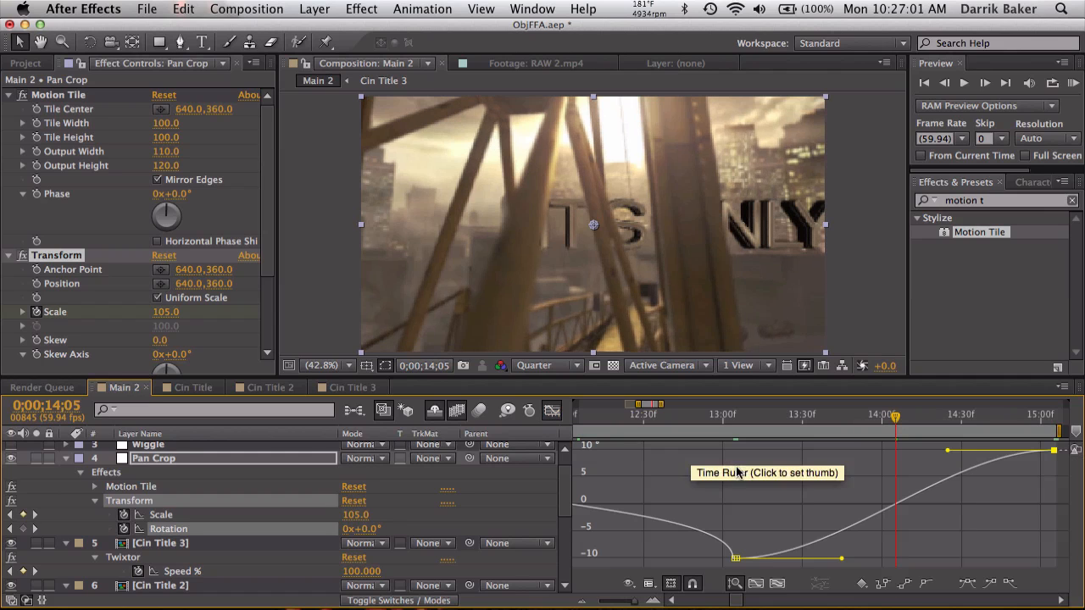
drag(839, 560, 739, 501)
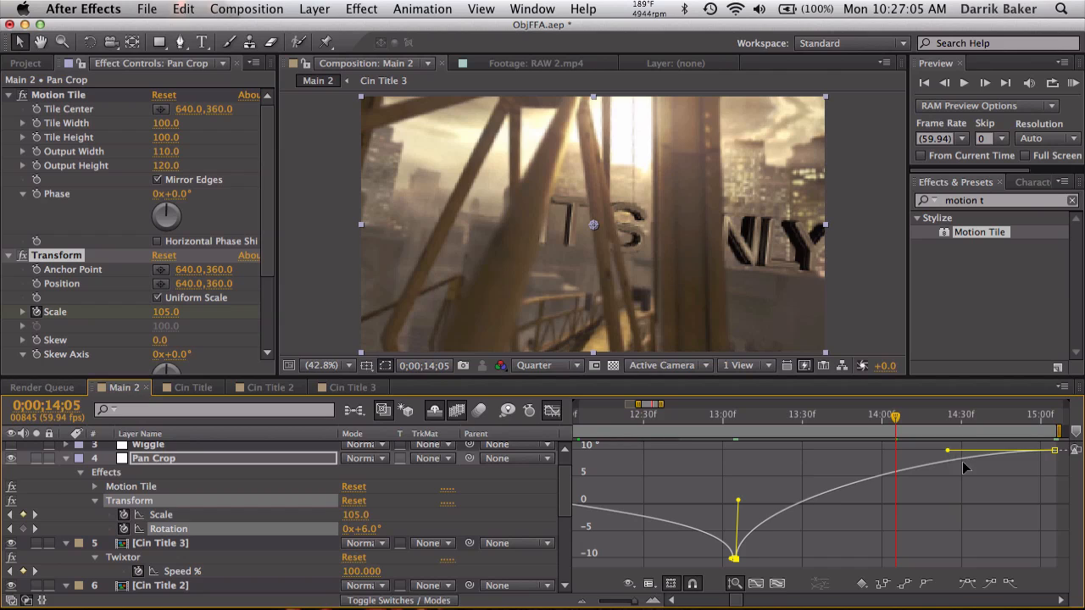
drag(950, 451, 1063, 500)
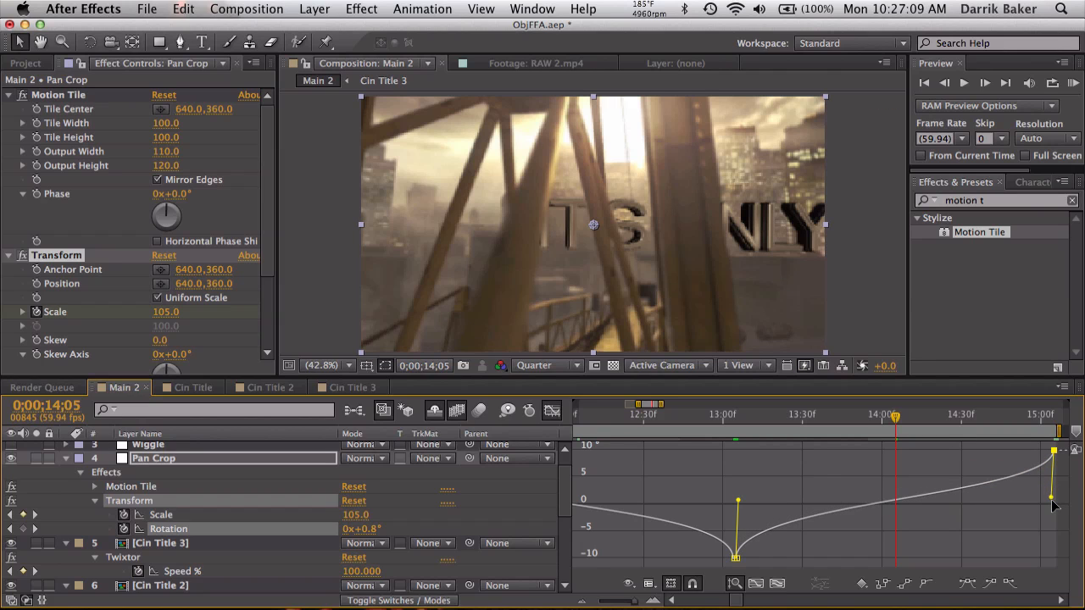
drag(1051, 497, 1051, 504)
key(minus)
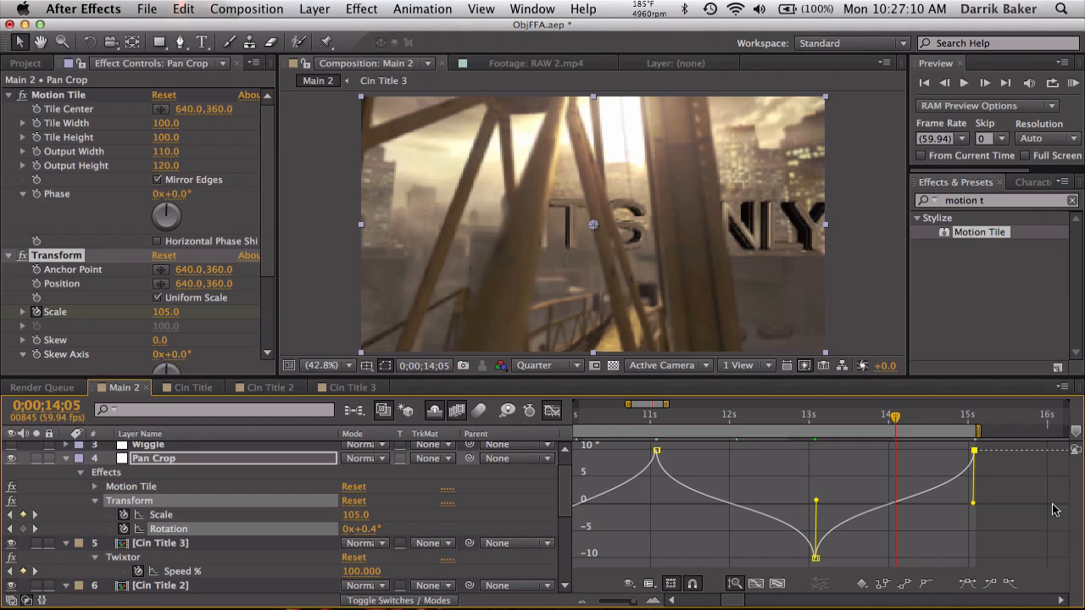
Step: Return to the keyframe timeline and RAM preview the work area to review the scale and rotation moves
click(552, 413)
key(minus)
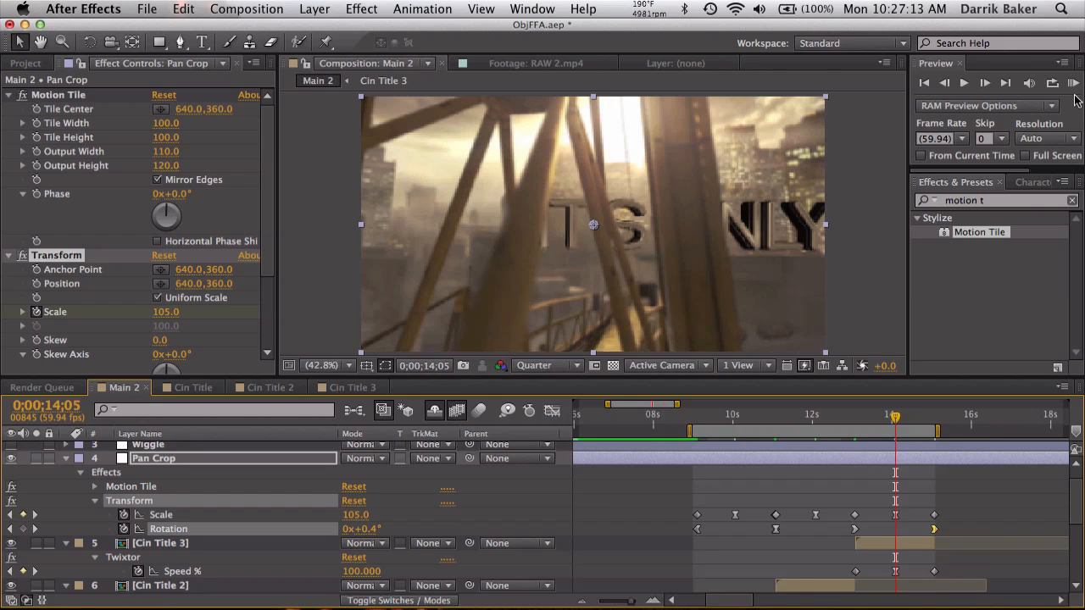
click(1072, 84)
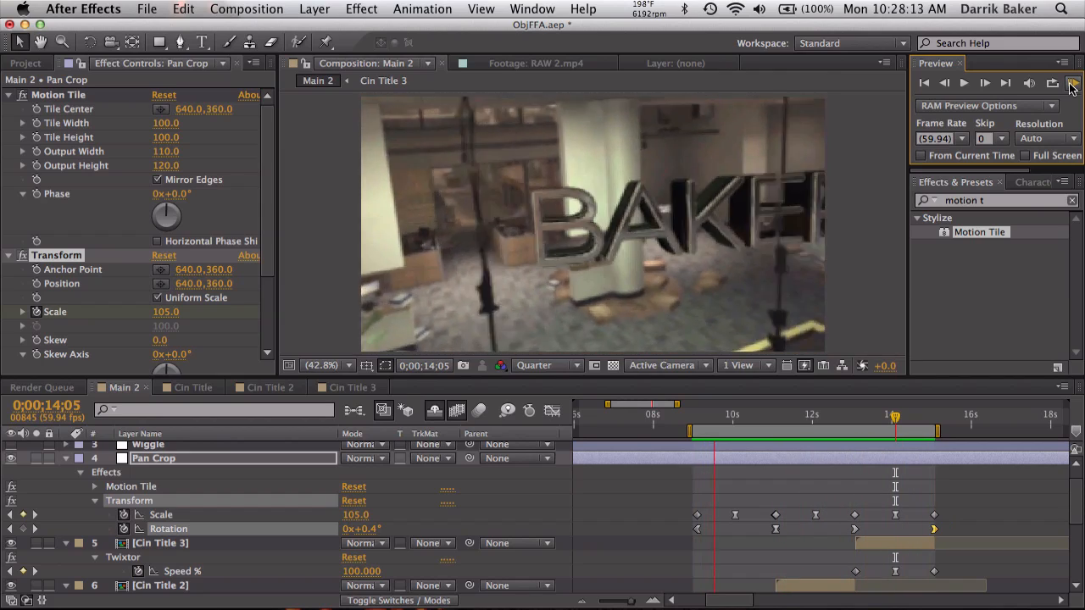
click(1070, 84)
Step: Scrub the clip transitions and set Pan Crop's Rotation to −10° on the keyframe at 0;00;11;05
drag(700, 422, 873, 416)
key(equal)
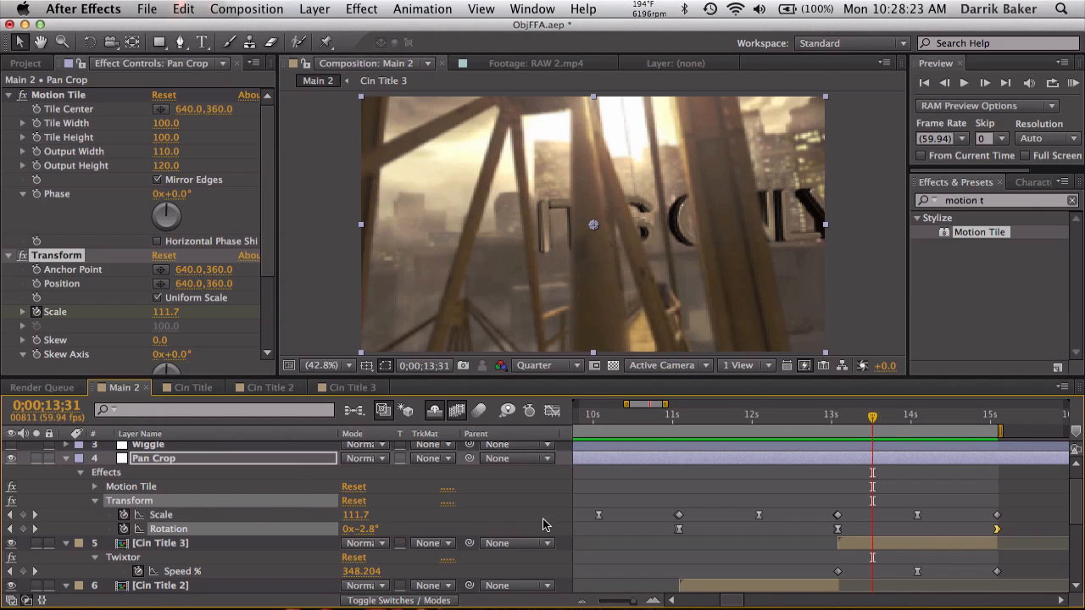
scroll(662, 534, left, 3)
drag(640, 421, 779, 417)
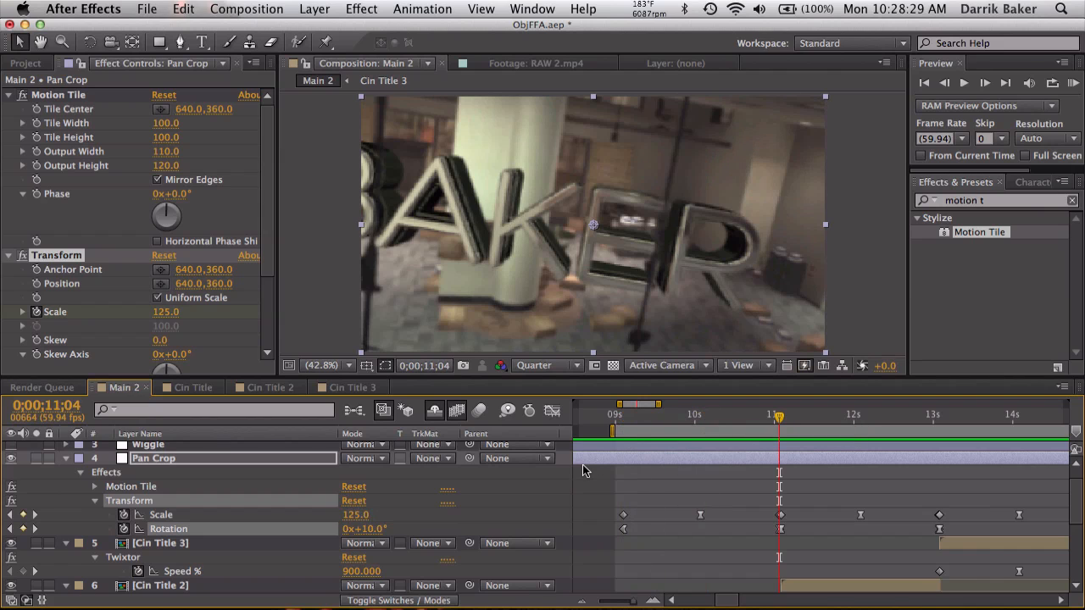
key(Page_Down)
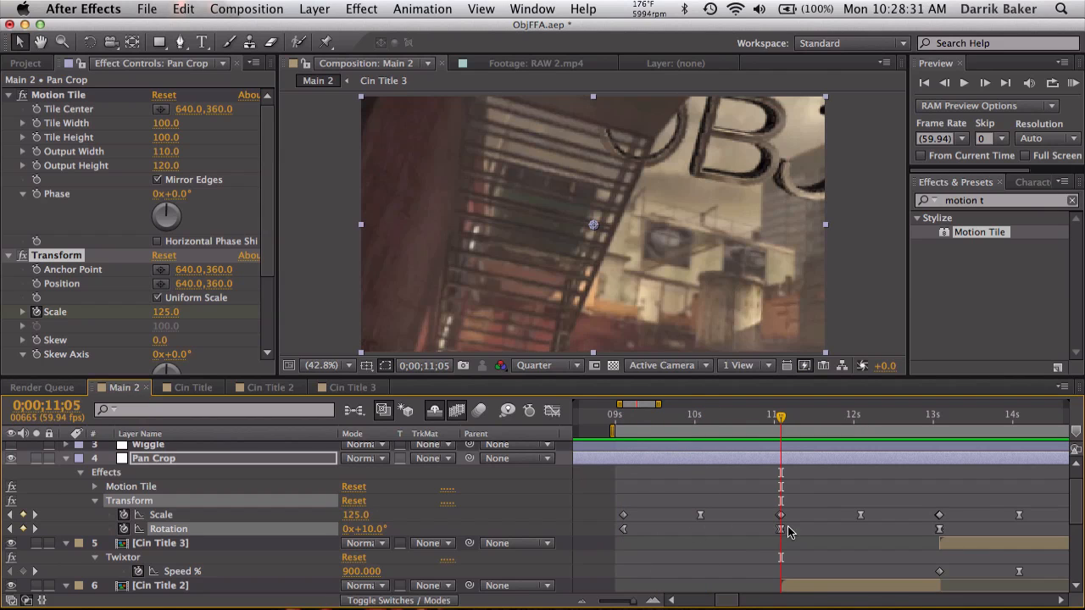
key(equal)
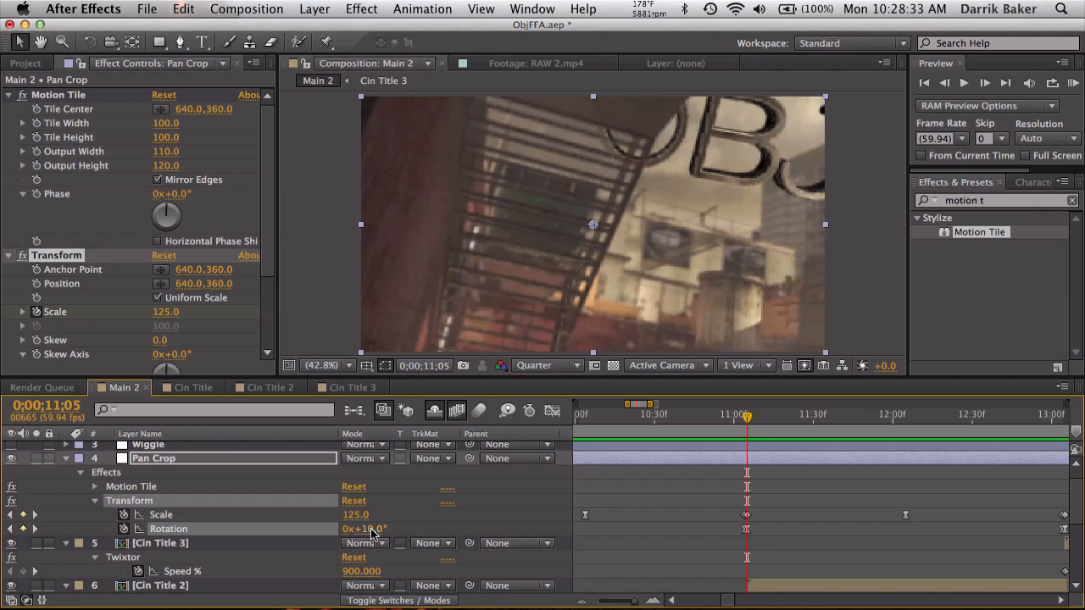
click(373, 529)
key(Return)
key(minus)
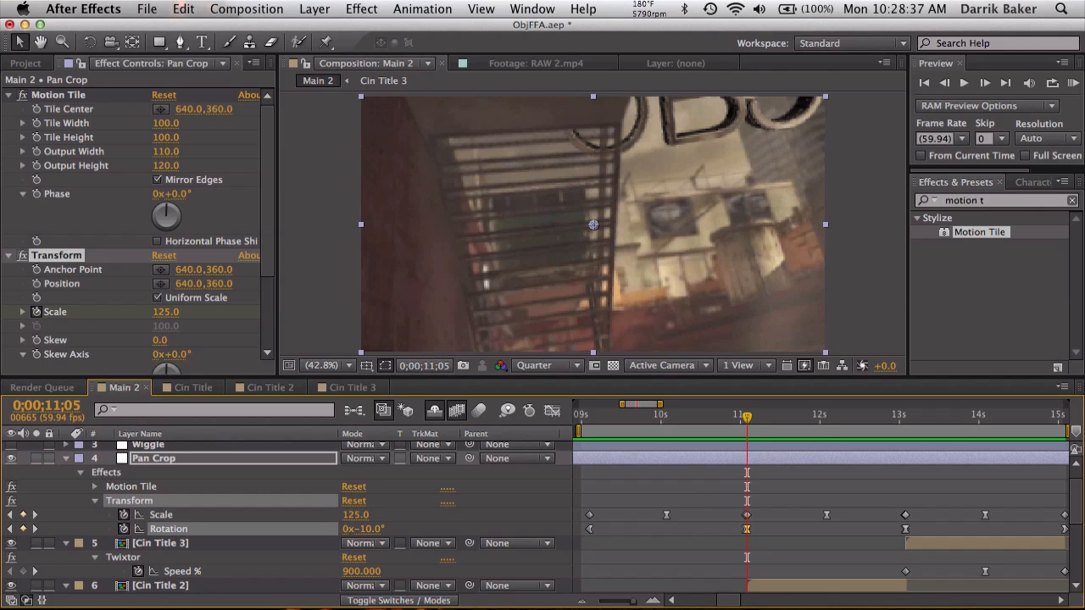
Step: Set Pan Crop's Rotation to 10° at 0;00;13;04 and check the value one frame after it without changing it
key(k)
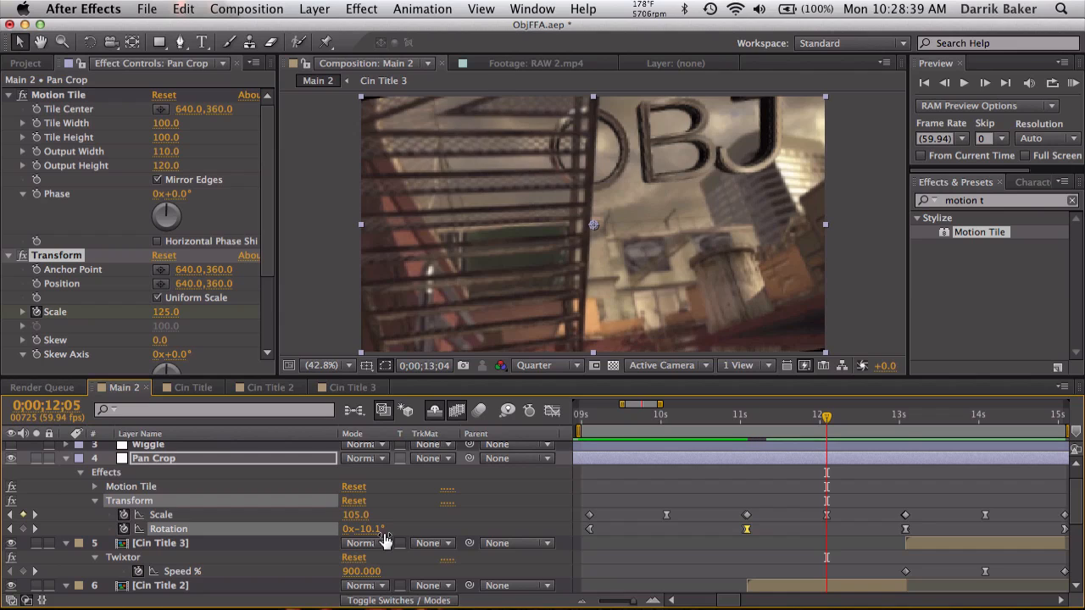
key(k)
click(371, 530)
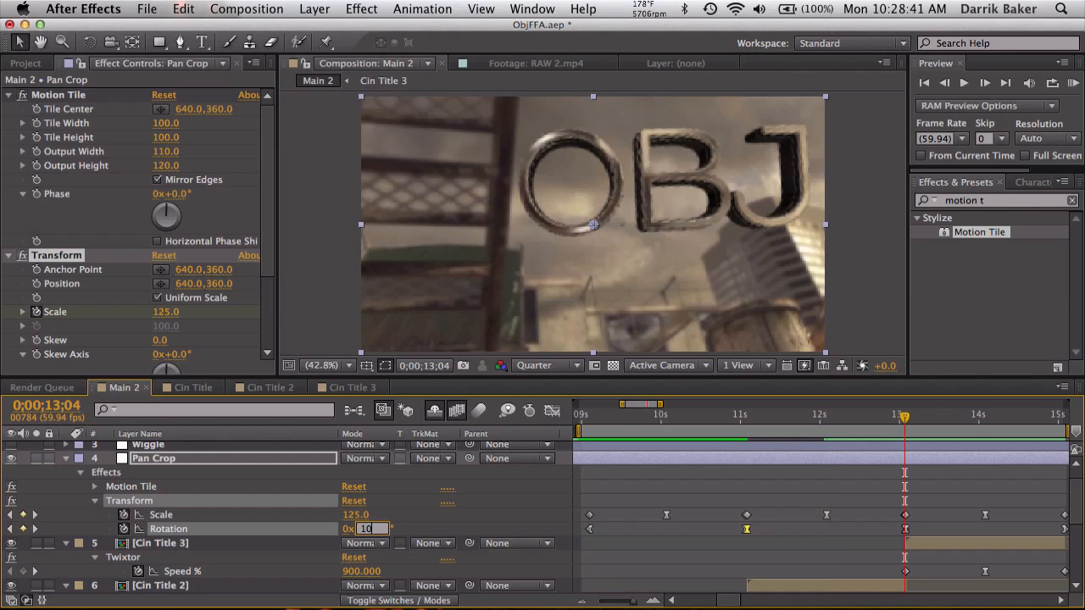
key(Return)
key(Page_Down)
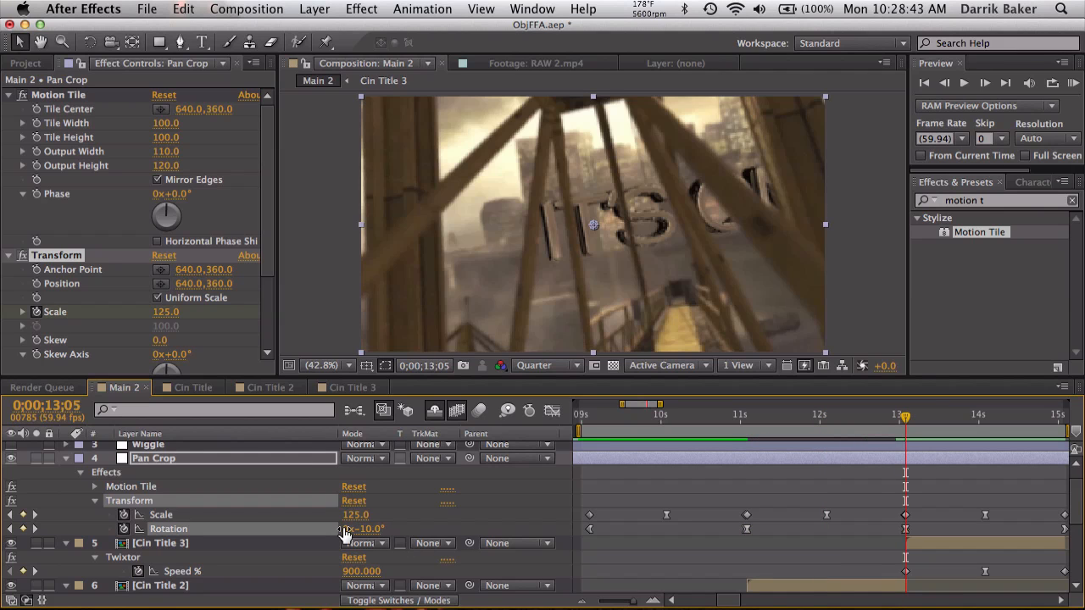
click(367, 530)
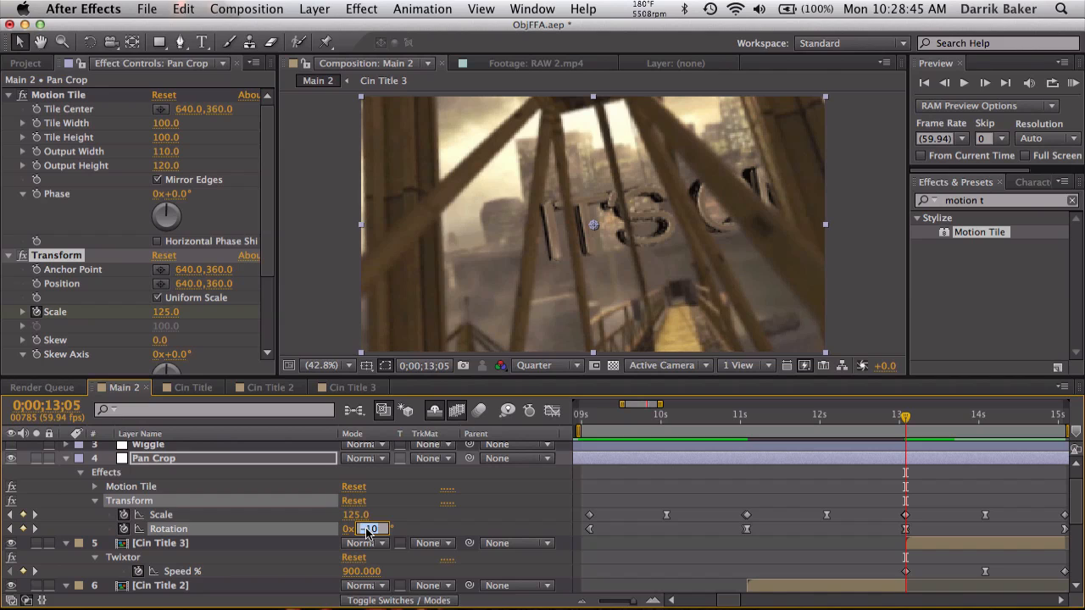
click(685, 527)
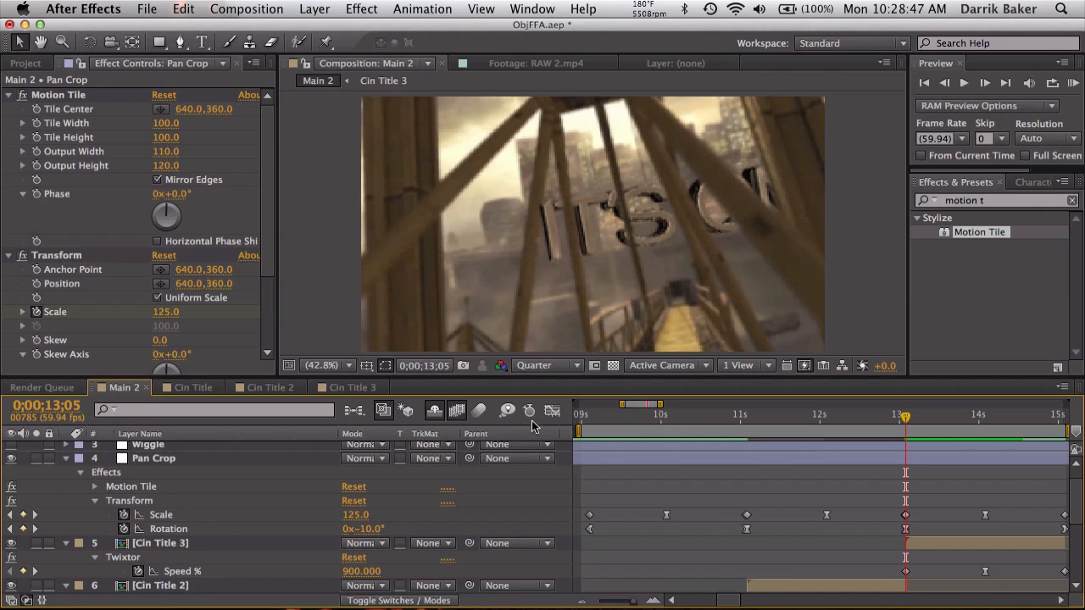
Step: In Pan Crop's Rotation graph, swing the outgoing handle of the 0;00;11;05 keyframe steeply upward
click(827, 416)
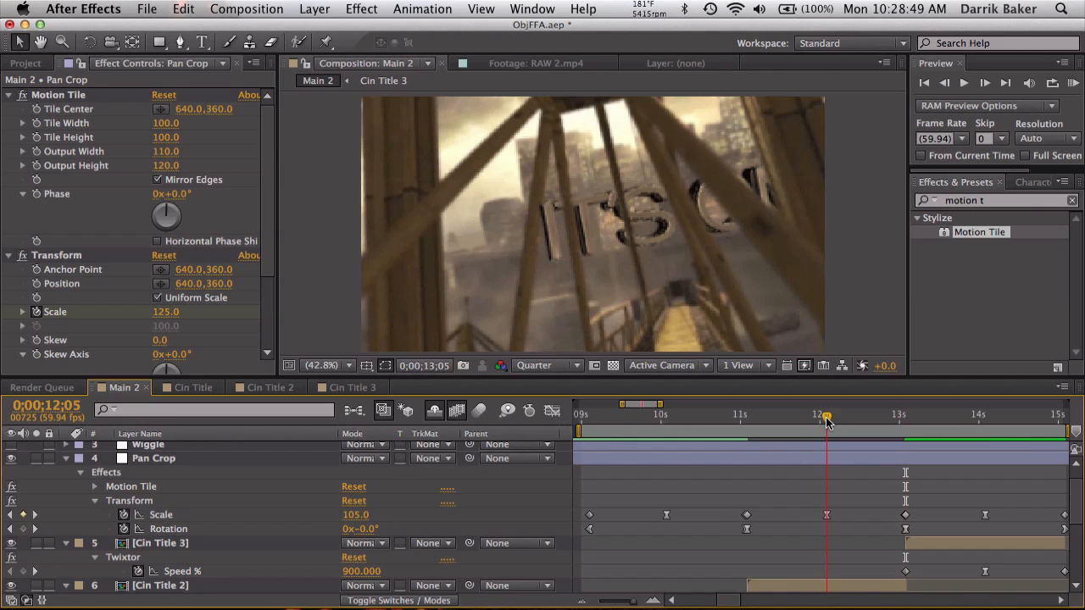
click(552, 410)
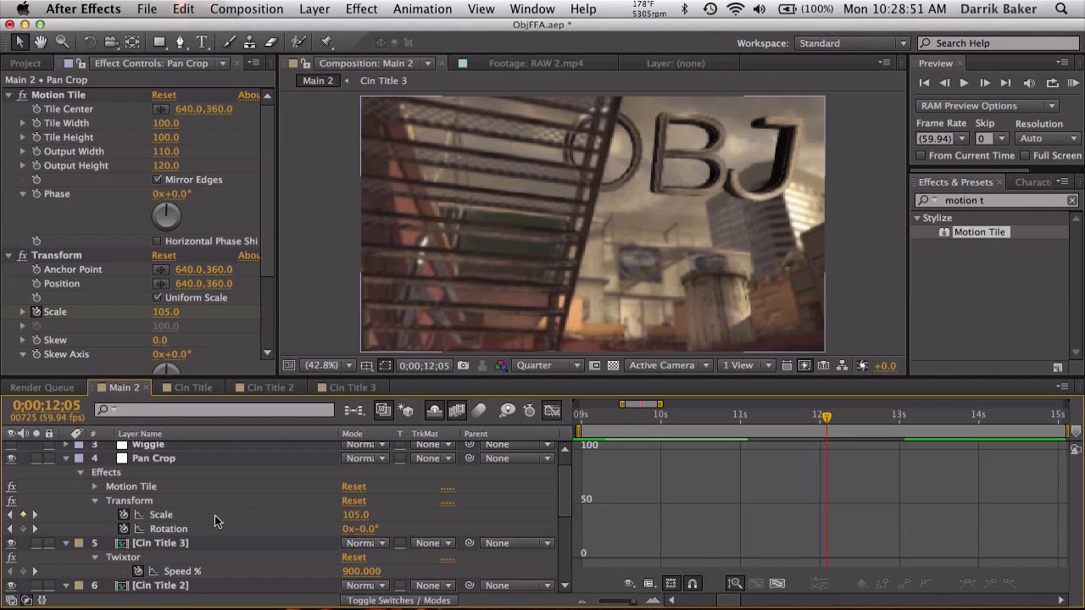
click(209, 526)
click(747, 551)
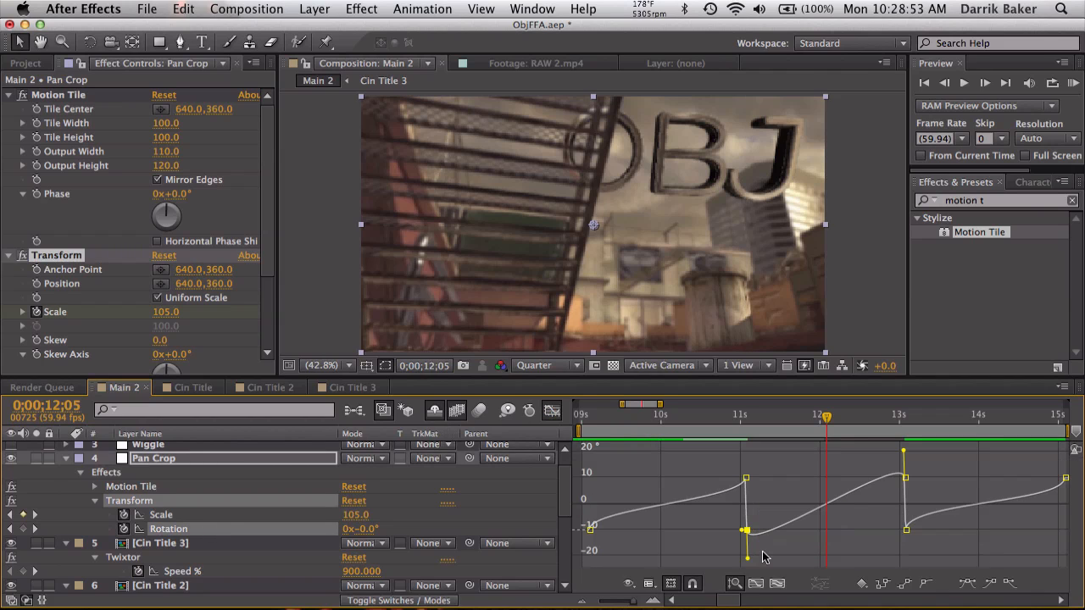
drag(749, 563, 749, 507)
Step: Swing the incoming handle of the 0;00;13;04 Rotation keyframe steeply downward, then return to the keyframe timeline and scrub the first clip transition
click(905, 455)
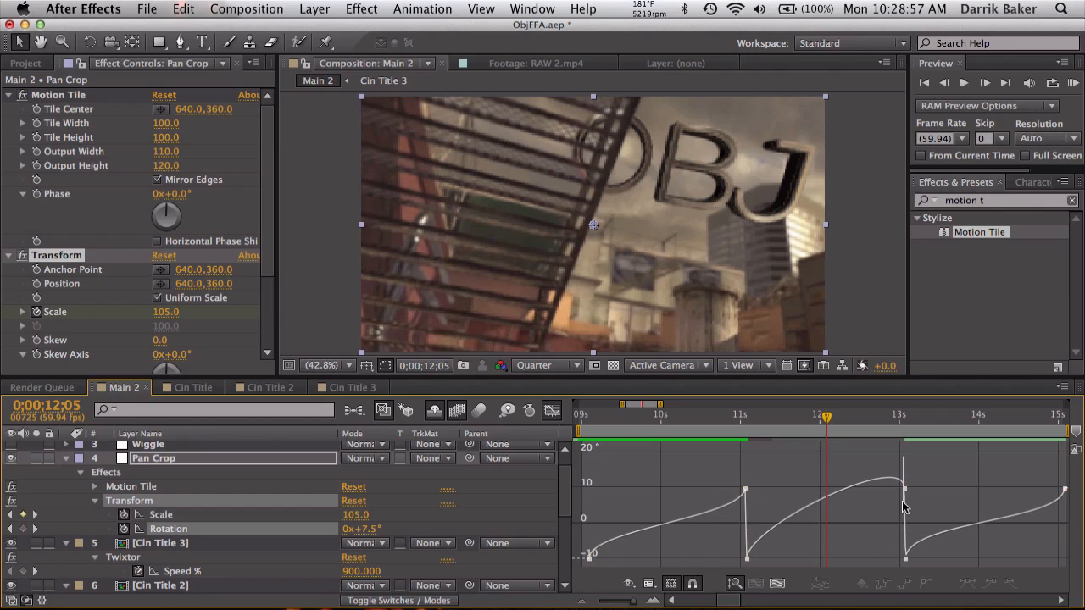
click(906, 456)
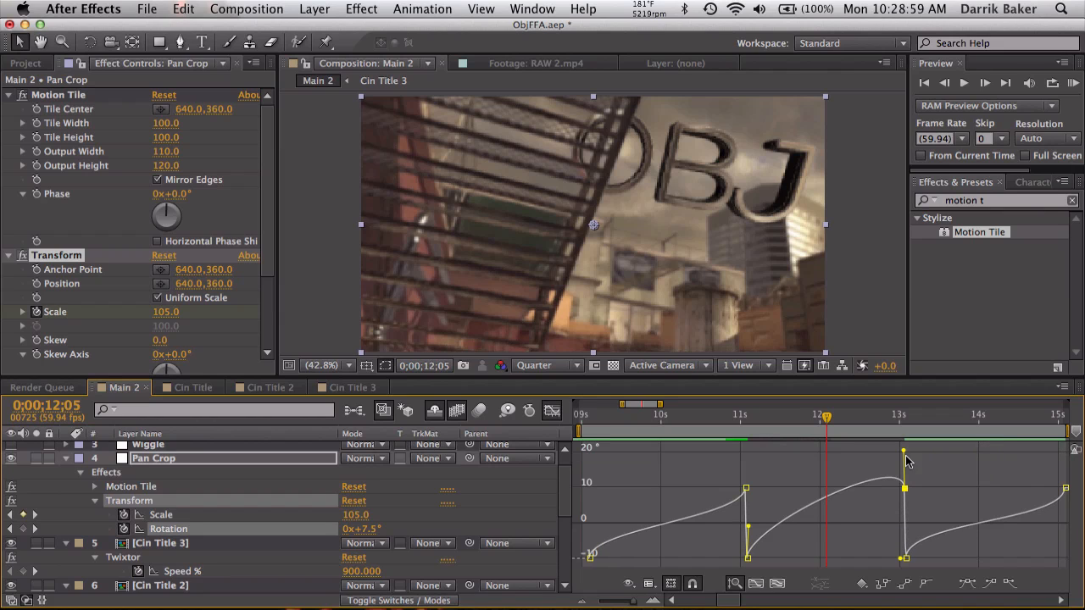
drag(904, 453, 913, 522)
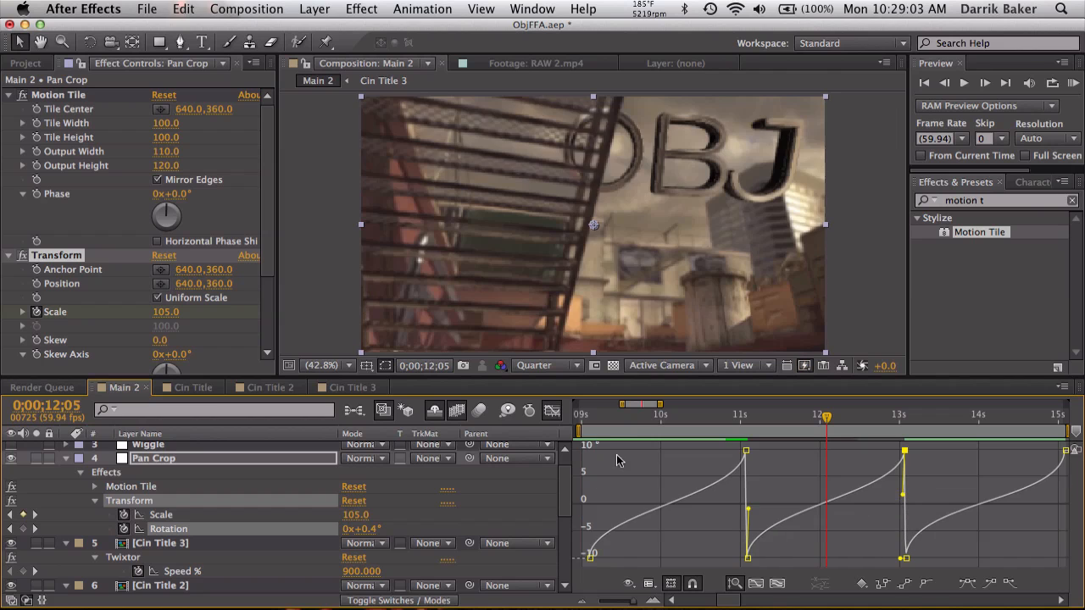
click(552, 411)
click(738, 415)
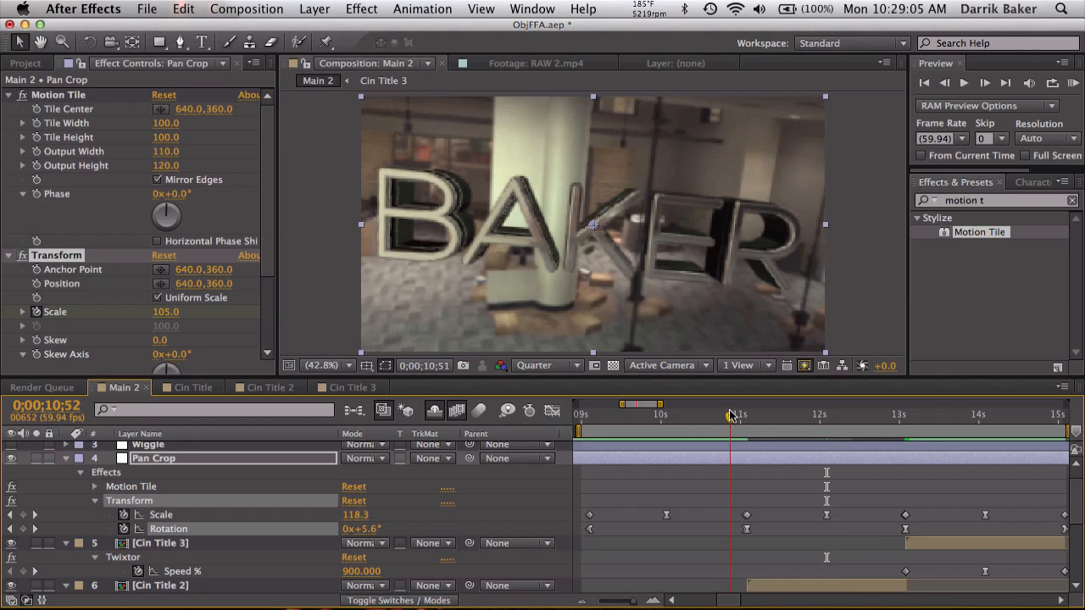
drag(737, 416, 769, 415)
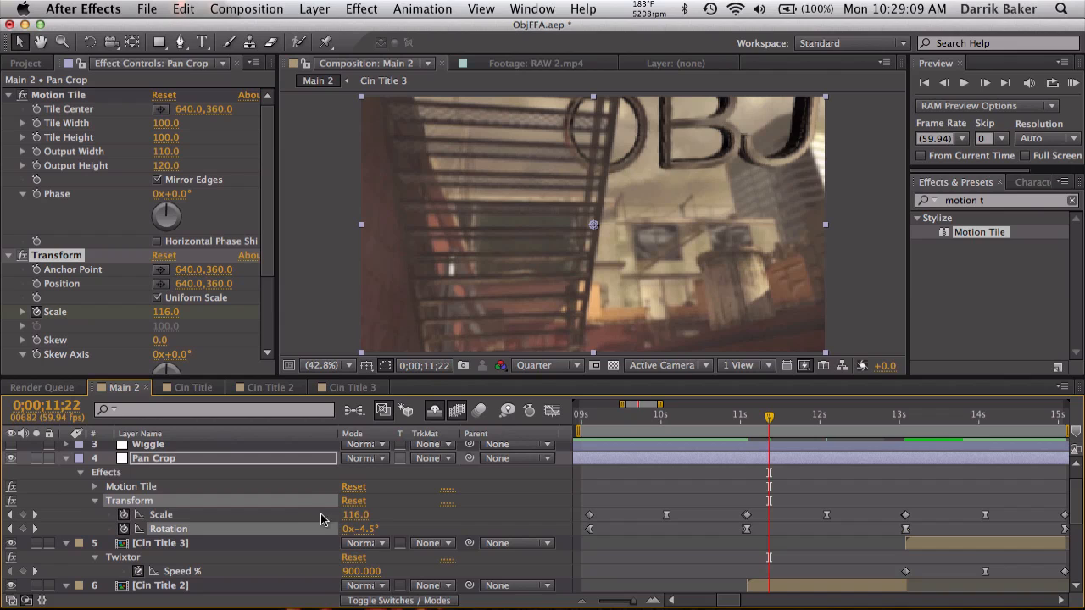
Step: Reveal the Wiggle layer's Position and Rotation expressions and turn on the layer's visibility
scroll(307, 507, up, 1)
click(218, 463)
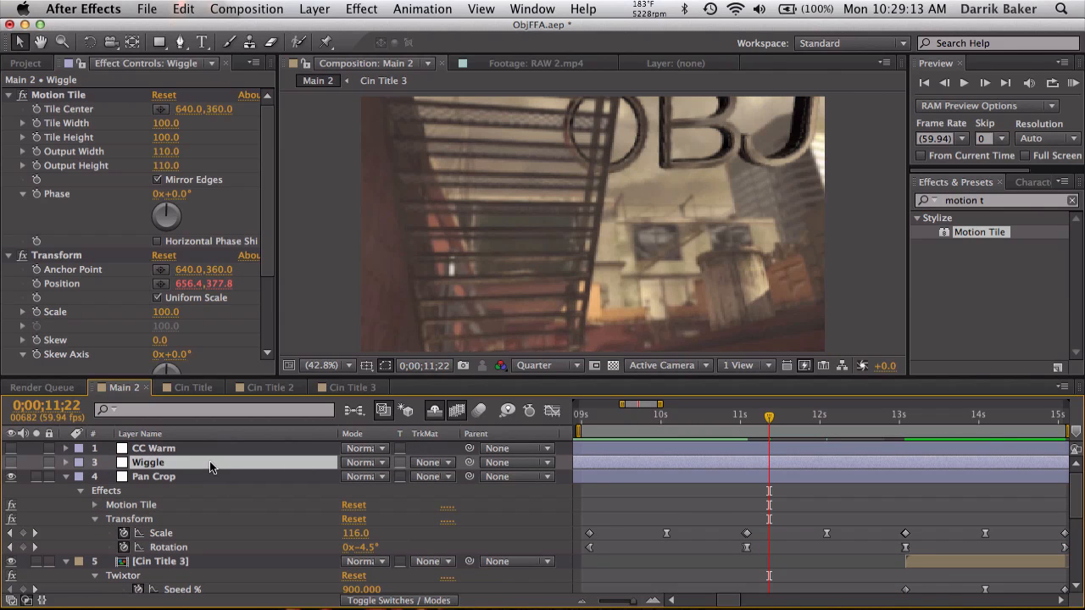
key(e)
key(e)
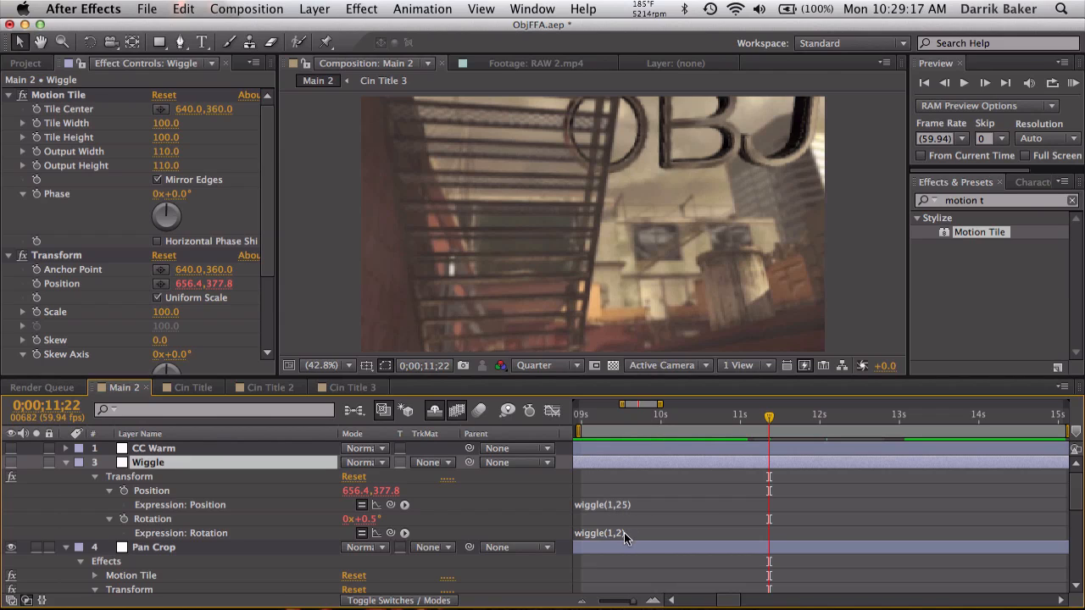
click(12, 463)
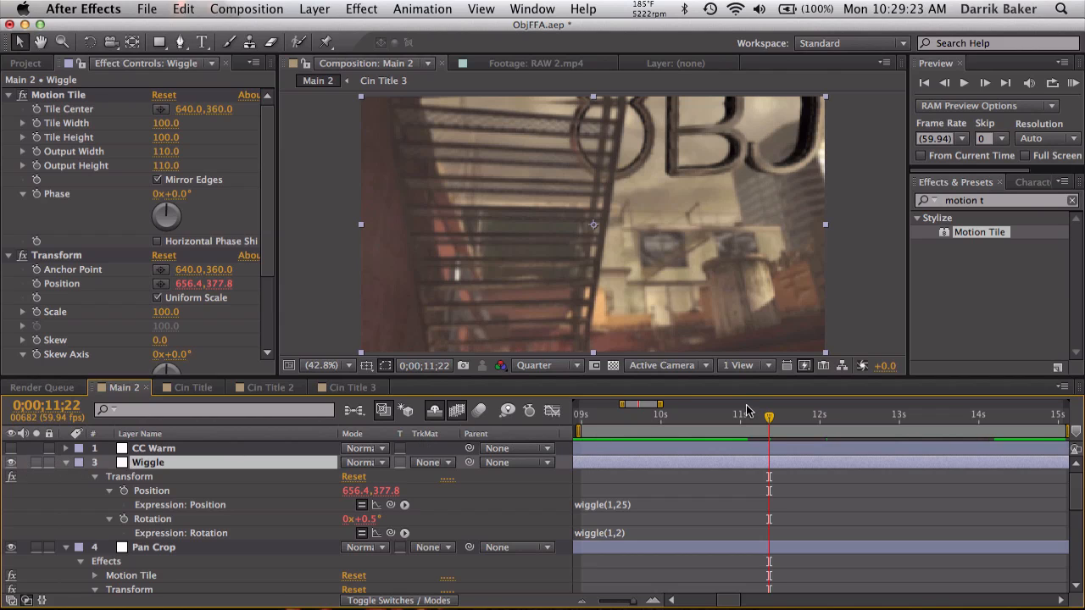
Step: RAM preview the whole work area to review the clips with the wiggle added
key(minus)
scroll(746, 411, down, 10)
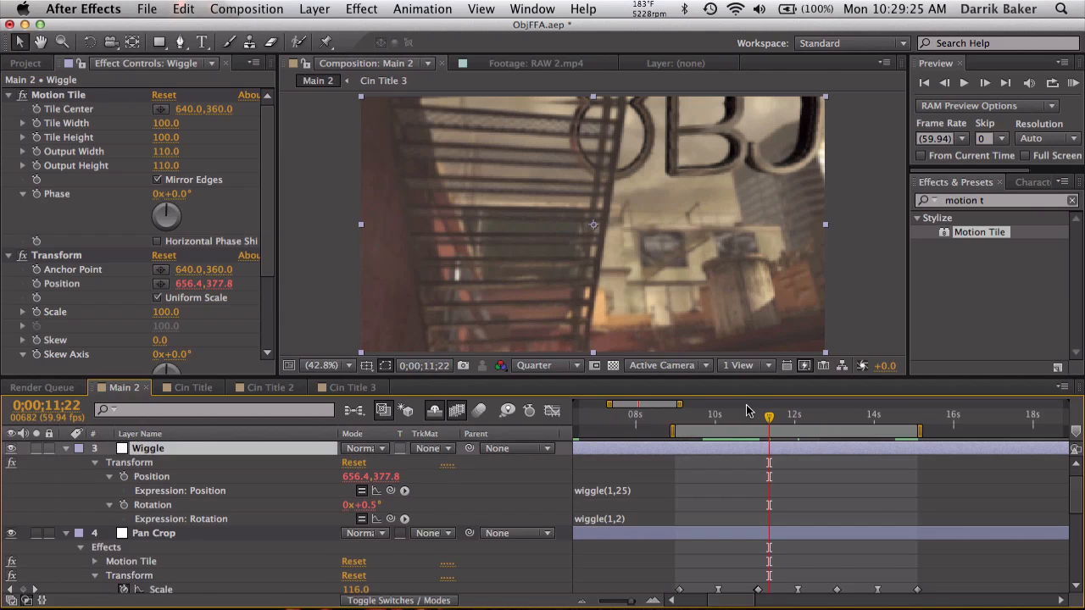
scroll(746, 411, up, 2)
click(1074, 82)
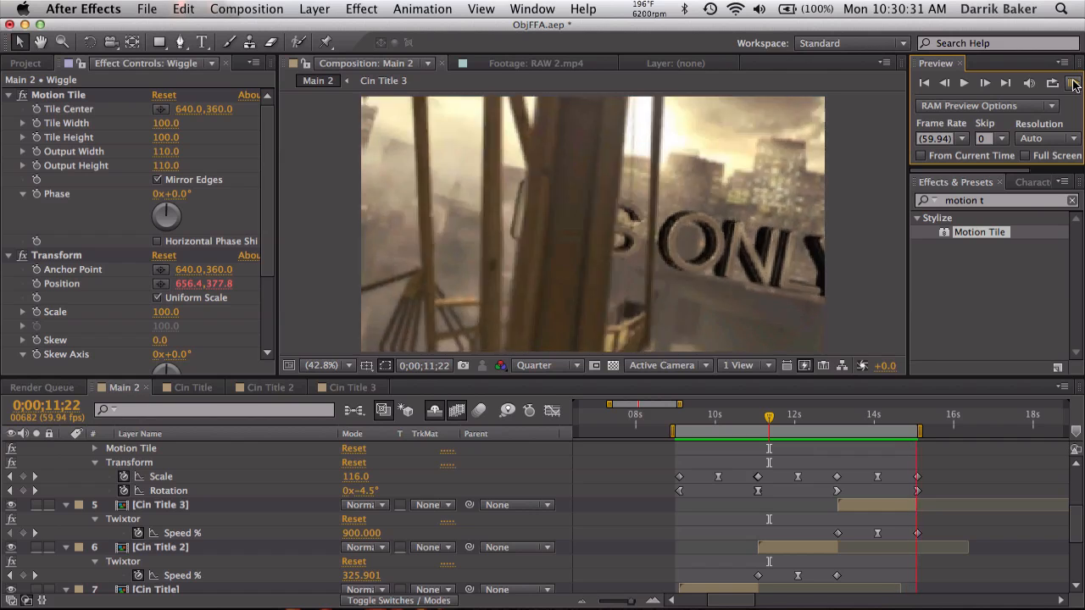
click(1073, 84)
Step: Open the Cin Title 2 composition, set its preview resolution to Full and scrub through the title shot
drag(707, 415, 785, 411)
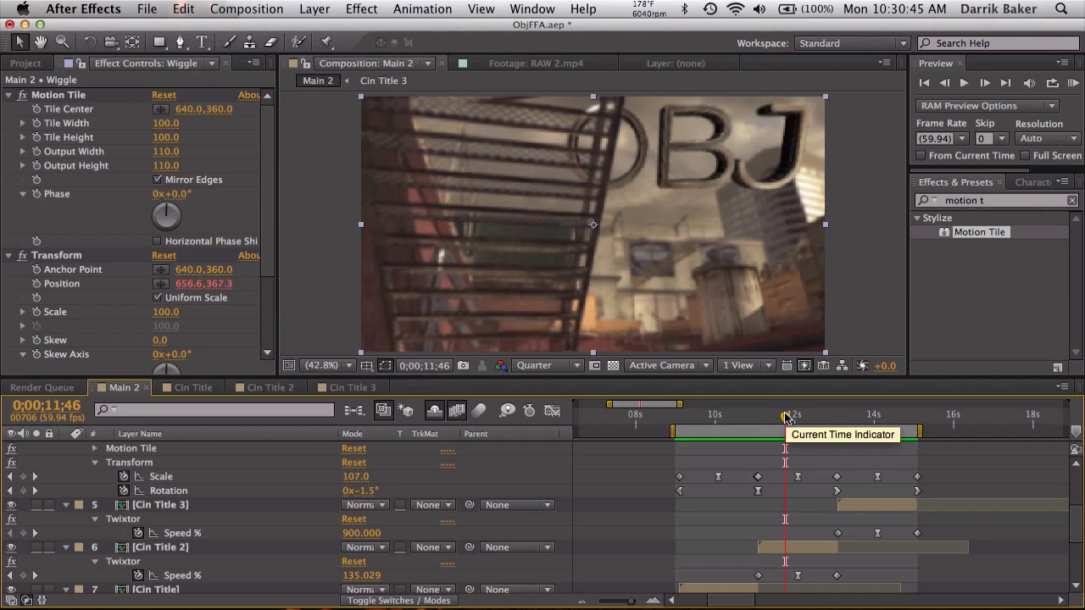
double_click(798, 547)
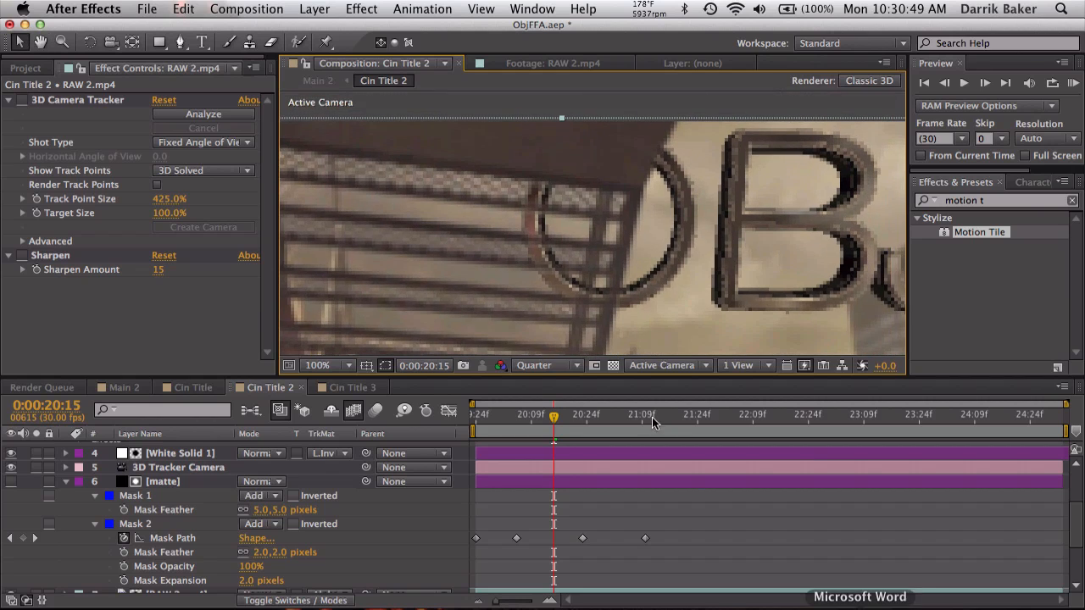
click(554, 366)
click(558, 408)
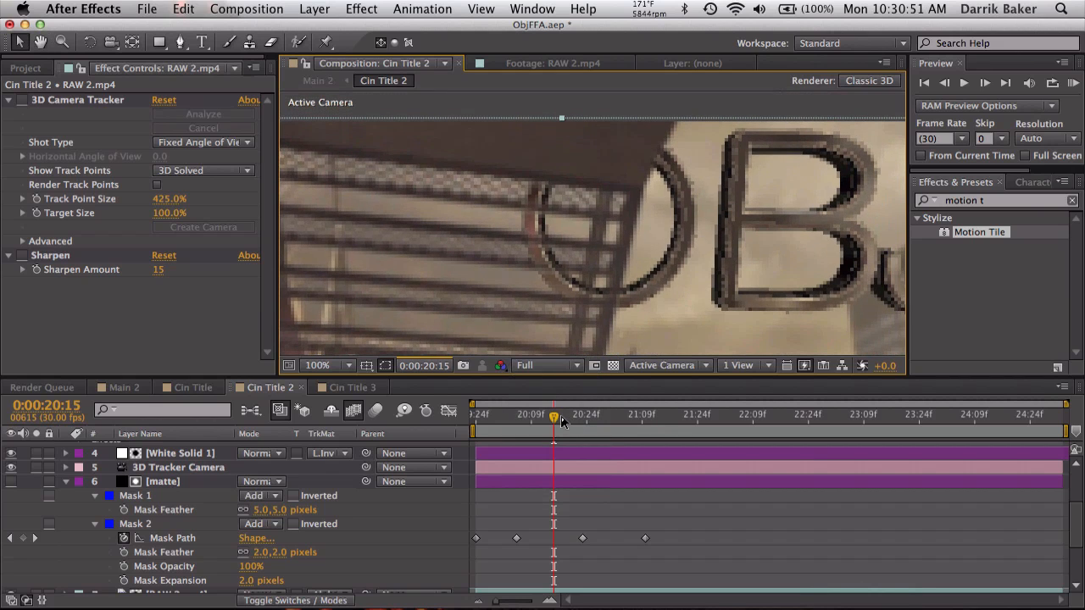
drag(559, 419, 564, 417)
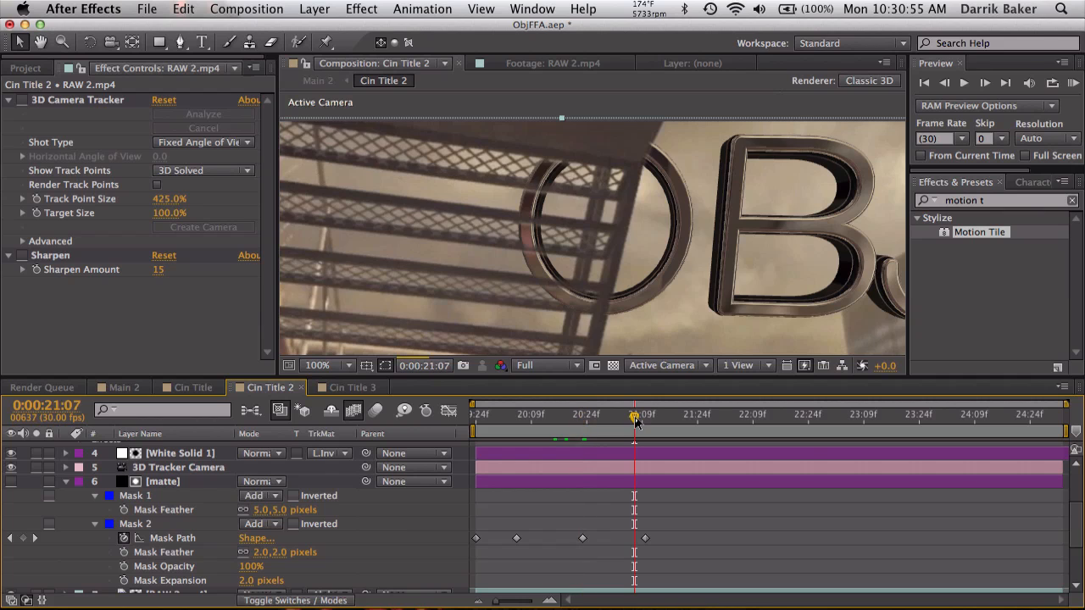
drag(636, 421, 700, 420)
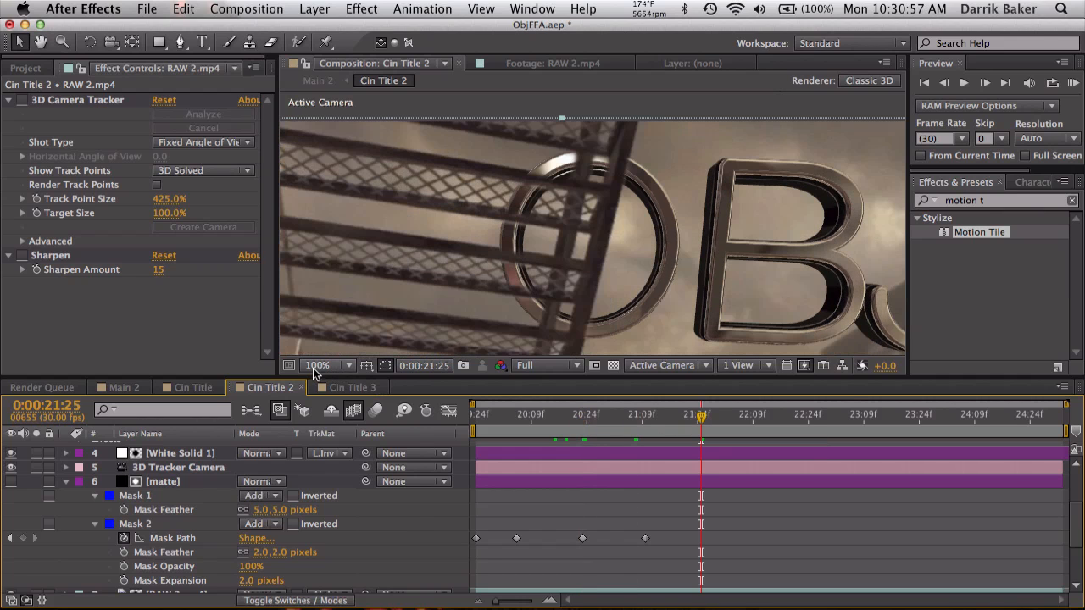
Step: Fit the whole Cin Title 2 frame in the viewer and scrub through the rest of the shot
click(315, 367)
click(335, 356)
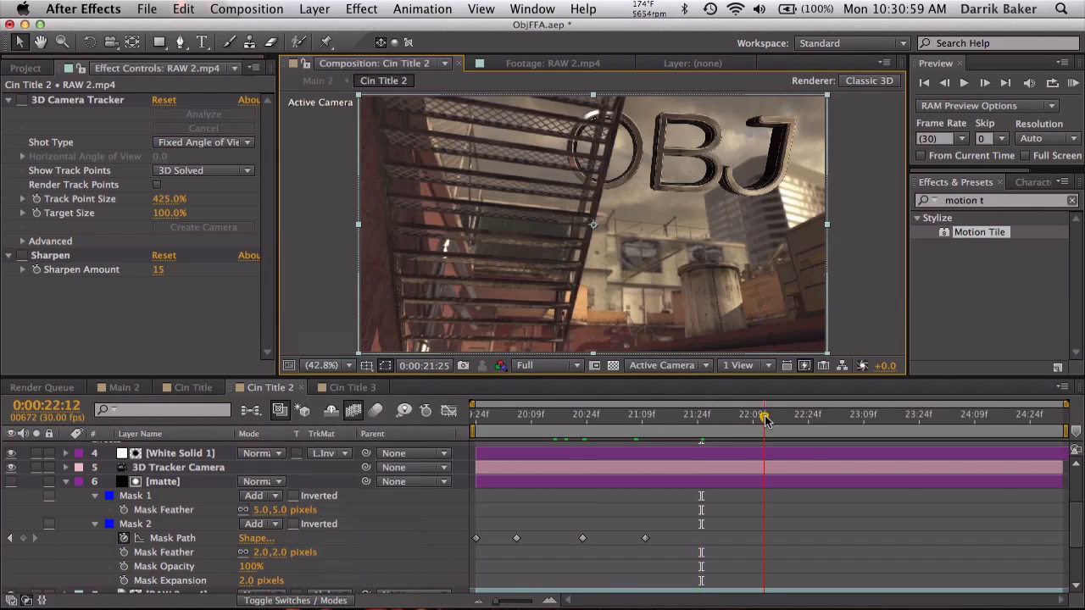
drag(815, 421, 878, 417)
Step: Return to the Main 2 composition and scrub from the first title clip through the second
click(118, 387)
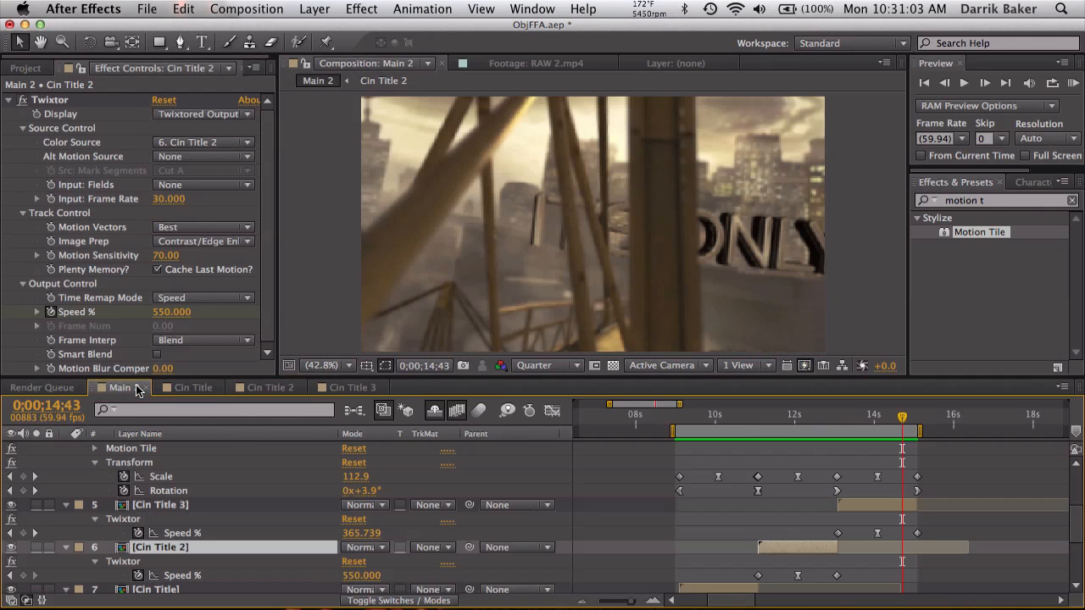
click(719, 419)
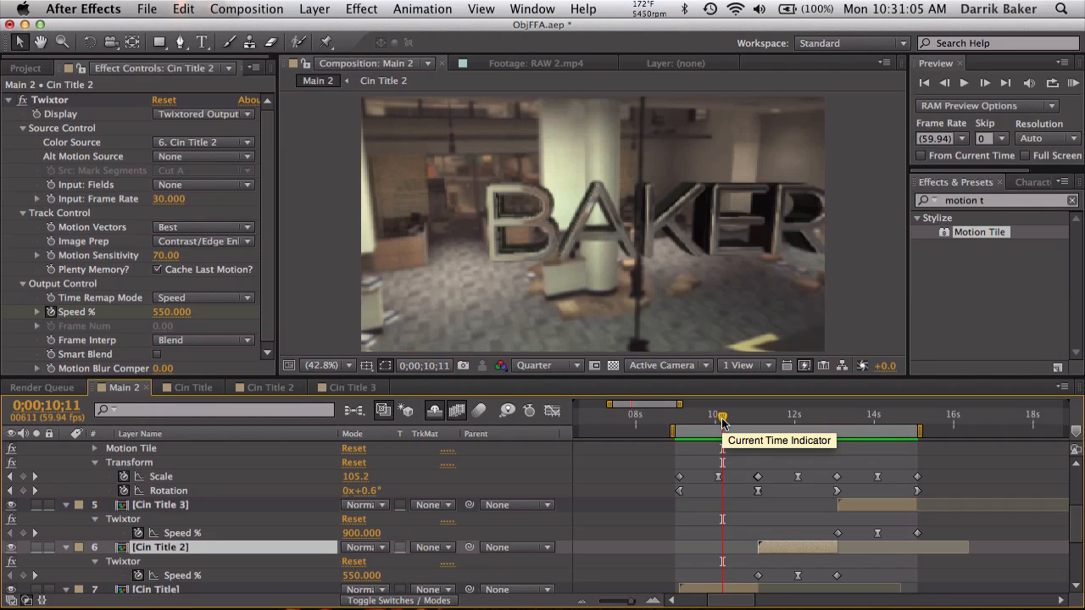
drag(720, 419, 829, 429)
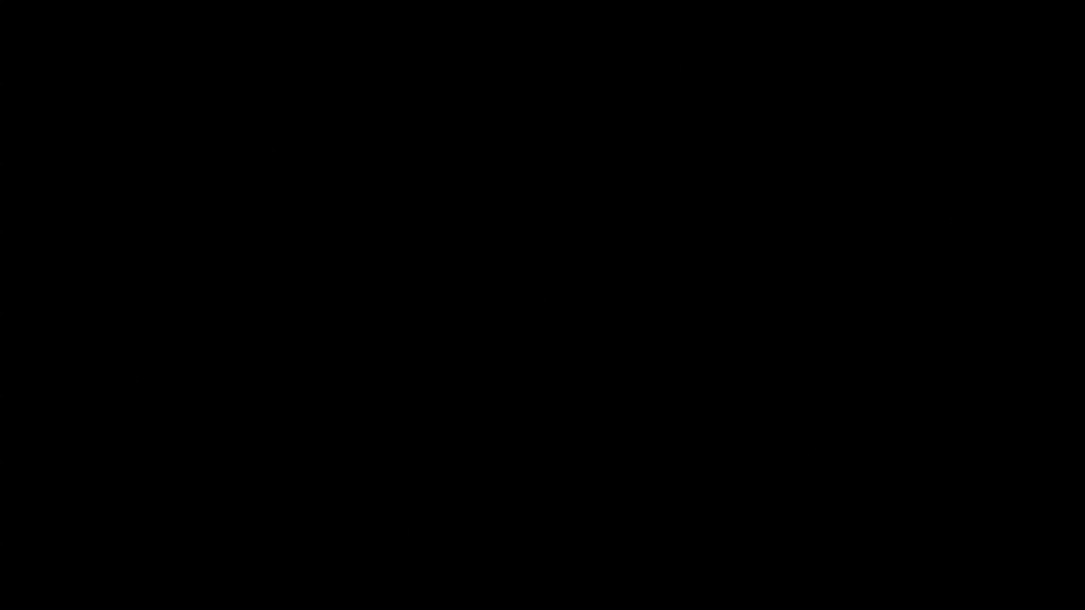